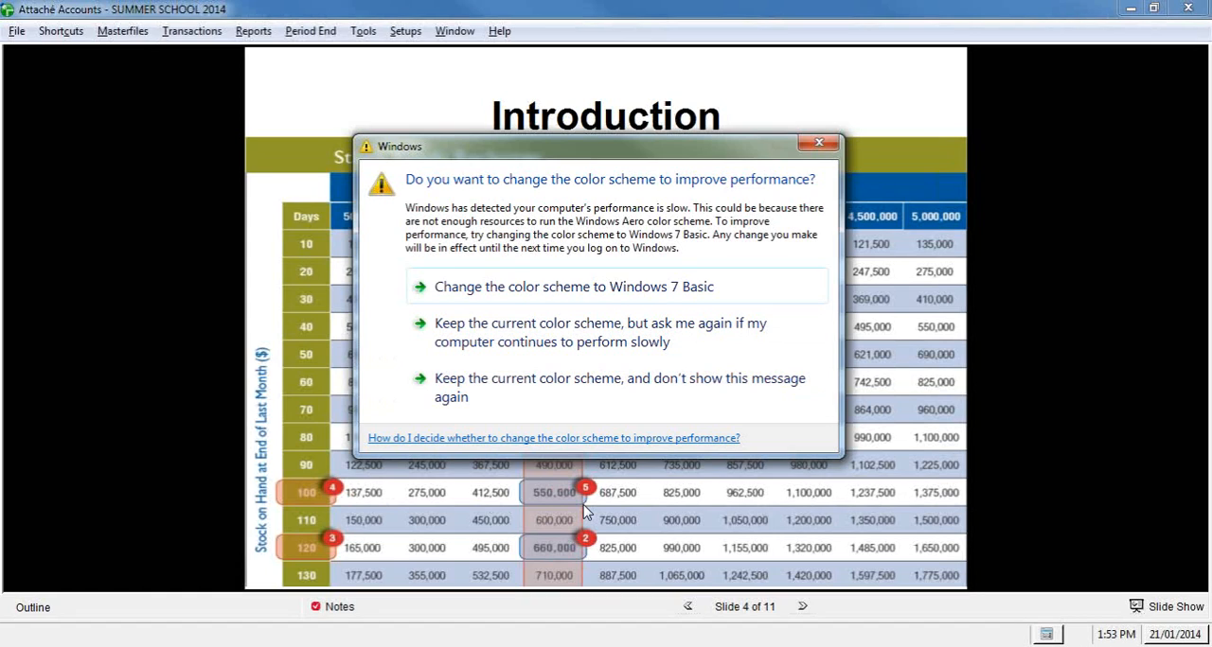
Step: Dismiss the Windows color scheme prompt and advance the presentation to the Processing Efficiency slide
{"action": "left_click", "coordinate": [819, 143]}
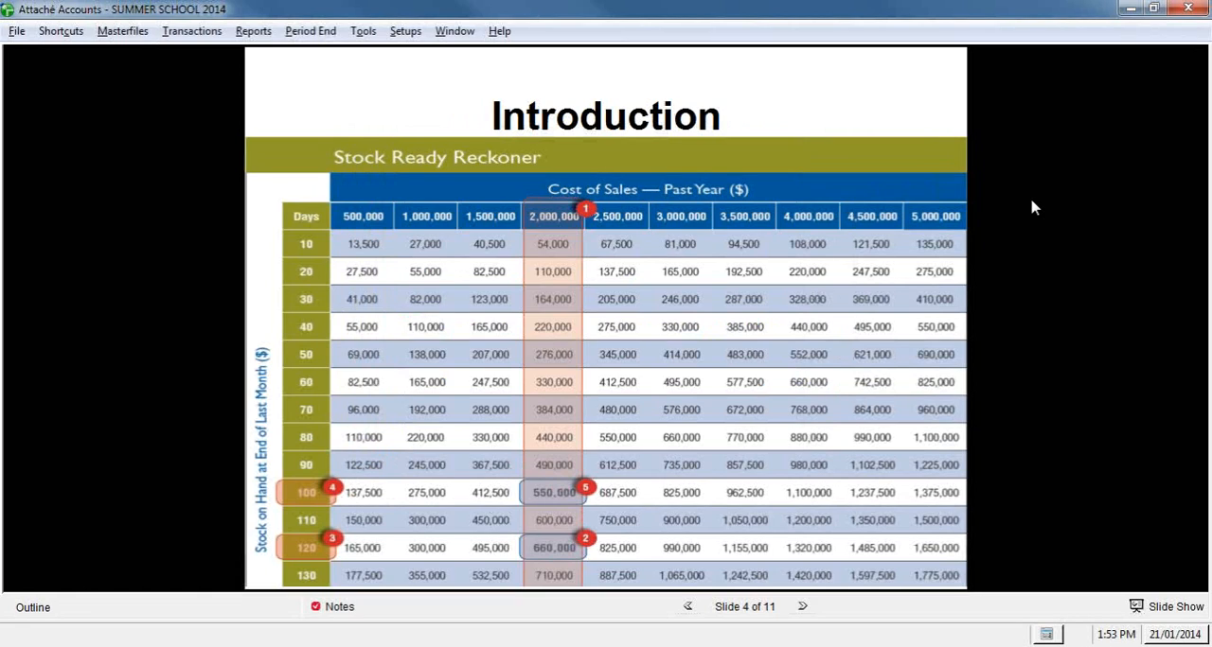
{"action": "left_click", "coordinate": [805, 608]}
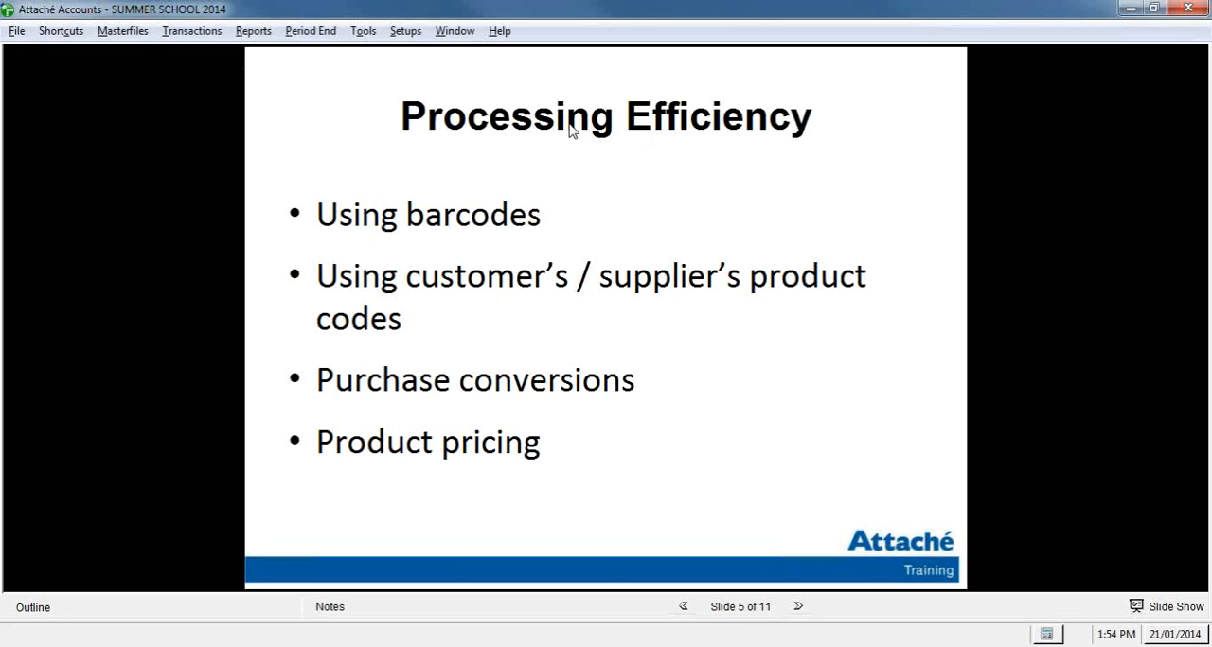
Step: Look up product AMP in the product enquiry to view its master barcode
{"action": "left_click", "coordinate": [120, 36]}
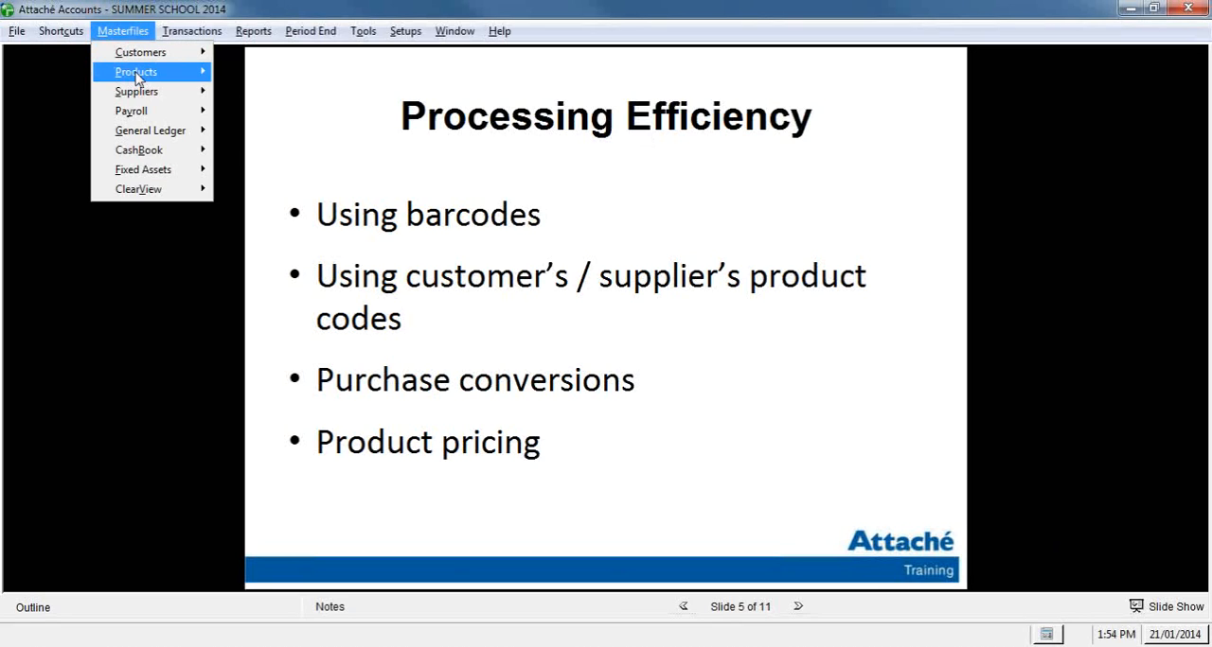
{"action": "mouse_move", "coordinate": [137, 75]}
{"action": "mouse_move", "coordinate": [254, 73]}
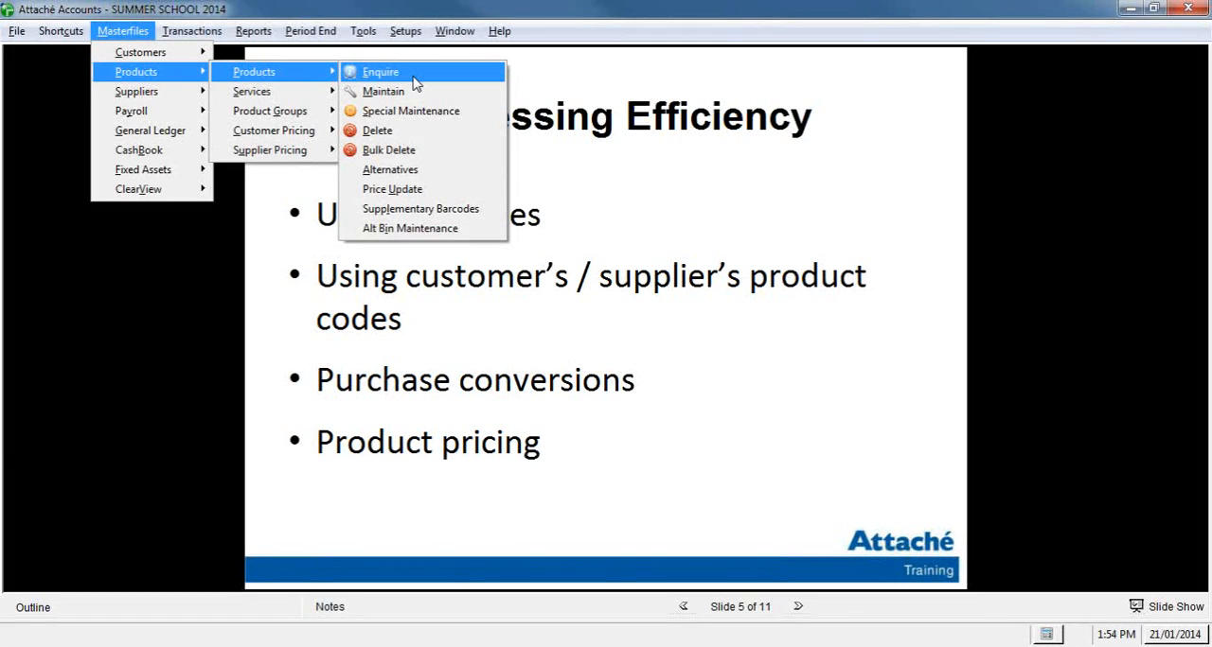
{"action": "left_click", "coordinate": [413, 76]}
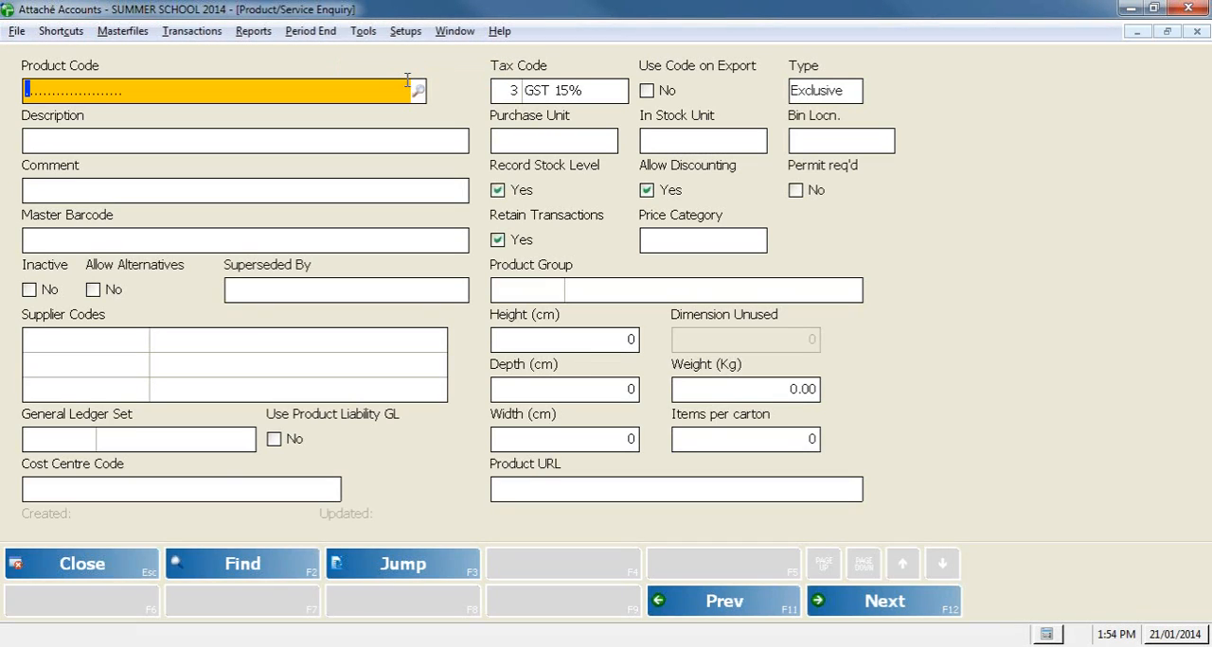
{"action": "type", "text": "AMP"}
{"action": "key", "text": "Return"}
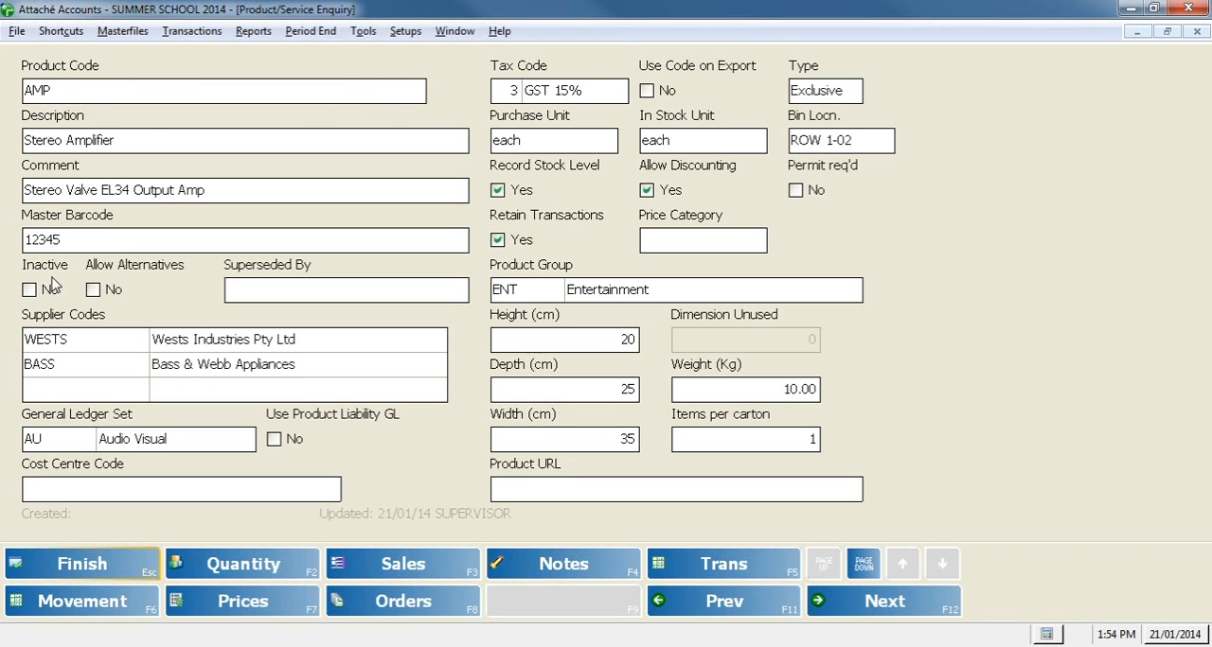
Step: View the supplementary barcodes of product AMP, leaving them unedited, and close both the barcode maintenance and product enquiry screens
{"action": "left_click", "coordinate": [137, 35]}
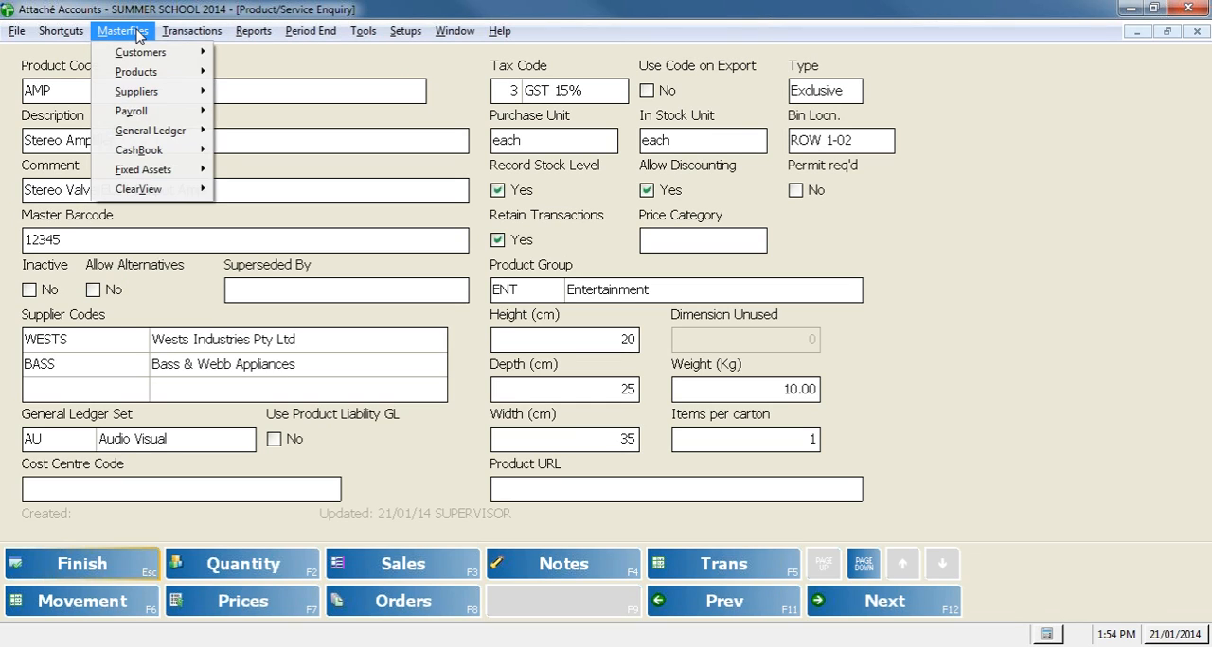
{"action": "mouse_move", "coordinate": [159, 74]}
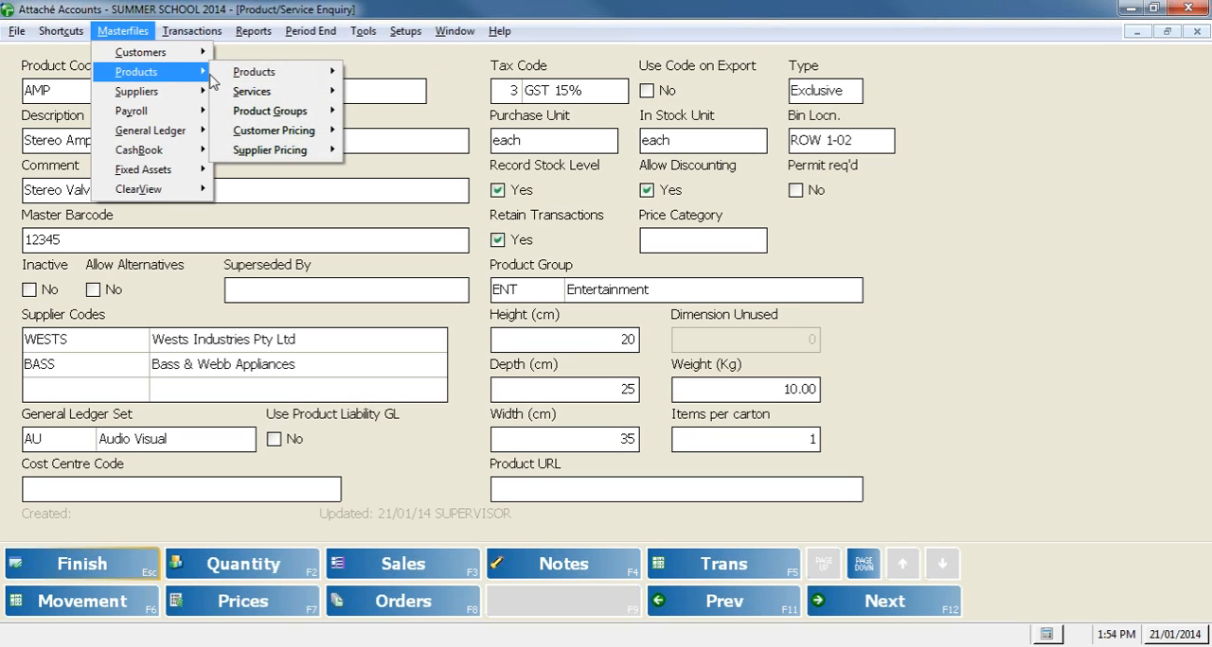
{"action": "mouse_move", "coordinate": [257, 75]}
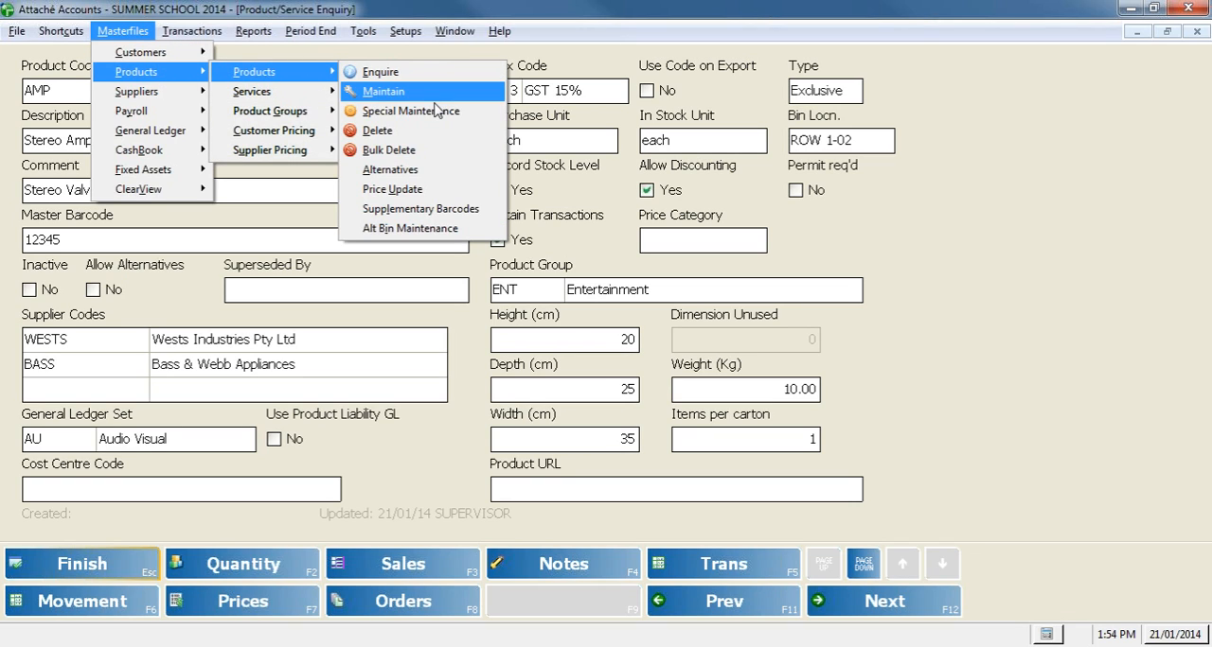
{"action": "left_click", "coordinate": [491, 217]}
{"action": "type", "text": "AMP"}
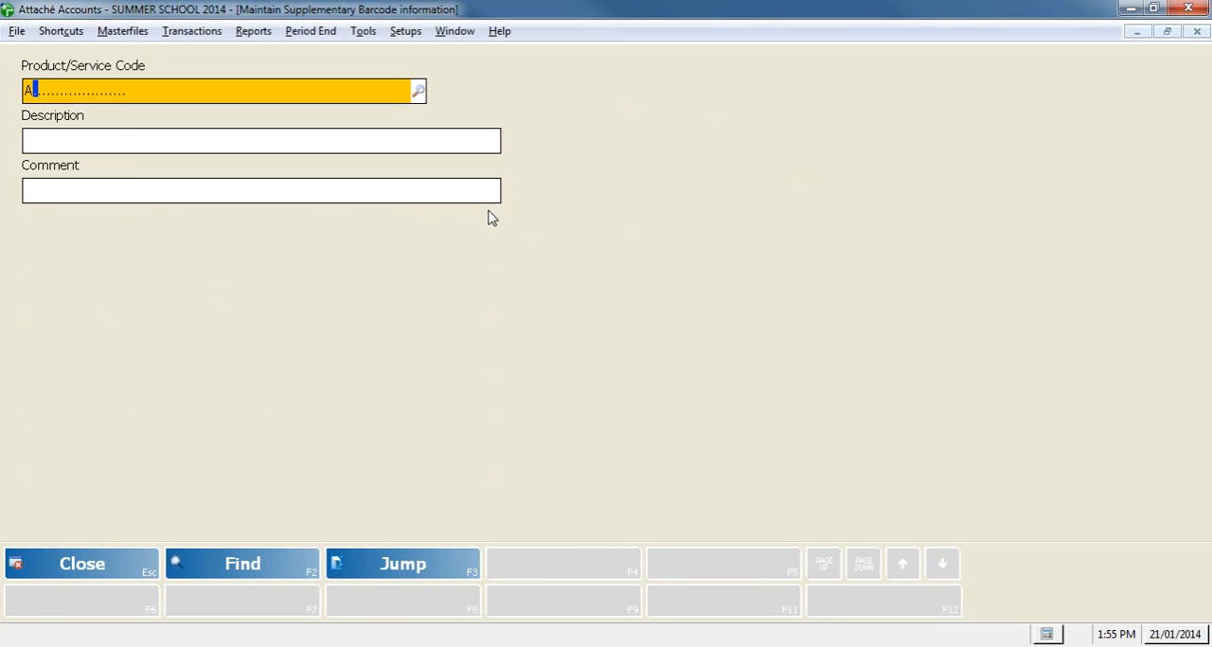
{"action": "key", "text": "Return"}
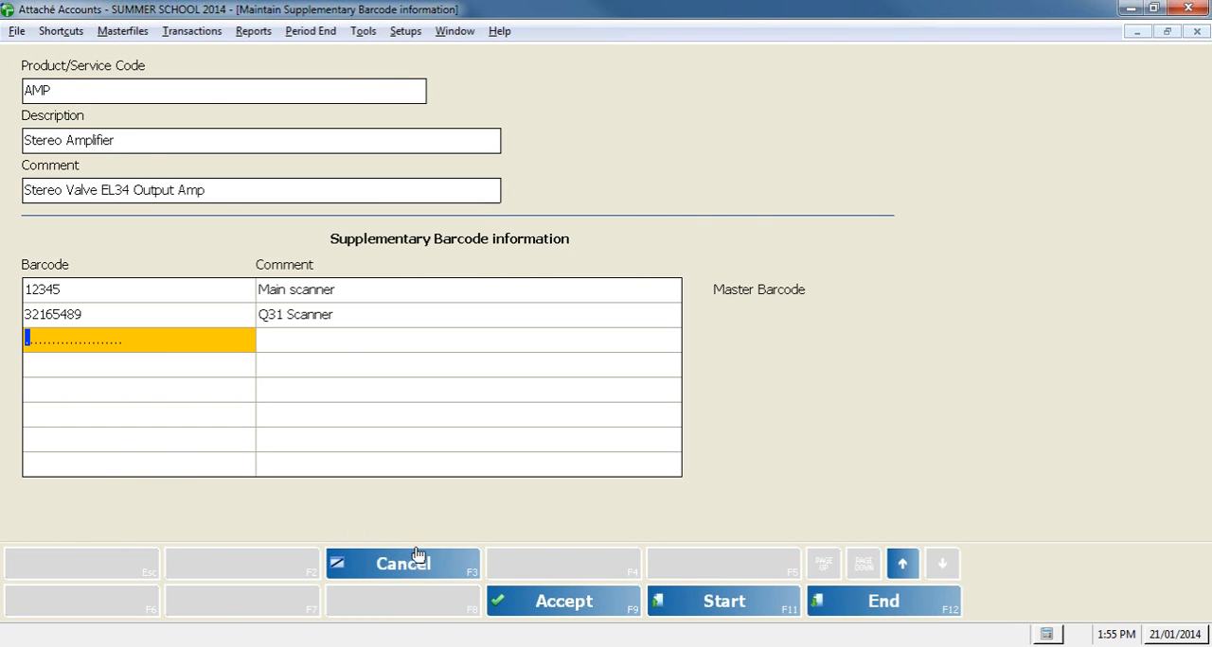
{"action": "left_click", "coordinate": [414, 568]}
{"action": "left_click", "coordinate": [41, 569]}
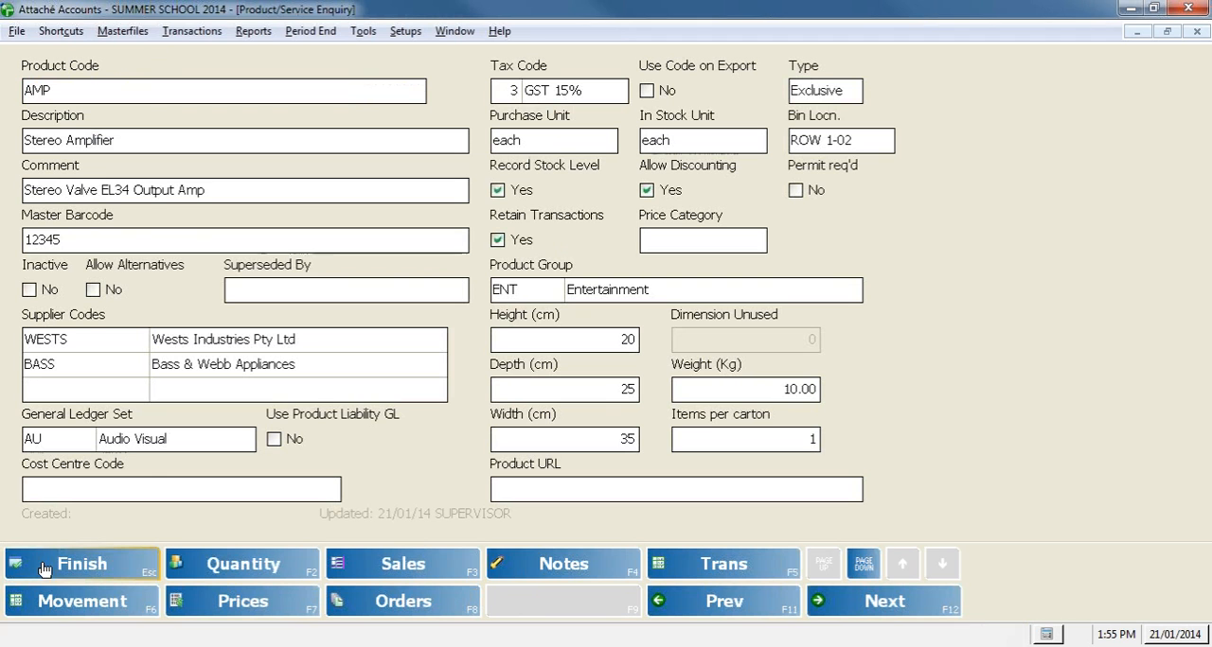
{"action": "left_click", "coordinate": [68, 572]}
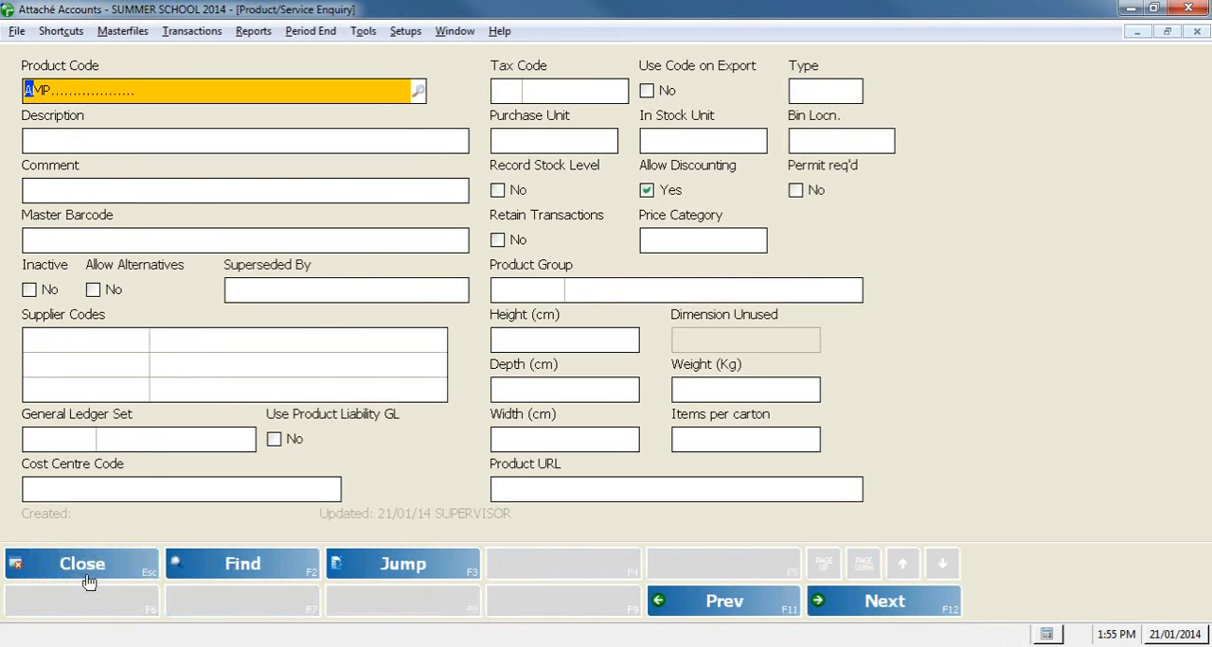
{"action": "left_click", "coordinate": [83, 577]}
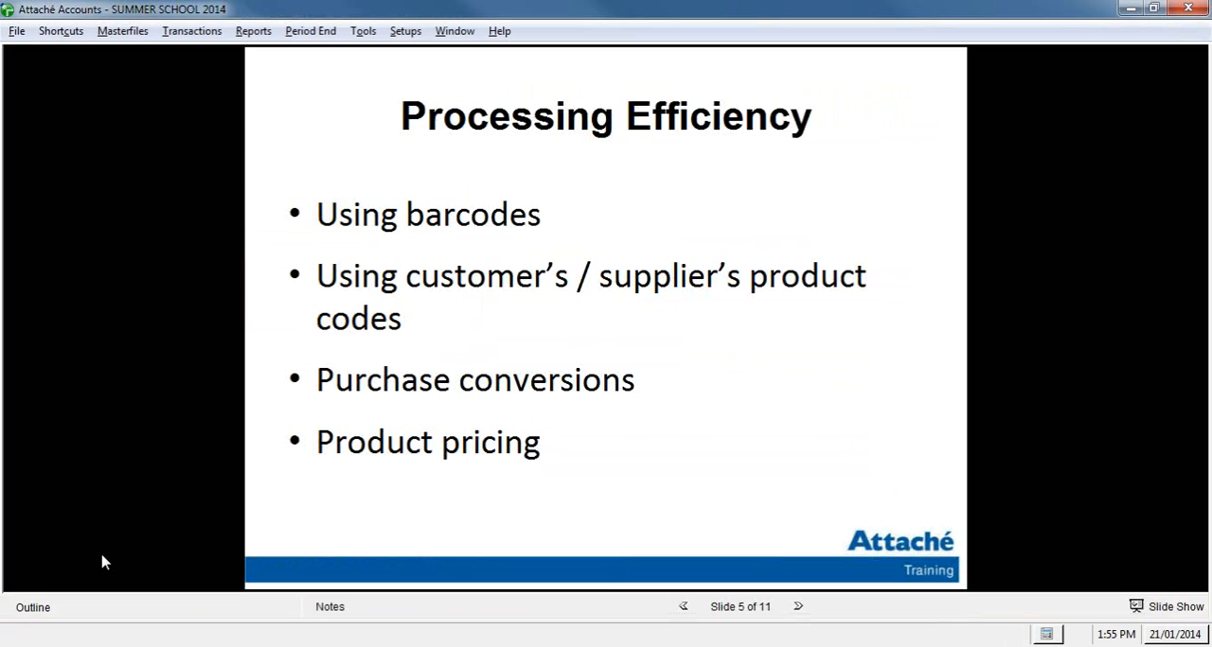
Step: Create a new customer invoice for customer DTR
{"action": "left_click", "coordinate": [173, 32]}
{"action": "mouse_move", "coordinate": [194, 54]}
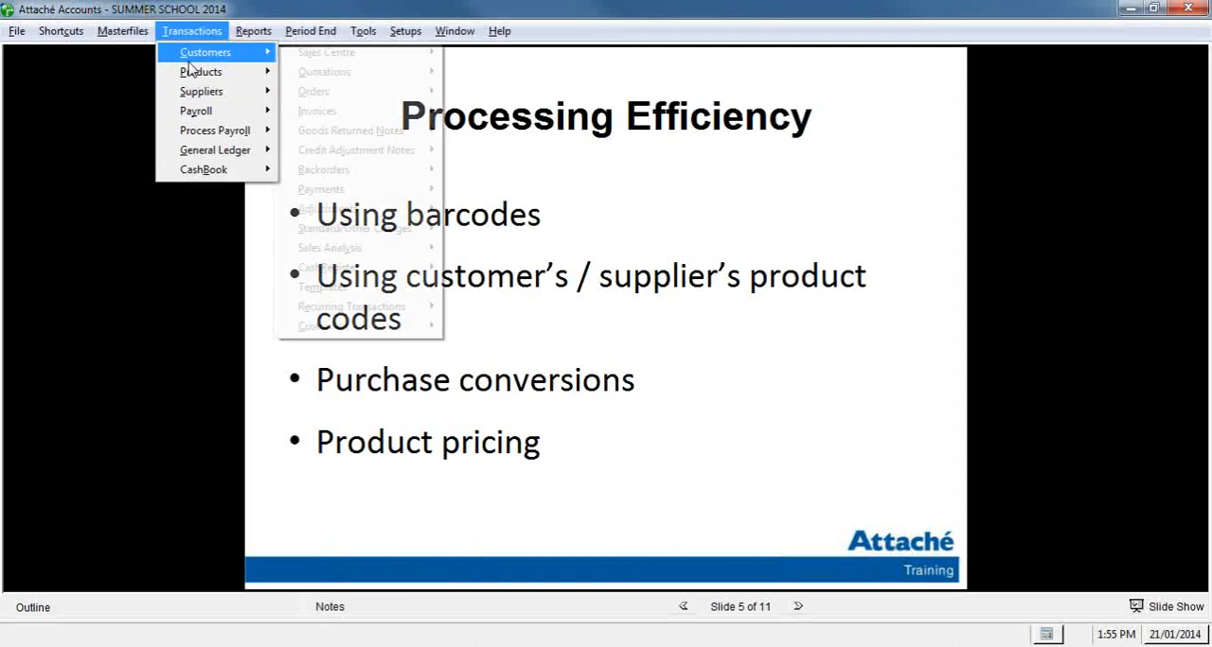
{"action": "mouse_move", "coordinate": [364, 112]}
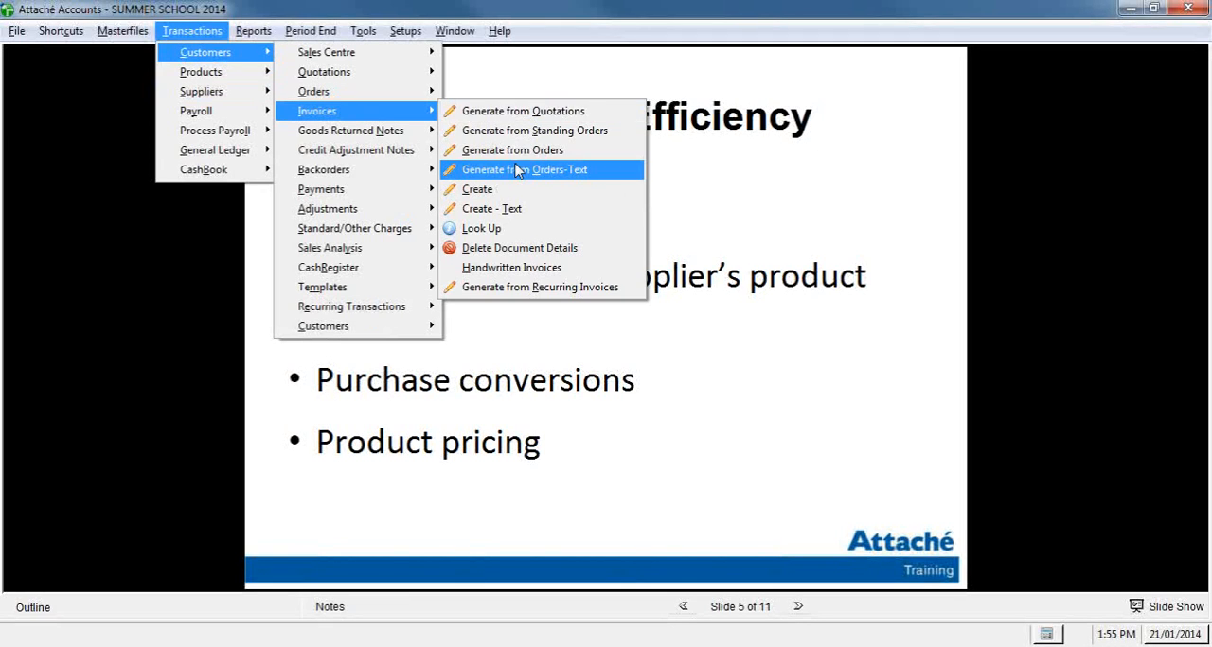
{"action": "left_click", "coordinate": [516, 187]}
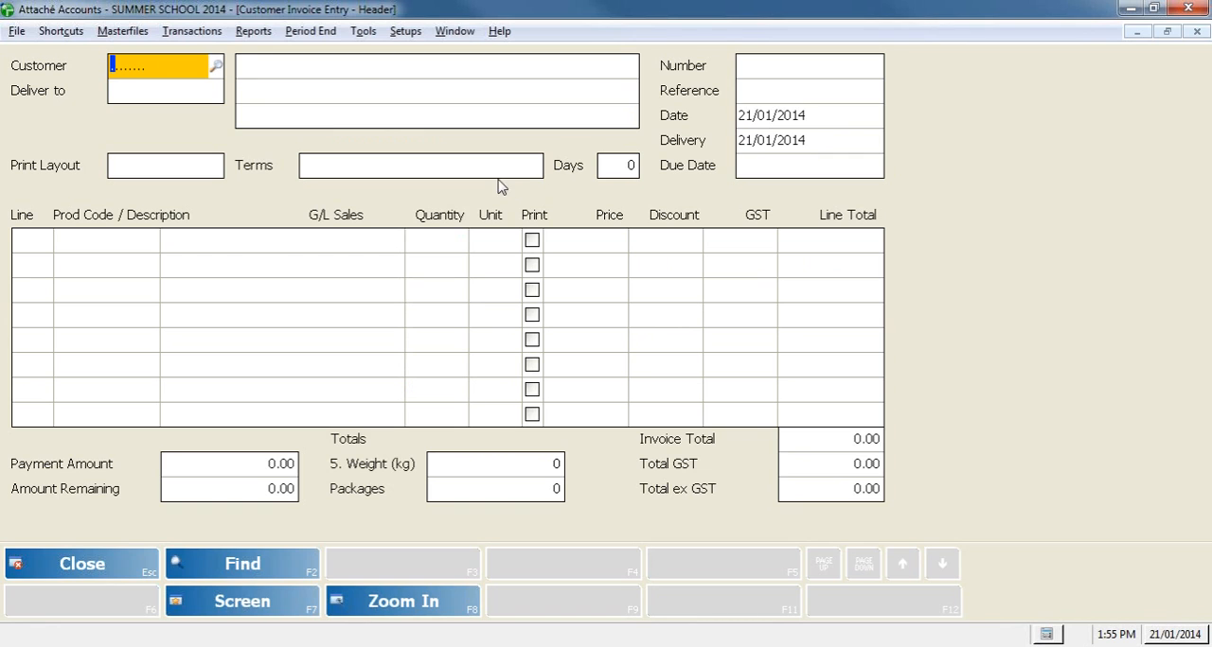
{"action": "left_click", "coordinate": [217, 67]}
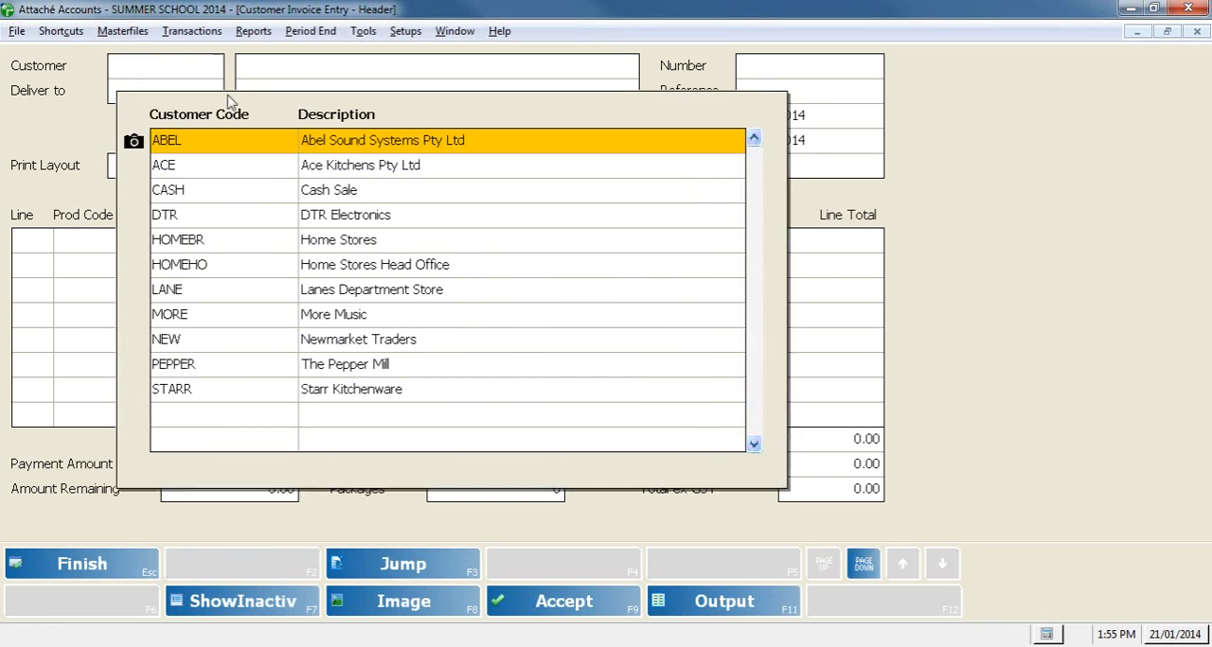
{"action": "double_click", "coordinate": [219, 215]}
Step: Add a product line using barcode 12345 with a quantity of 1, process the invoice and close invoice entry
{"action": "left_click", "coordinate": [104, 252]}
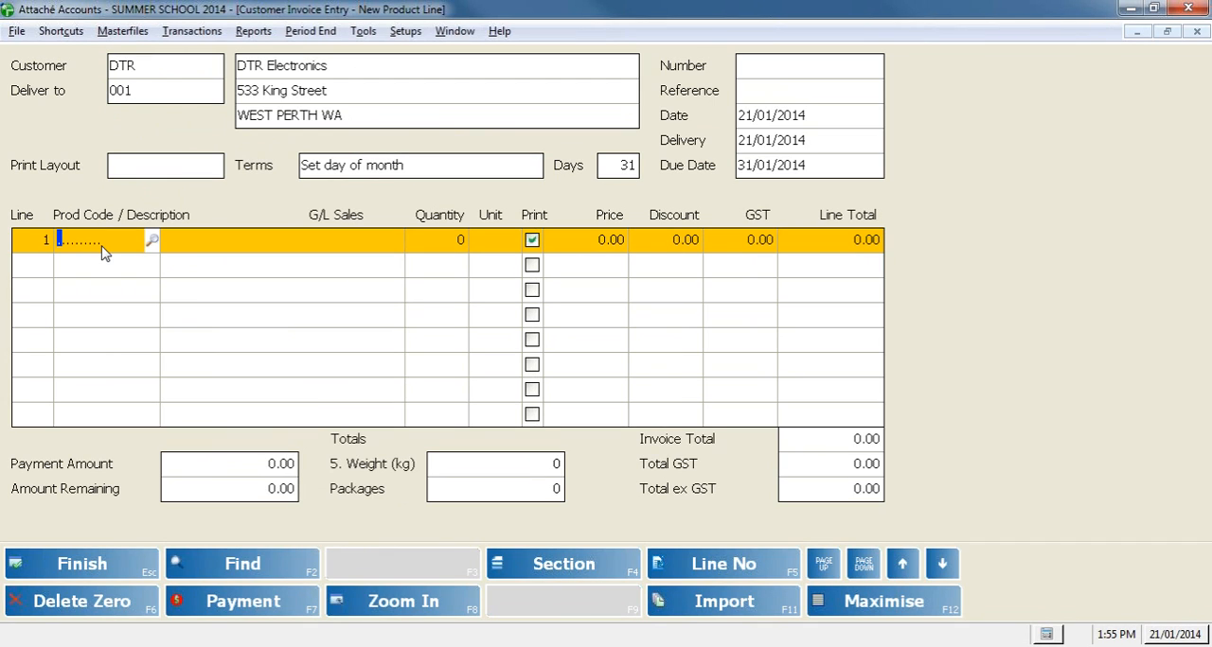
{"action": "type", "text": "12345"}
{"action": "key", "text": "Return"}
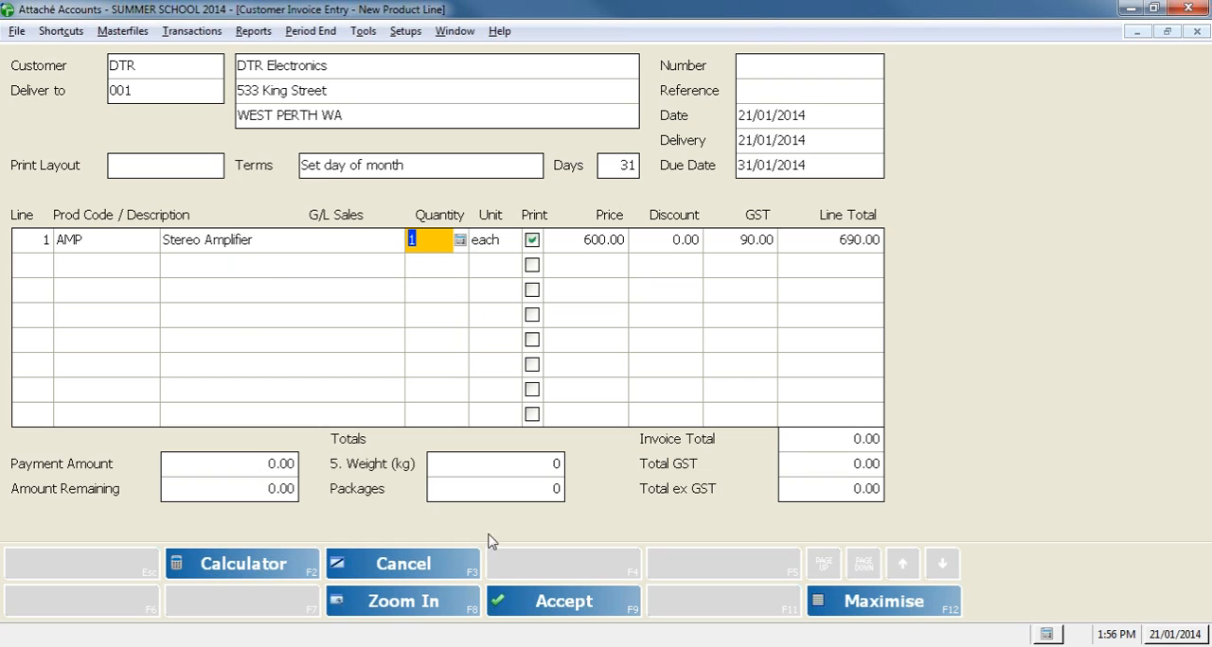
{"action": "left_click", "coordinate": [502, 606]}
{"action": "left_click", "coordinate": [122, 569]}
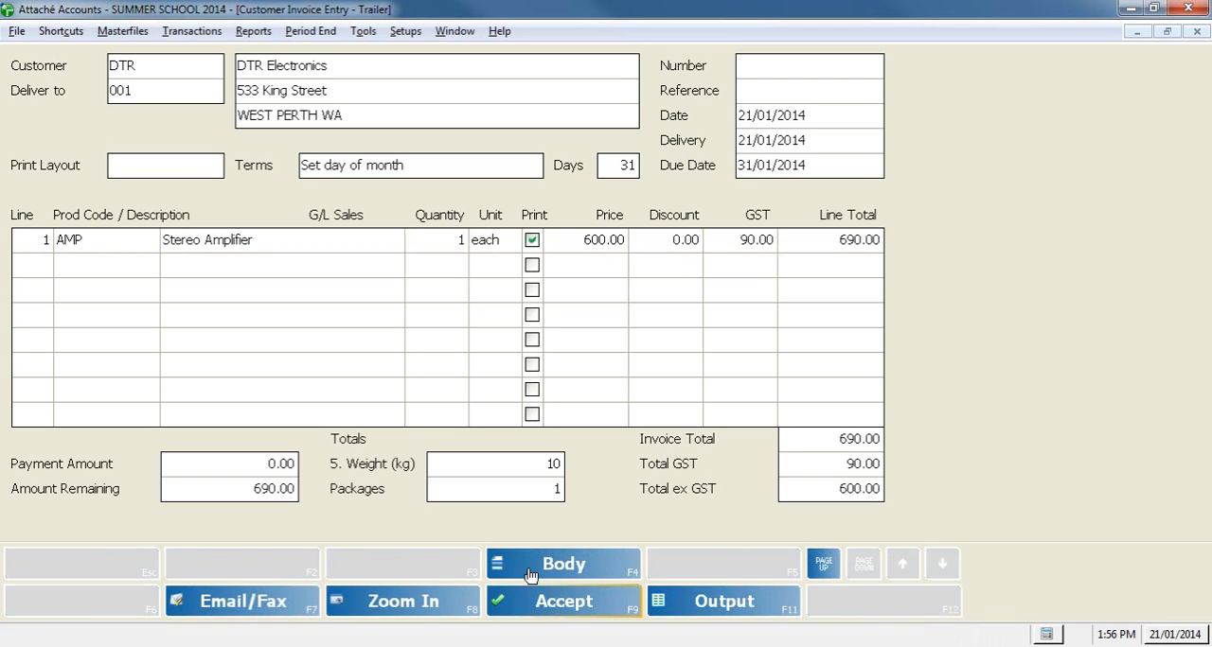
{"action": "left_click", "coordinate": [531, 605]}
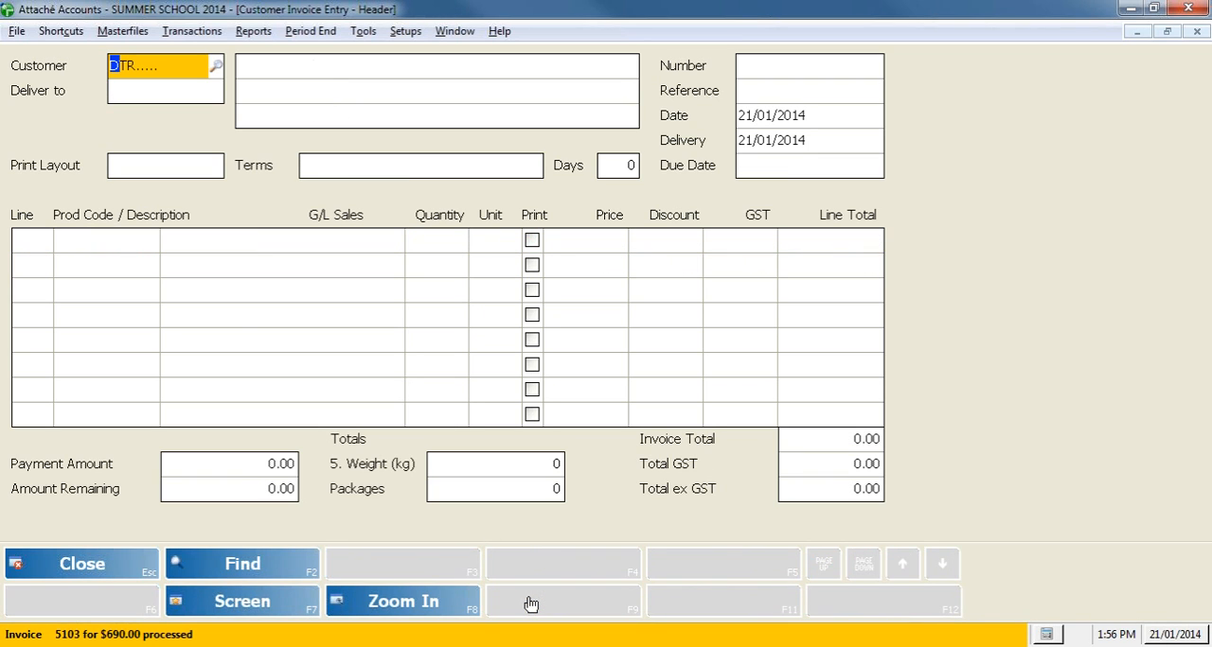
{"action": "left_click", "coordinate": [51, 564]}
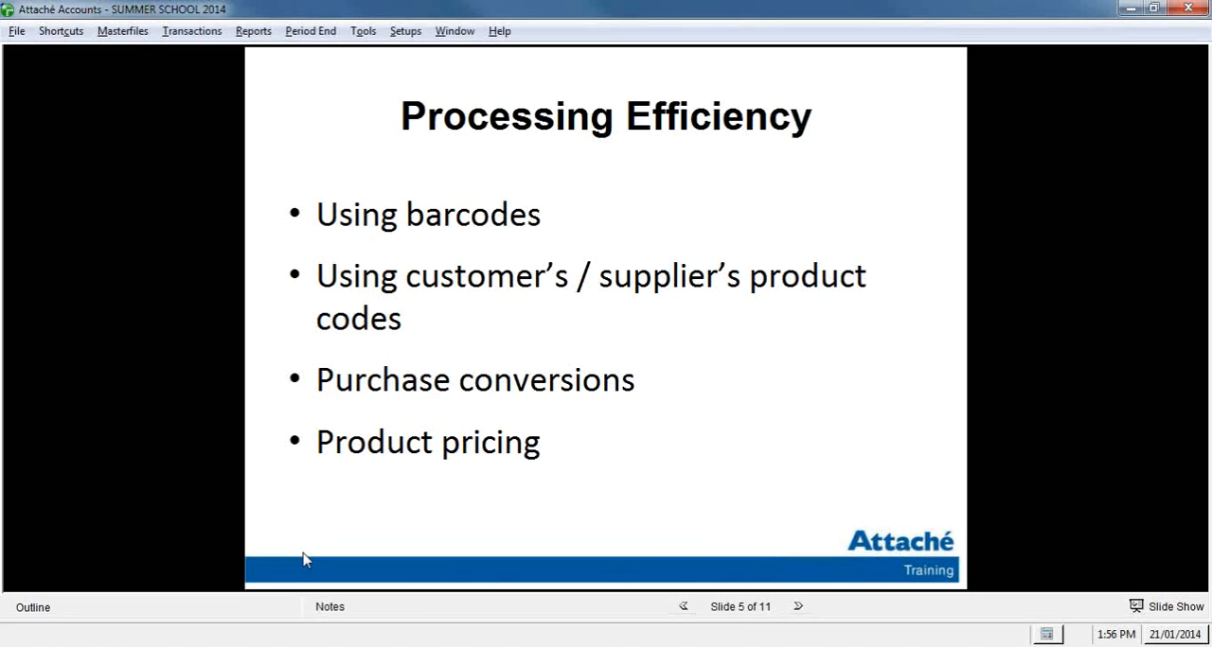
Step: View the customer product code for product AMP in the special pricing of customer ABEL, and close the price setup
{"action": "left_click", "coordinate": [118, 34]}
{"action": "mouse_move", "coordinate": [136, 56]}
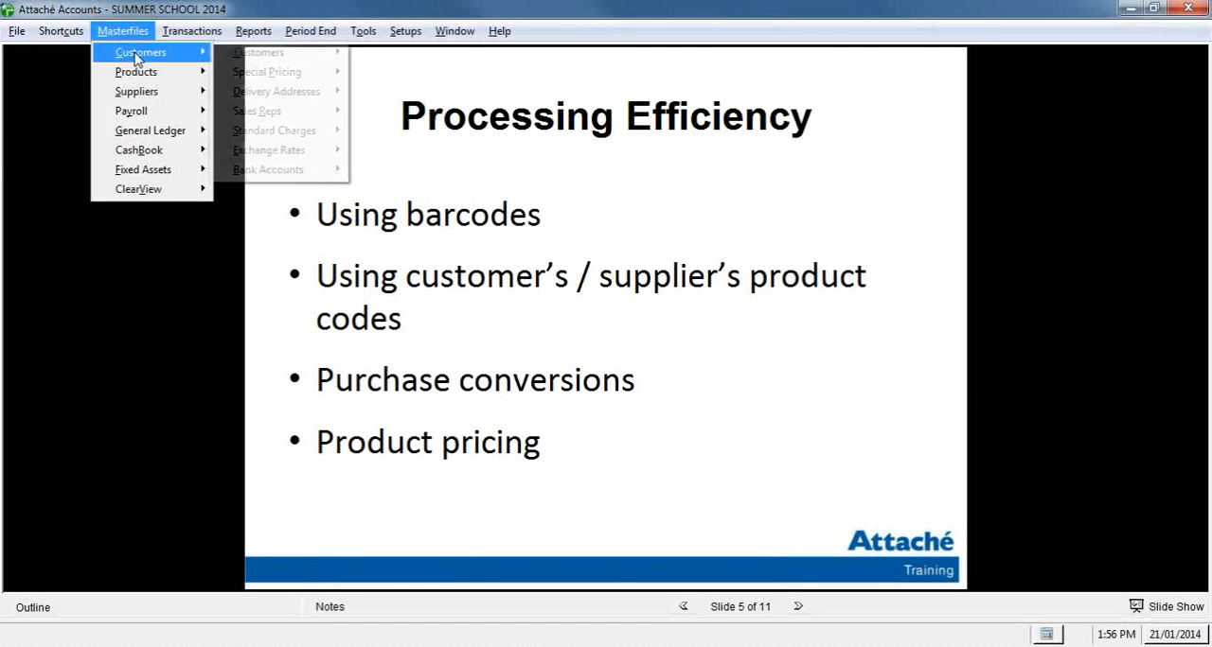
{"action": "mouse_move", "coordinate": [322, 75]}
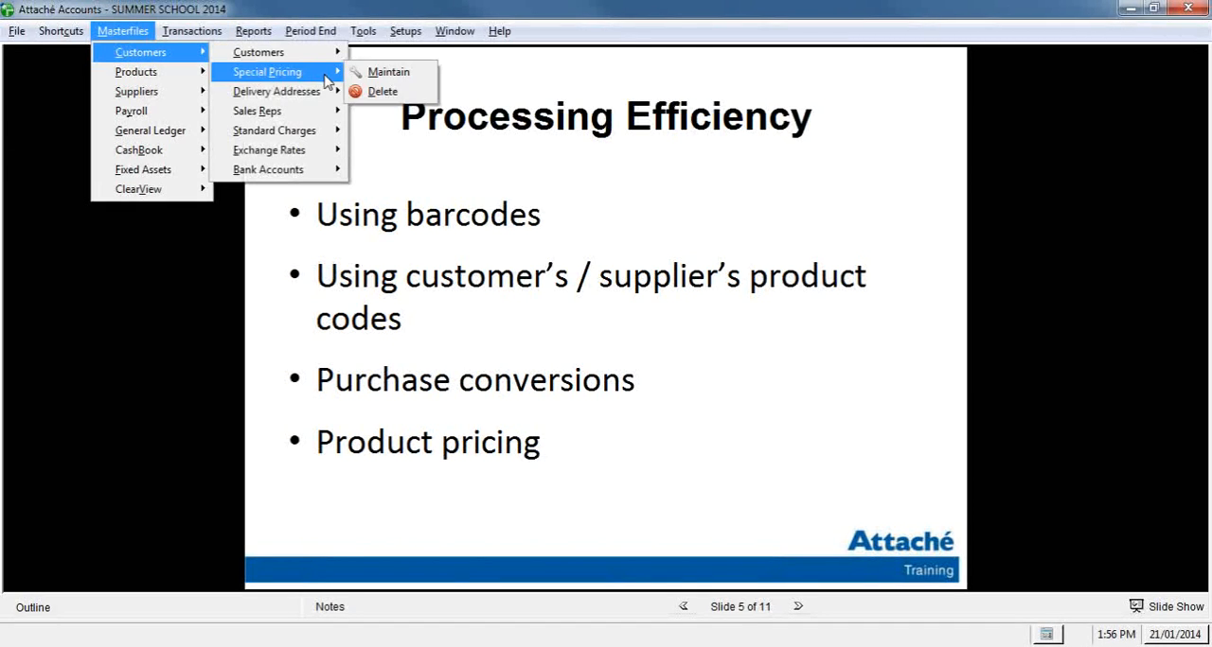
{"action": "left_click", "coordinate": [401, 78]}
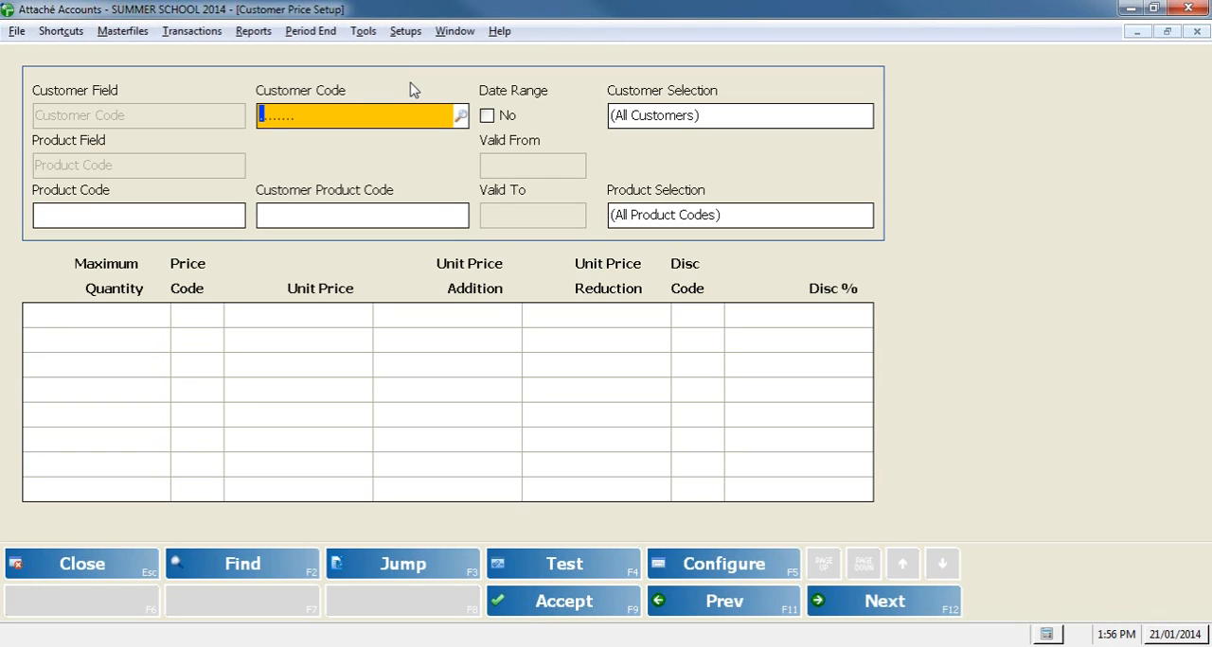
{"action": "type", "text": "ABEL"}
{"action": "key", "text": "Return"}
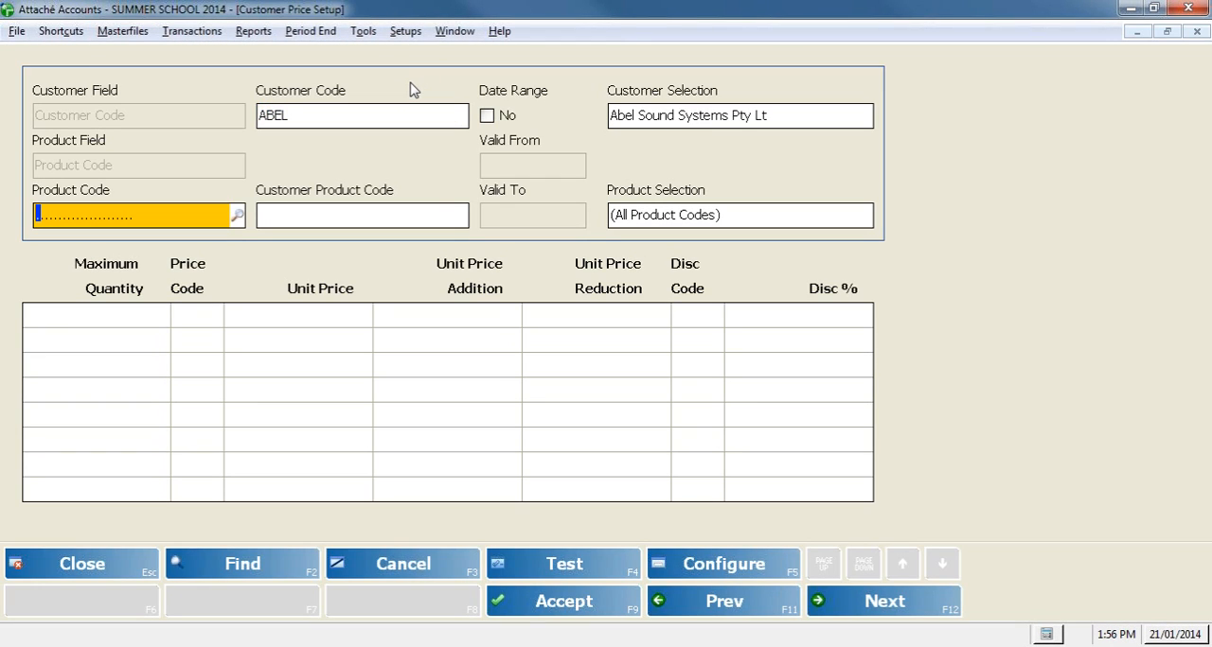
{"action": "type", "text": "AMP"}
{"action": "key", "text": "Return"}
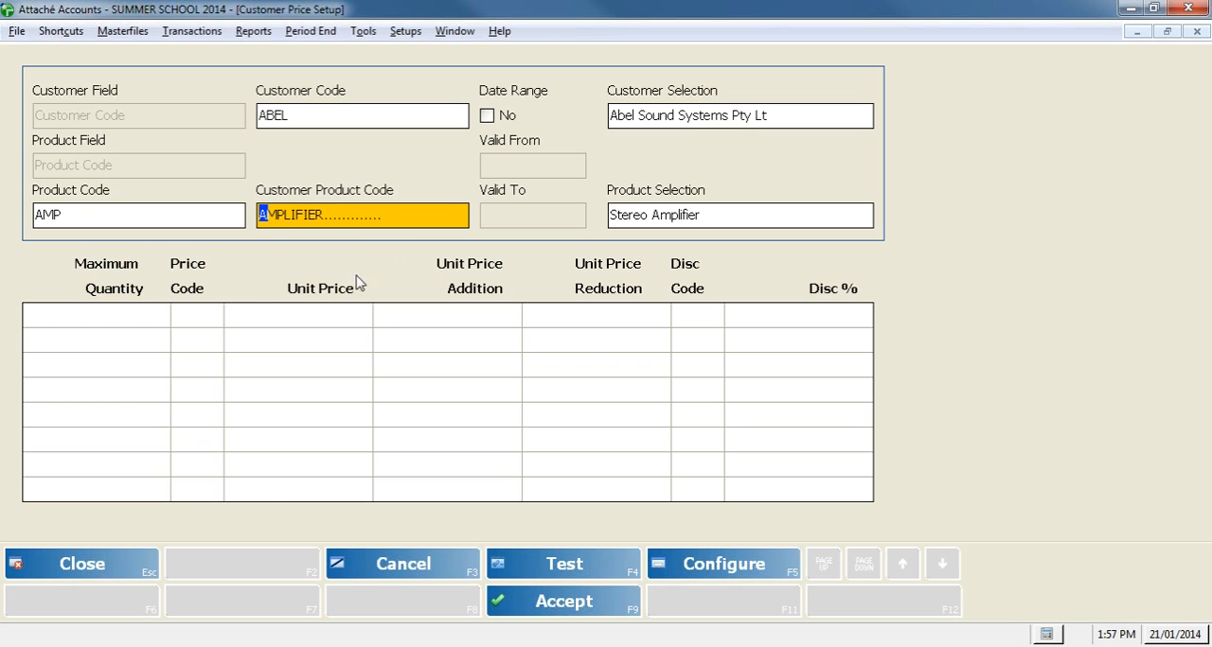
{"action": "left_click", "coordinate": [142, 563]}
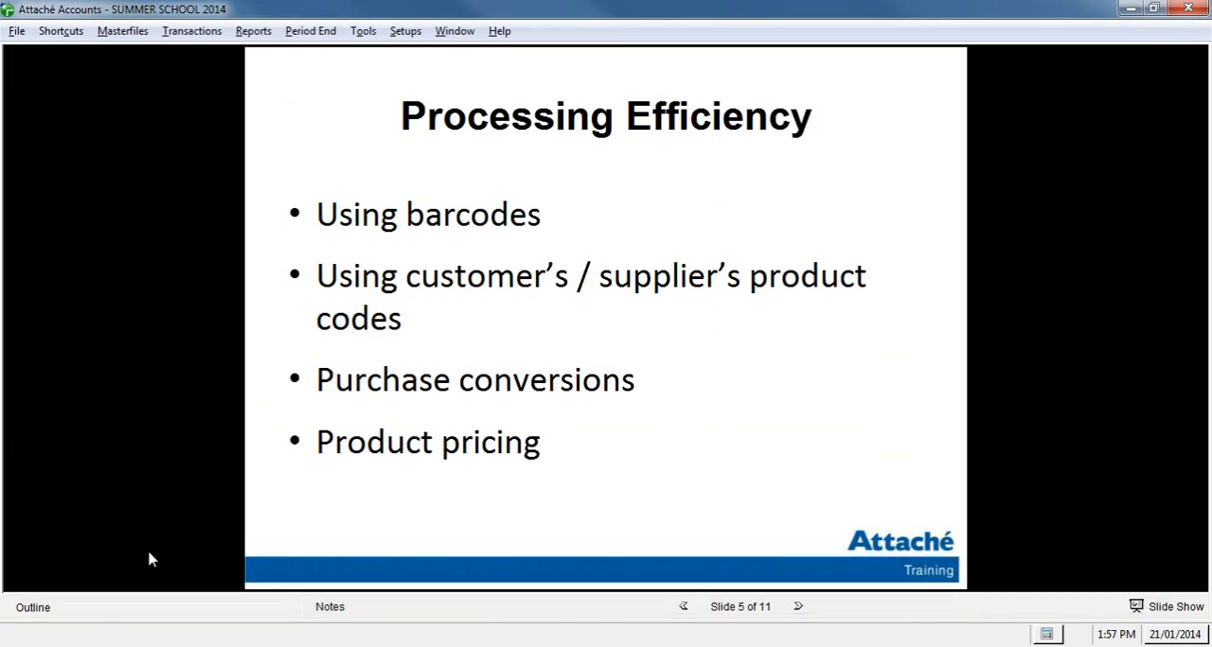
Step: Check the Use Customer Product Codes setting in the customer invoicing options, accept the options and close them
{"action": "left_click", "coordinate": [406, 31]}
{"action": "mouse_move", "coordinate": [416, 77]}
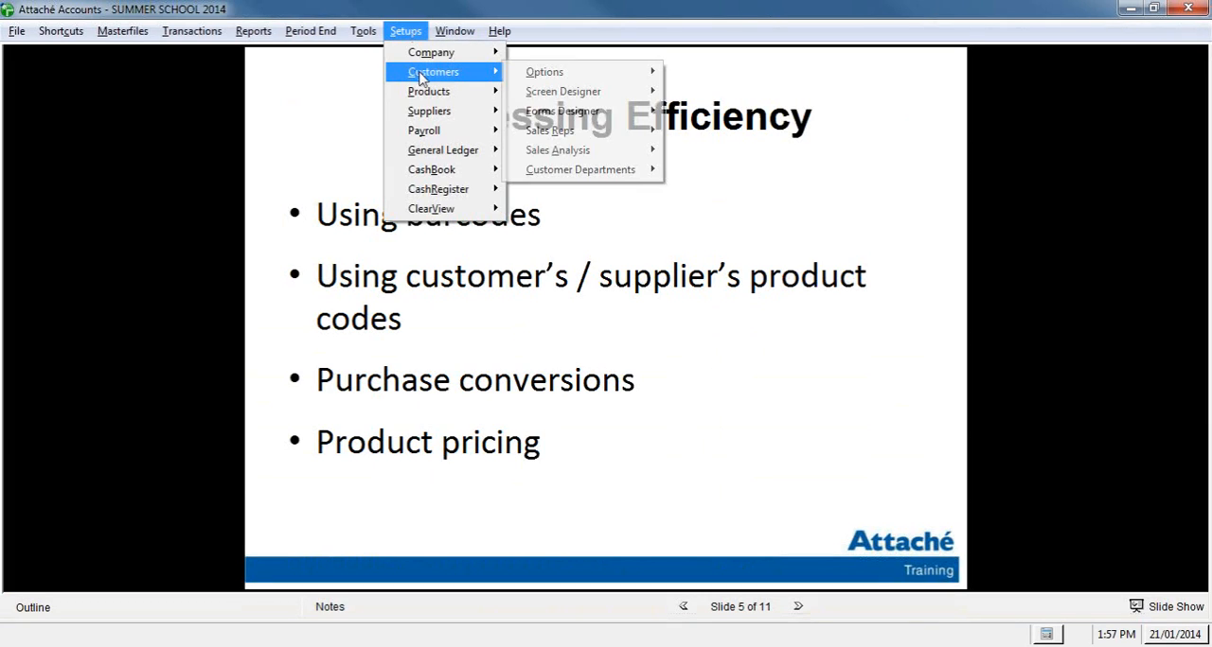
{"action": "mouse_move", "coordinate": [543, 81]}
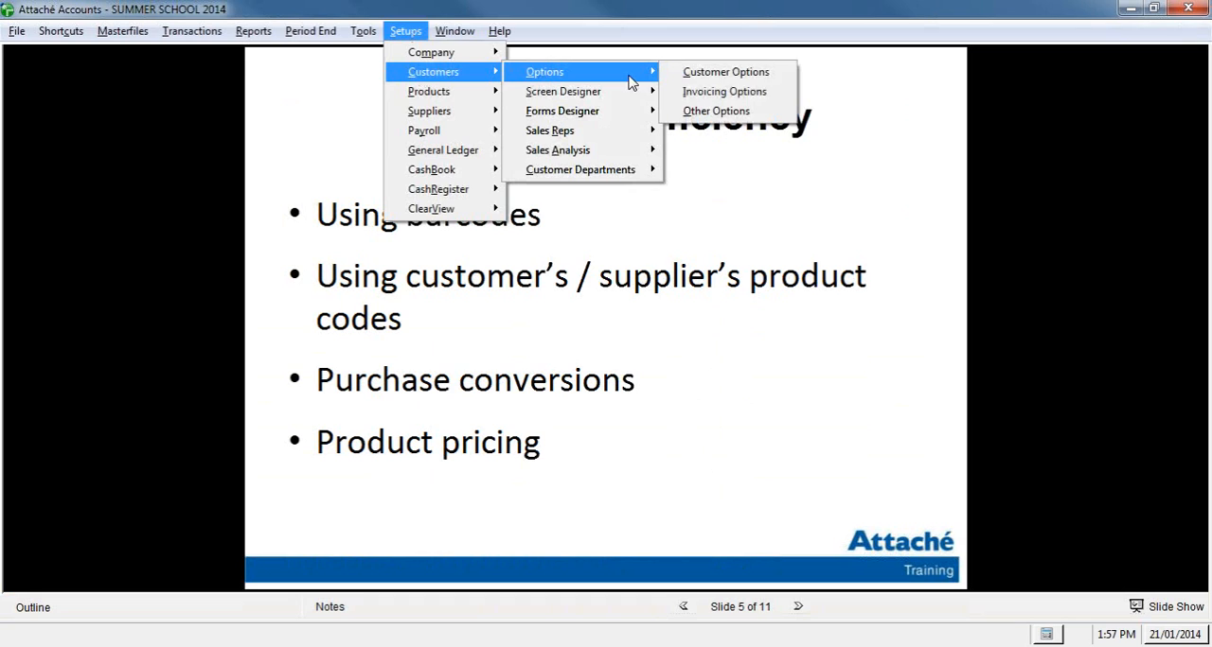
{"action": "left_click", "coordinate": [766, 95]}
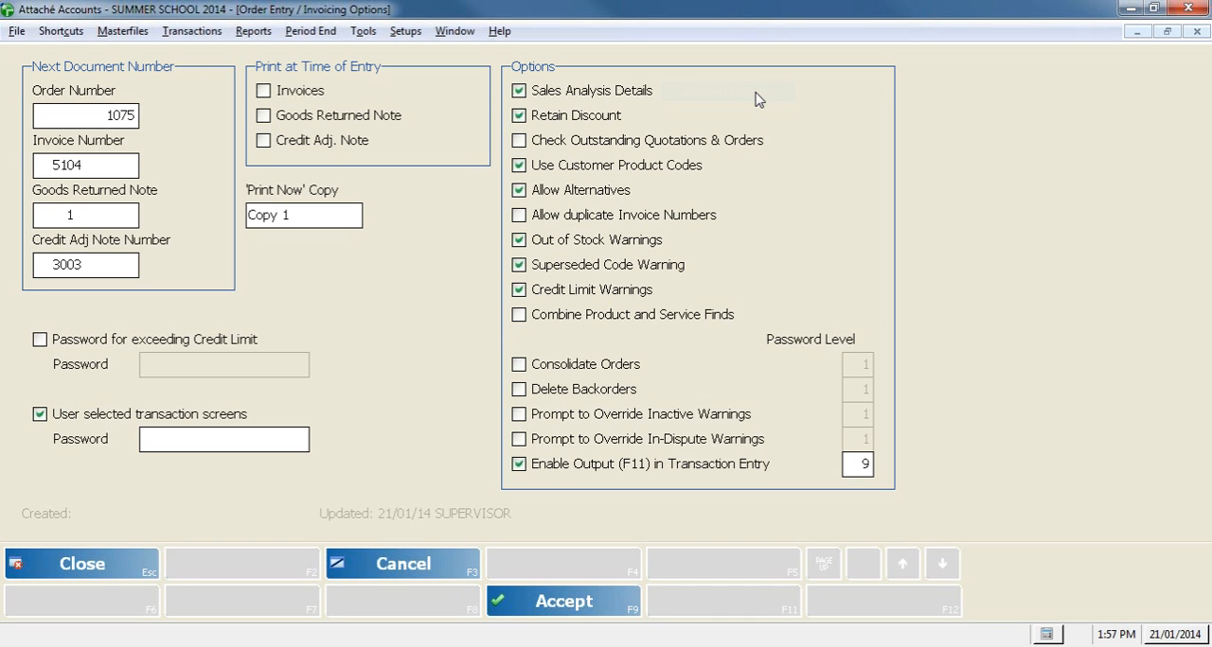
{"action": "left_click", "coordinate": [689, 177]}
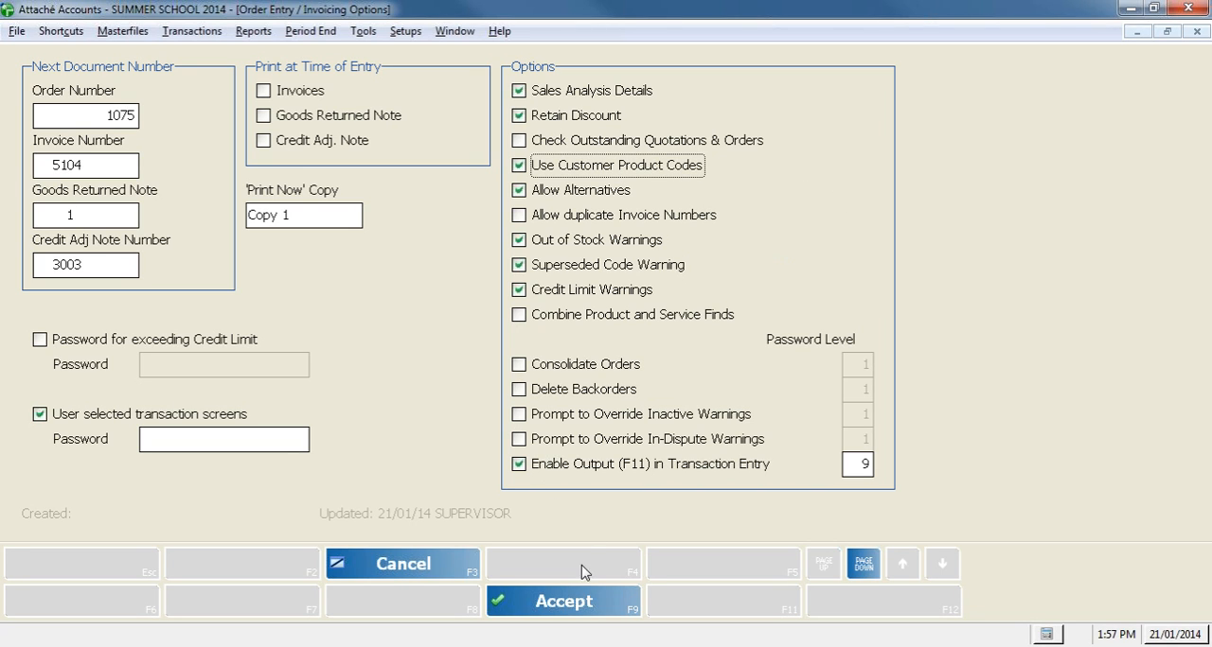
{"action": "left_click", "coordinate": [575, 598]}
{"action": "left_click", "coordinate": [149, 573]}
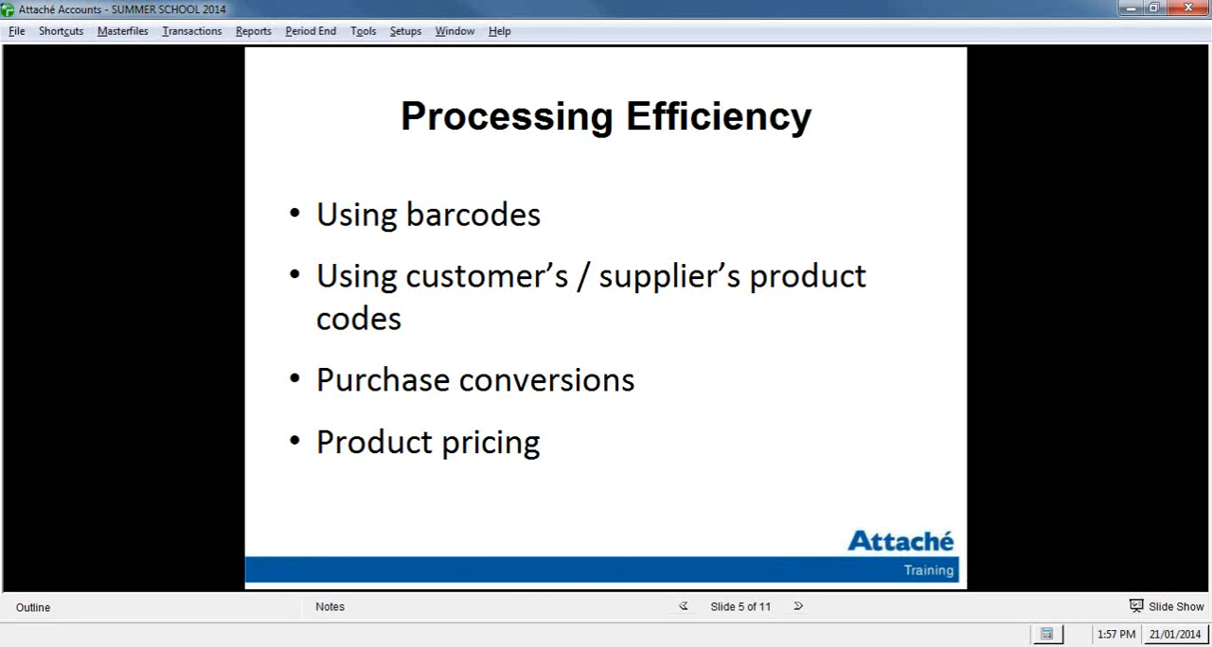
Step: Switch to Customer Invoice.pdf in Adobe Reader, examine the item codes on the invoice lines and close the document
{"action": "mouse_move", "coordinate": [409, 645]}
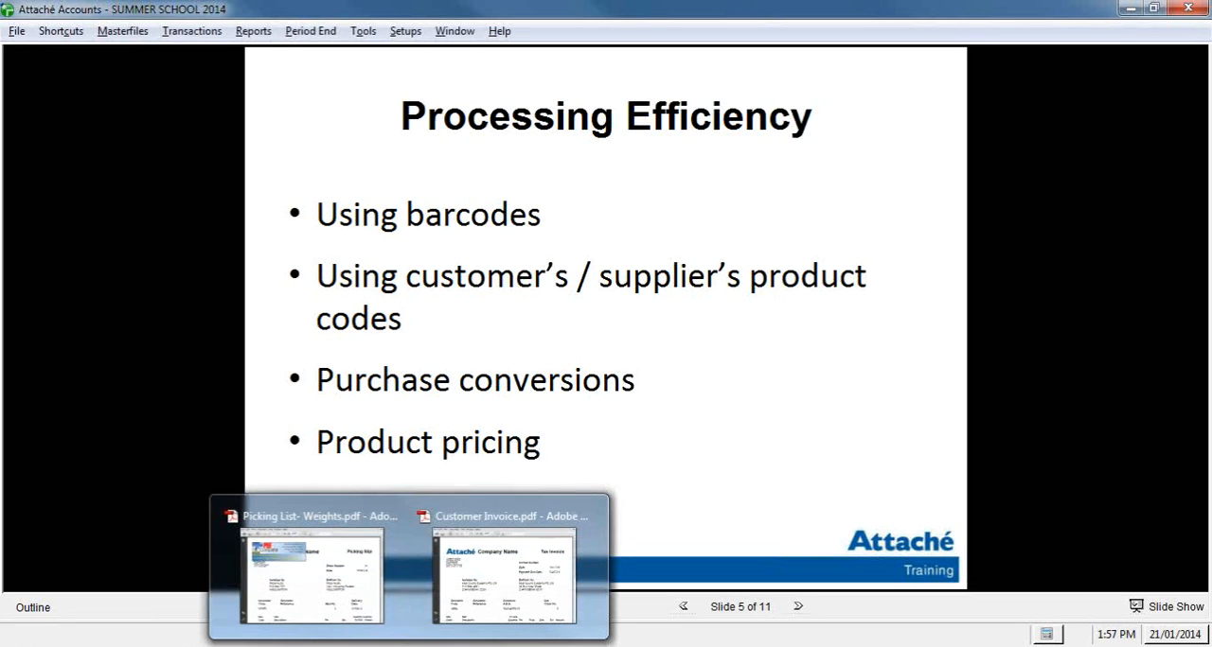
{"action": "left_click", "coordinate": [539, 628]}
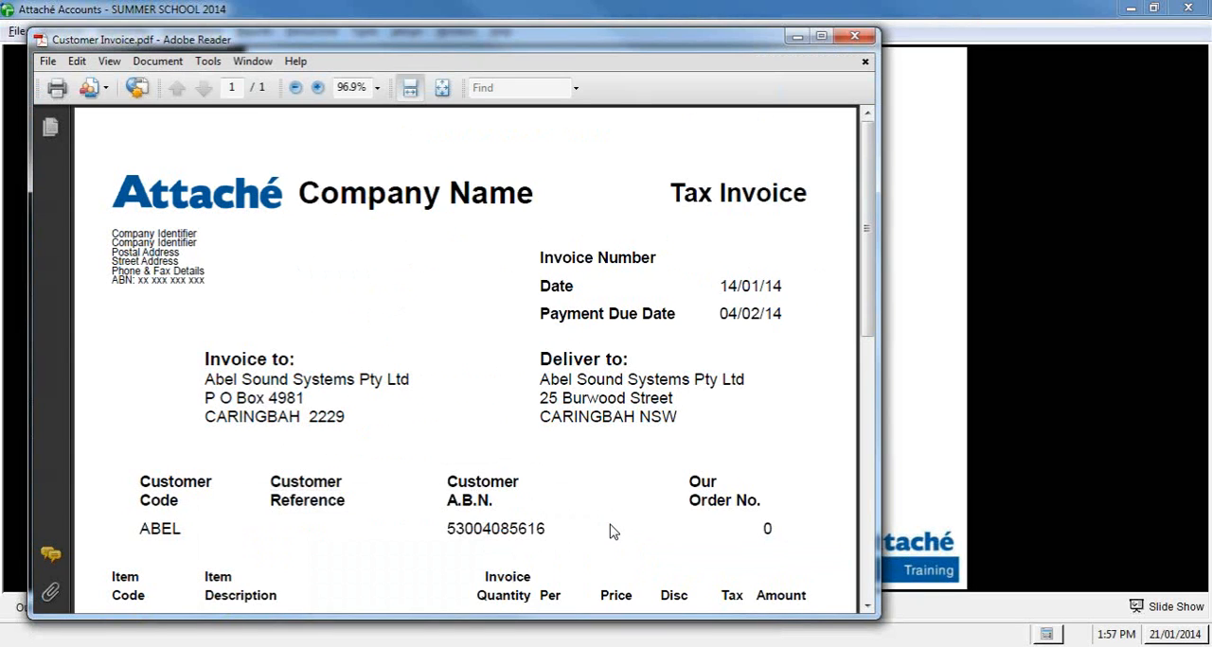
{"action": "scroll", "coordinate": [574, 411], "scroll_direction": "down", "scroll_amount": 3}
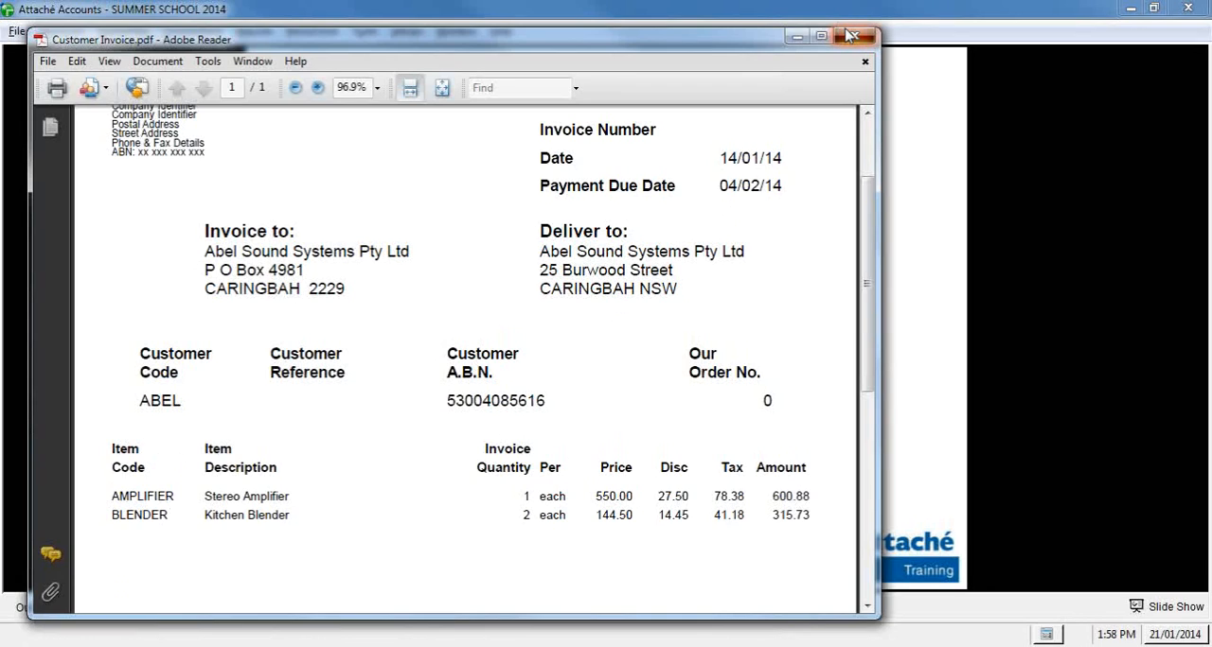
{"action": "left_click", "coordinate": [850, 36]}
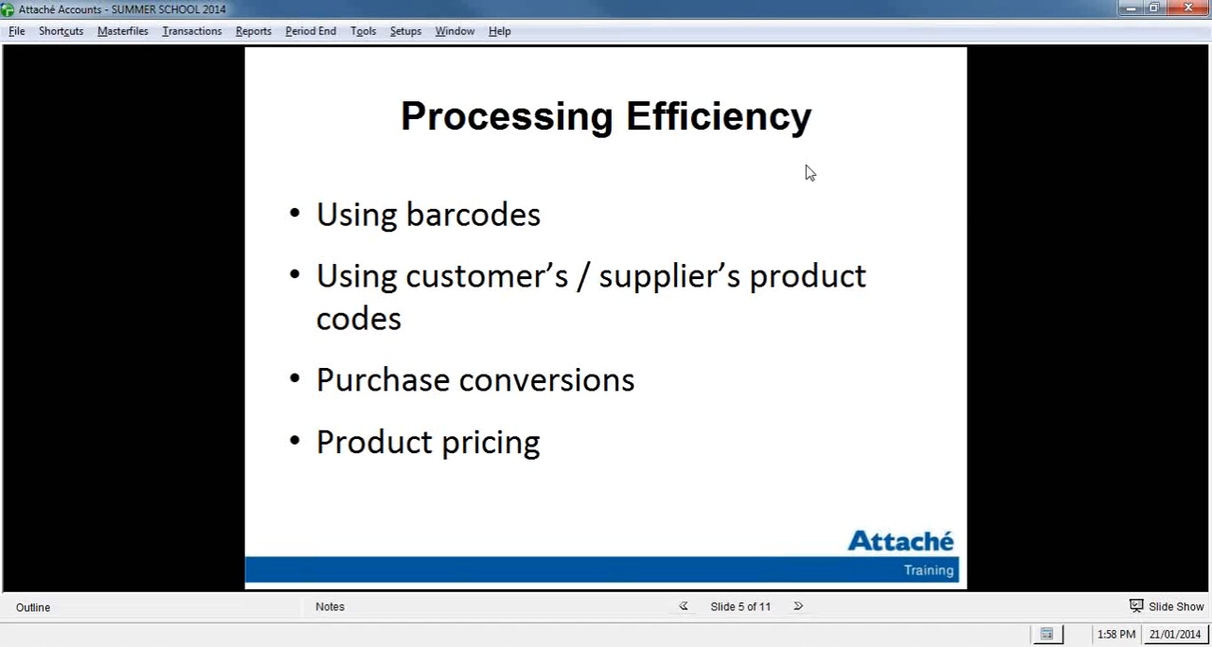
Step: Open product MP3 in product maintenance
{"action": "left_click", "coordinate": [122, 32]}
{"action": "mouse_move", "coordinate": [149, 70]}
{"action": "mouse_move", "coordinate": [278, 70]}
{"action": "left_click", "coordinate": [405, 92]}
{"action": "type", "text": "MP3"}
{"action": "key", "text": "Return"}
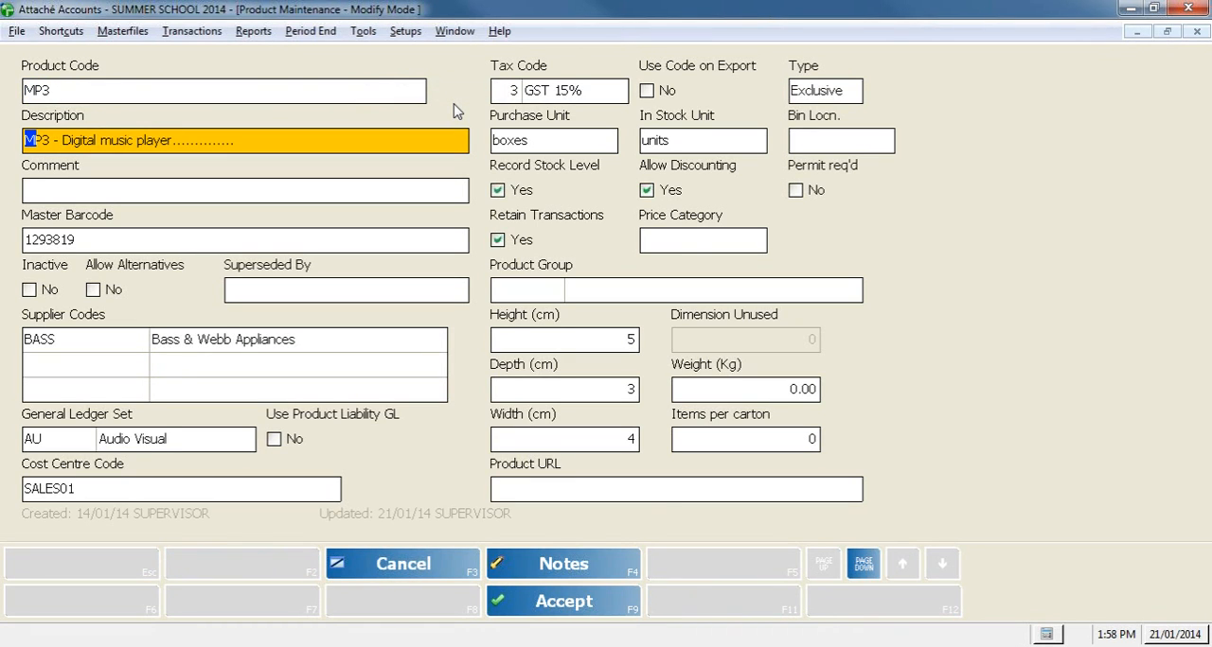
Step: Check the purchase unit and the purchase conversion of product MP3, and leave the record without saving
{"action": "left_click", "coordinate": [566, 147]}
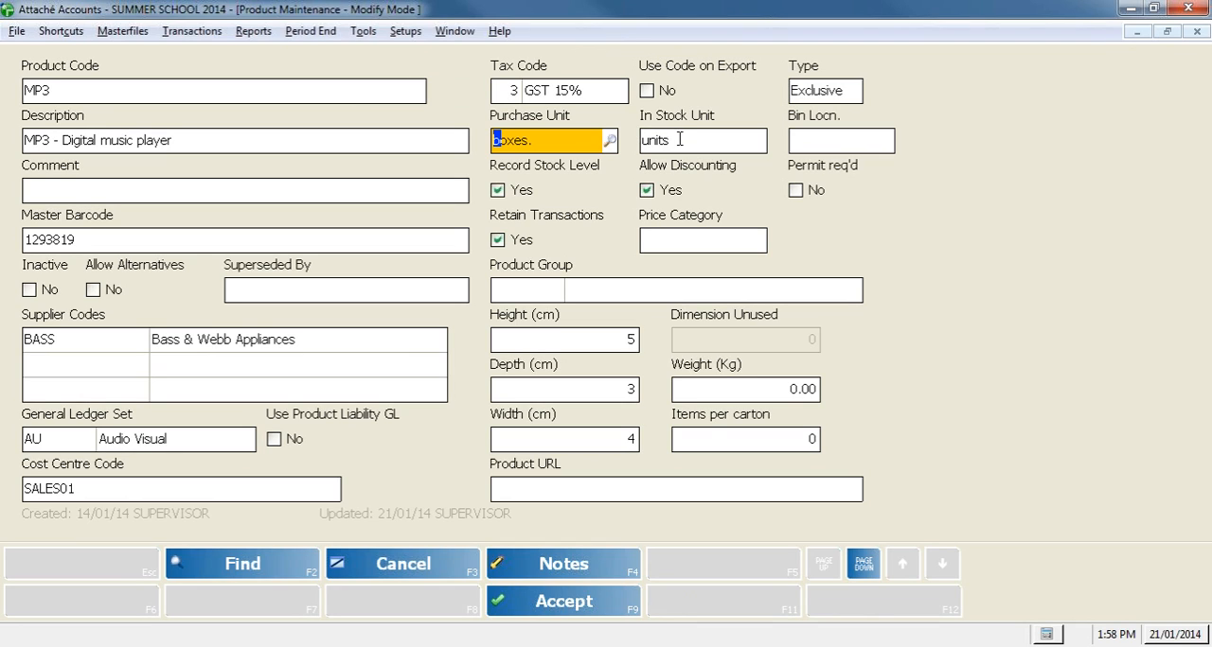
{"action": "left_click", "coordinate": [871, 572]}
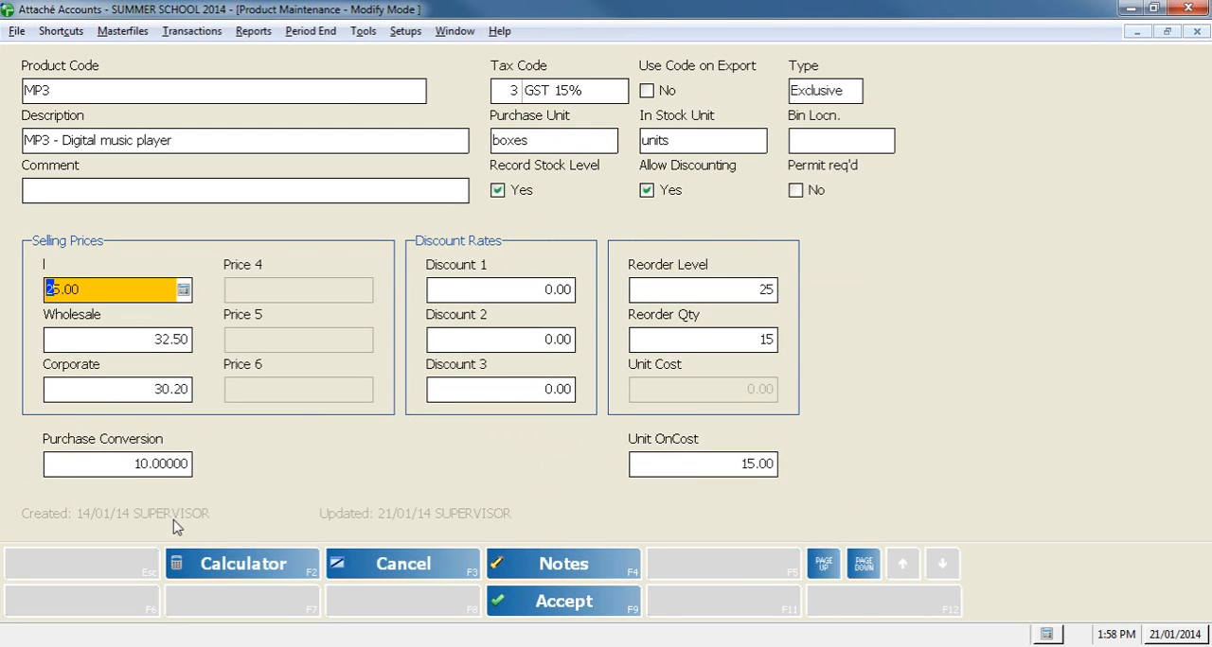
{"action": "left_click", "coordinate": [162, 465]}
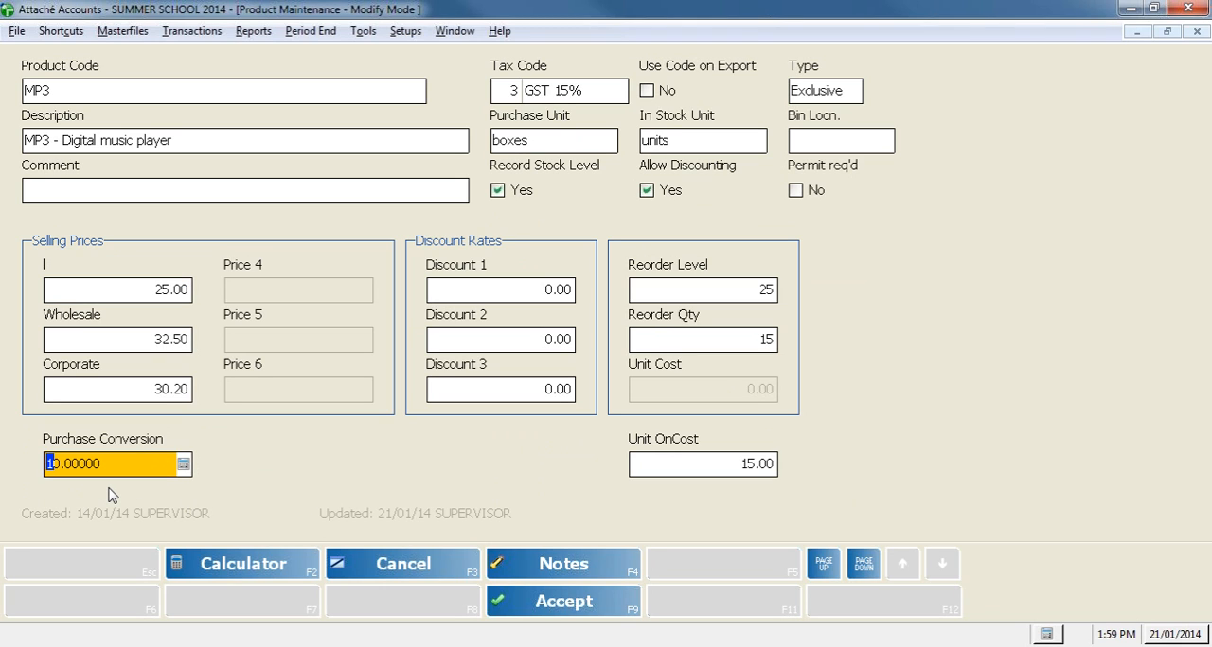
{"action": "left_click", "coordinate": [416, 568]}
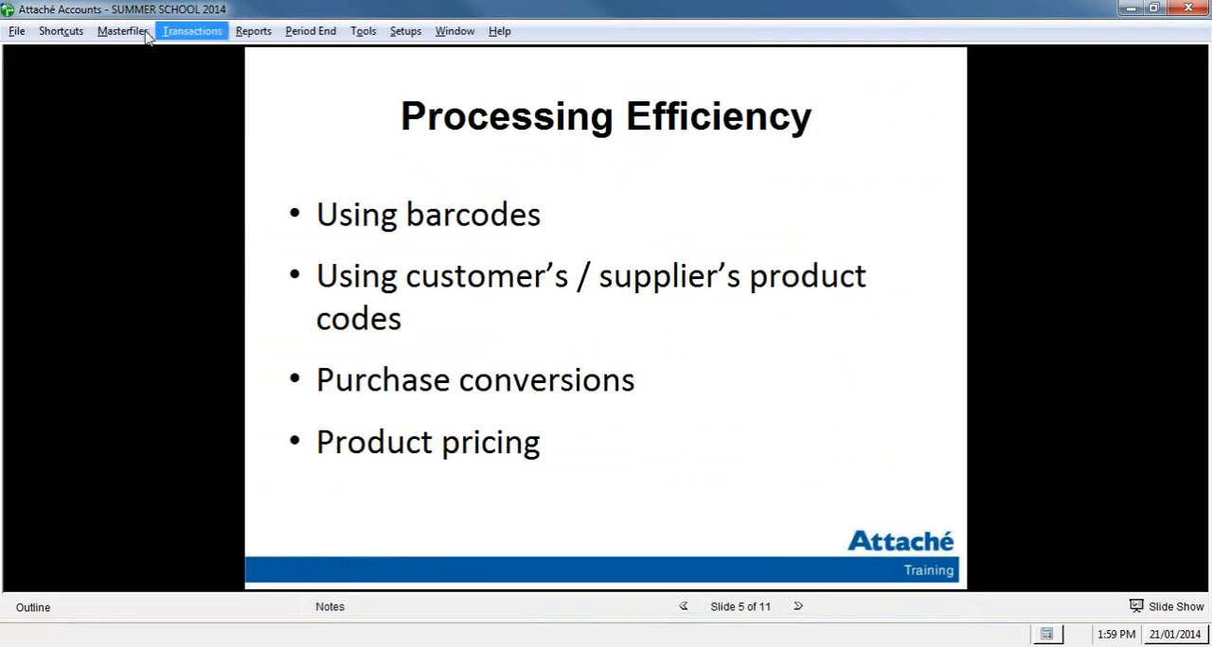
Step: Start a new supplier purchase order for supplier BANK
{"action": "left_click", "coordinate": [142, 31]}
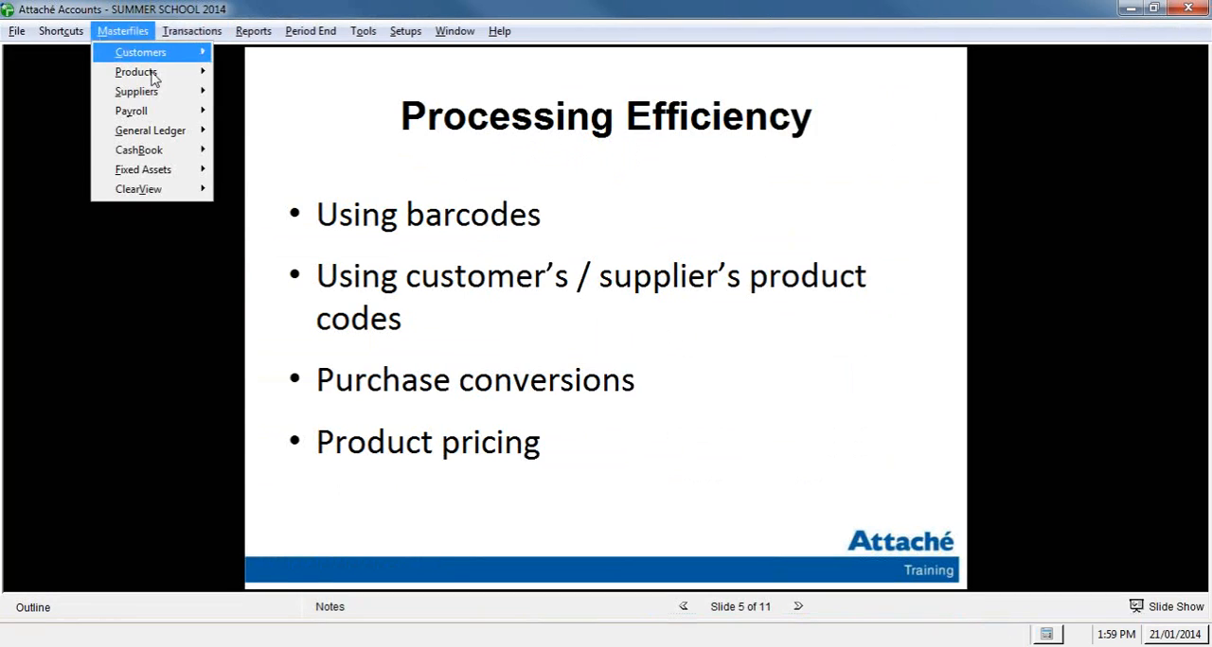
{"action": "mouse_move", "coordinate": [158, 98]}
{"action": "mouse_move", "coordinate": [192, 31]}
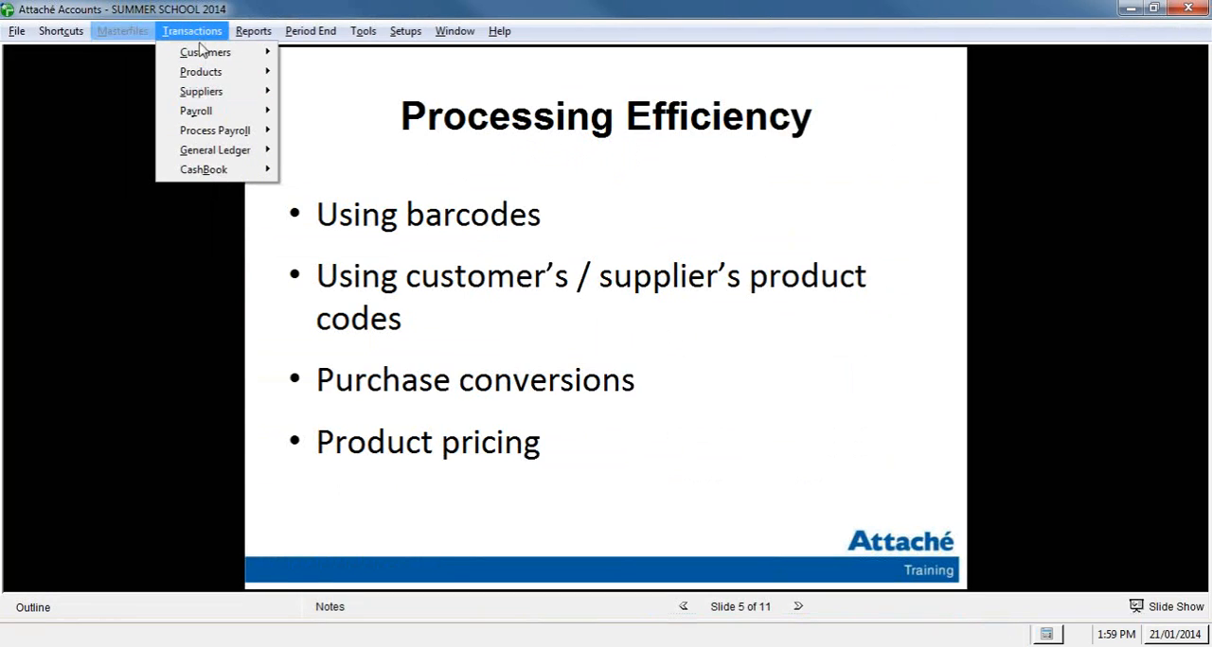
{"action": "mouse_move", "coordinate": [208, 91]}
{"action": "mouse_move", "coordinate": [369, 149]}
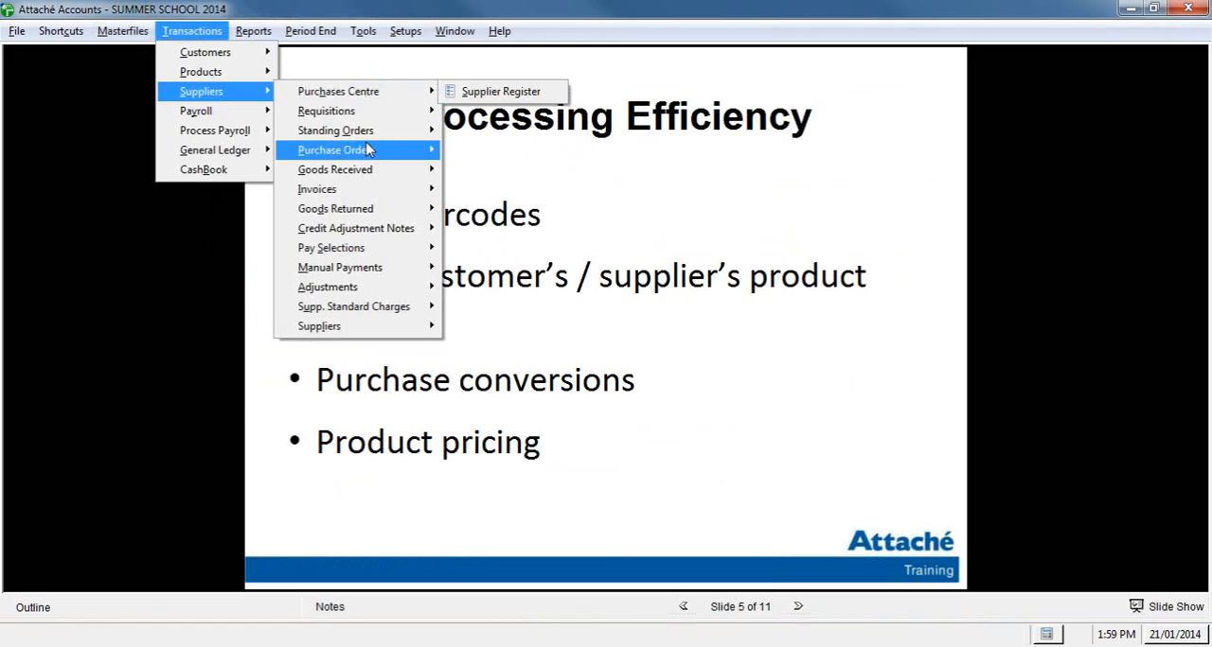
{"action": "left_click", "coordinate": [526, 190]}
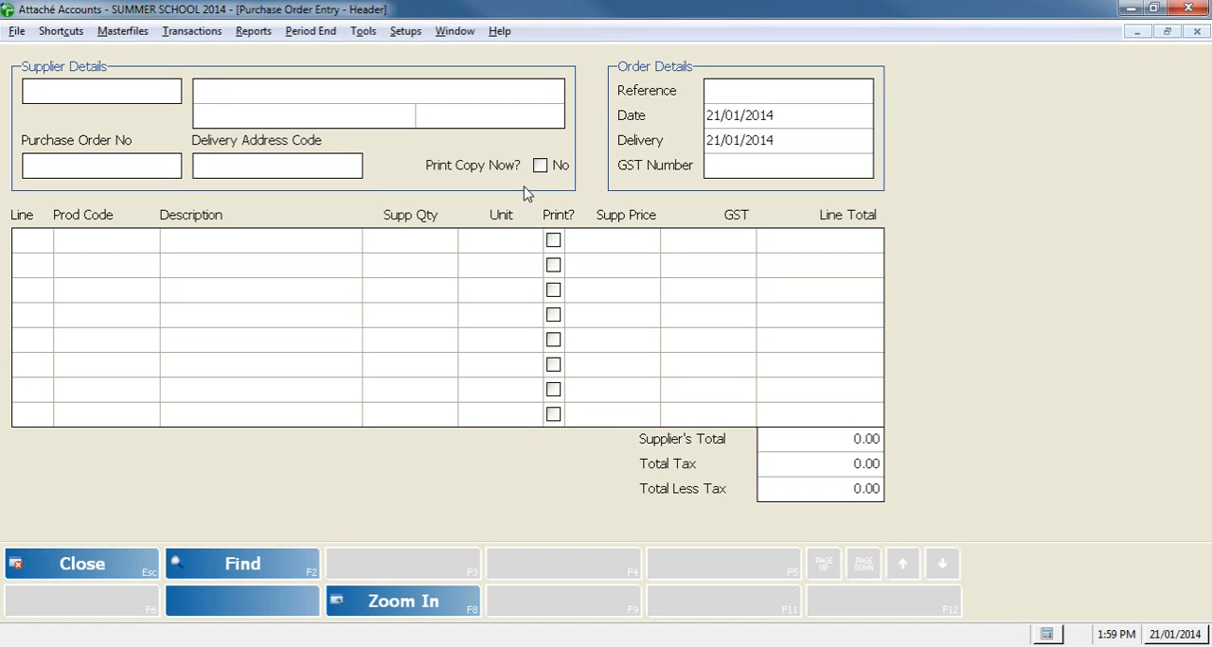
{"action": "left_click", "coordinate": [176, 91]}
{"action": "key", "text": "Return"}
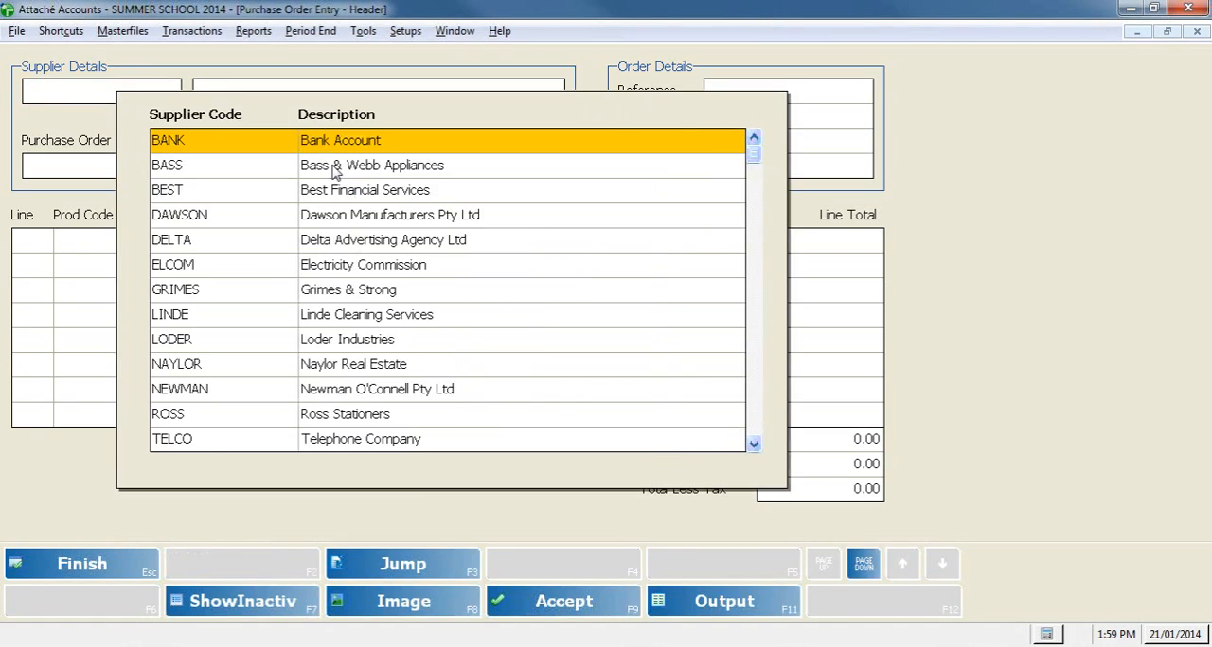
{"action": "left_click", "coordinate": [336, 172]}
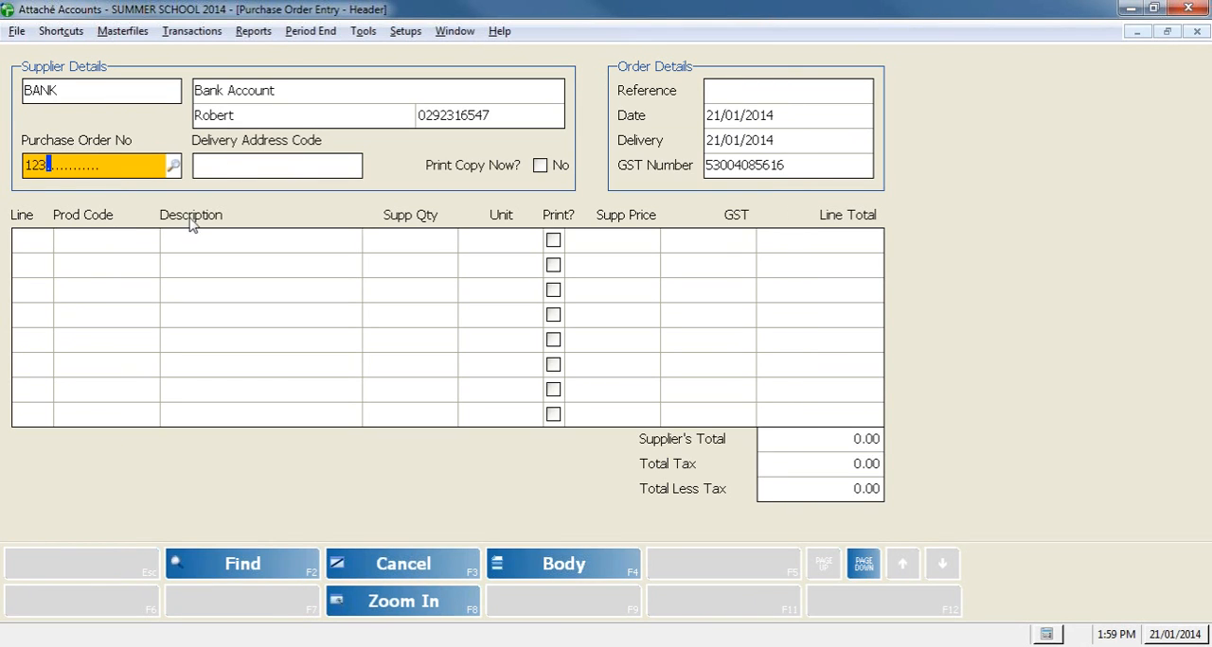
Step: Add a product line for MP3 with a supplier quantity of 2 to the purchase order
{"action": "left_click", "coordinate": [132, 241]}
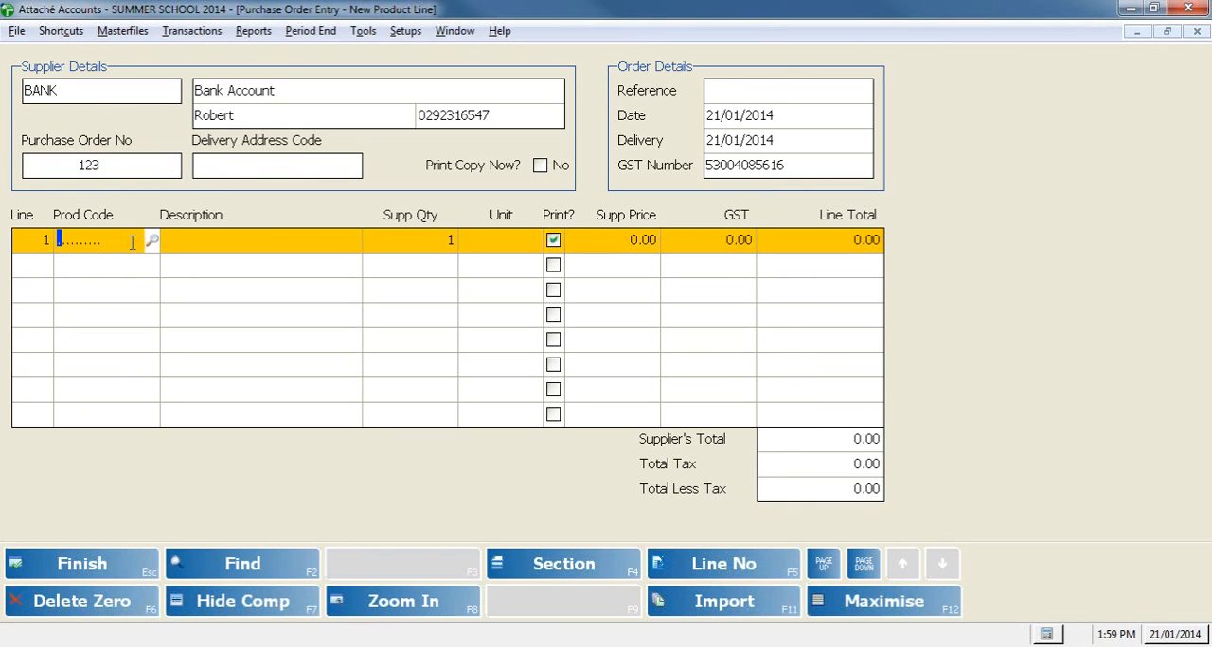
{"action": "type", "text": "MP3"}
{"action": "key", "text": "Return"}
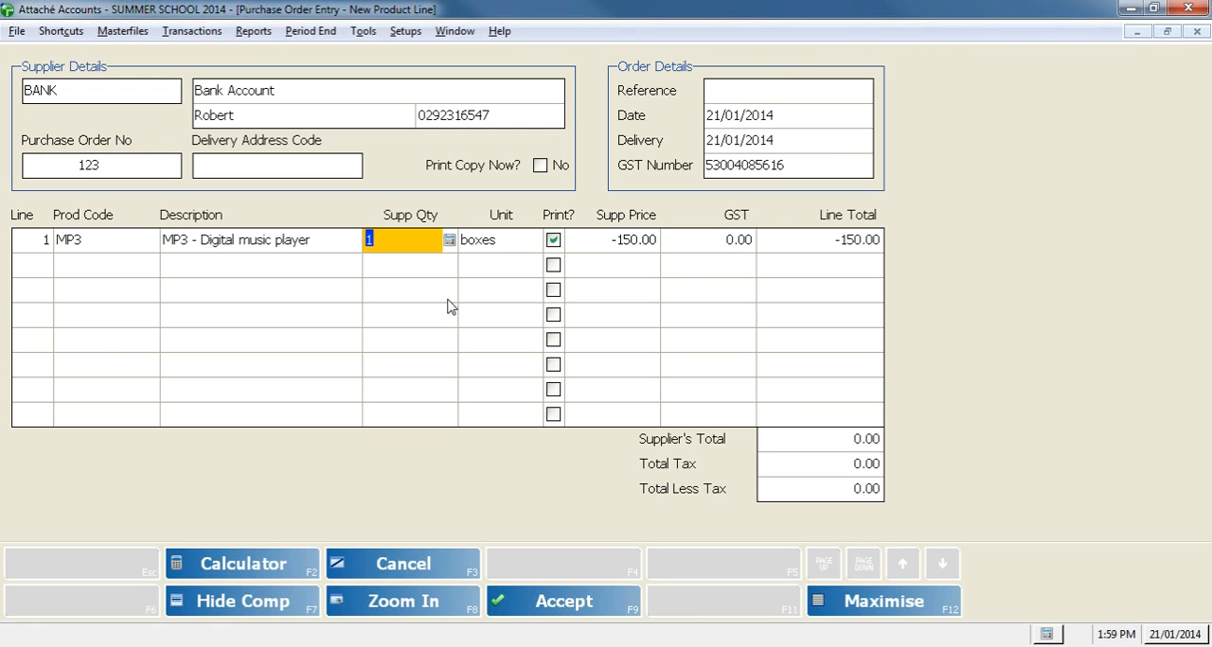
{"action": "type", "text": "2"}
{"action": "key", "text": "Return"}
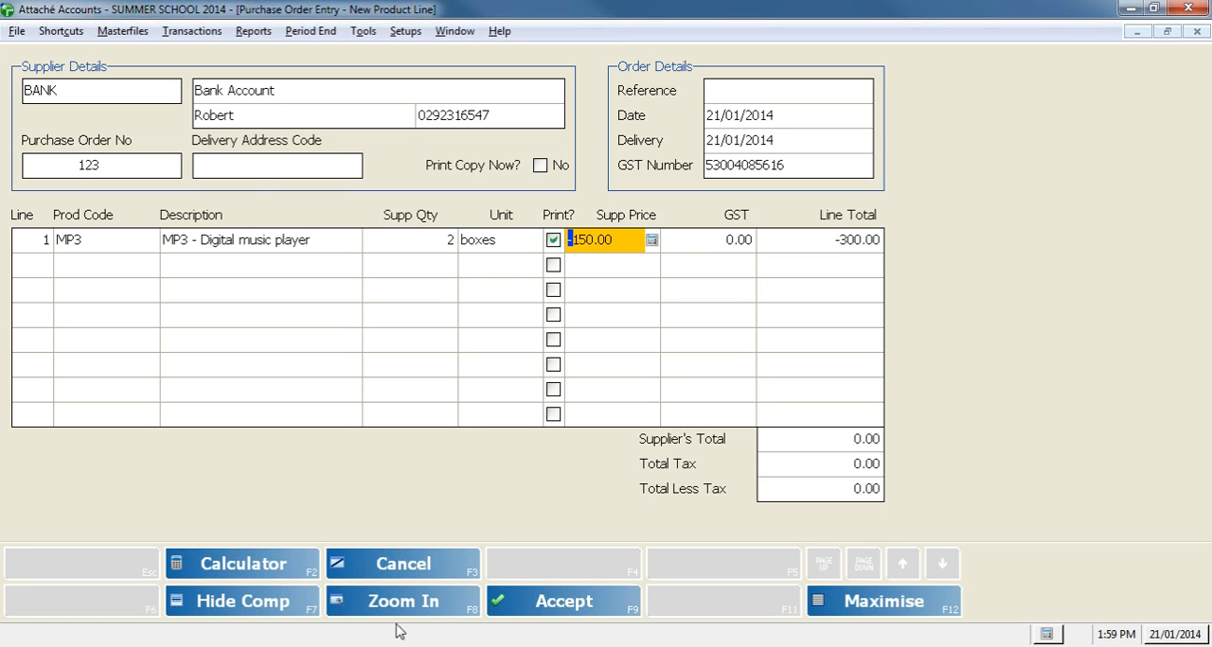
Step: Accept the purchase order and close purchase order entry
{"action": "left_click", "coordinate": [568, 606]}
{"action": "left_click", "coordinate": [505, 602]}
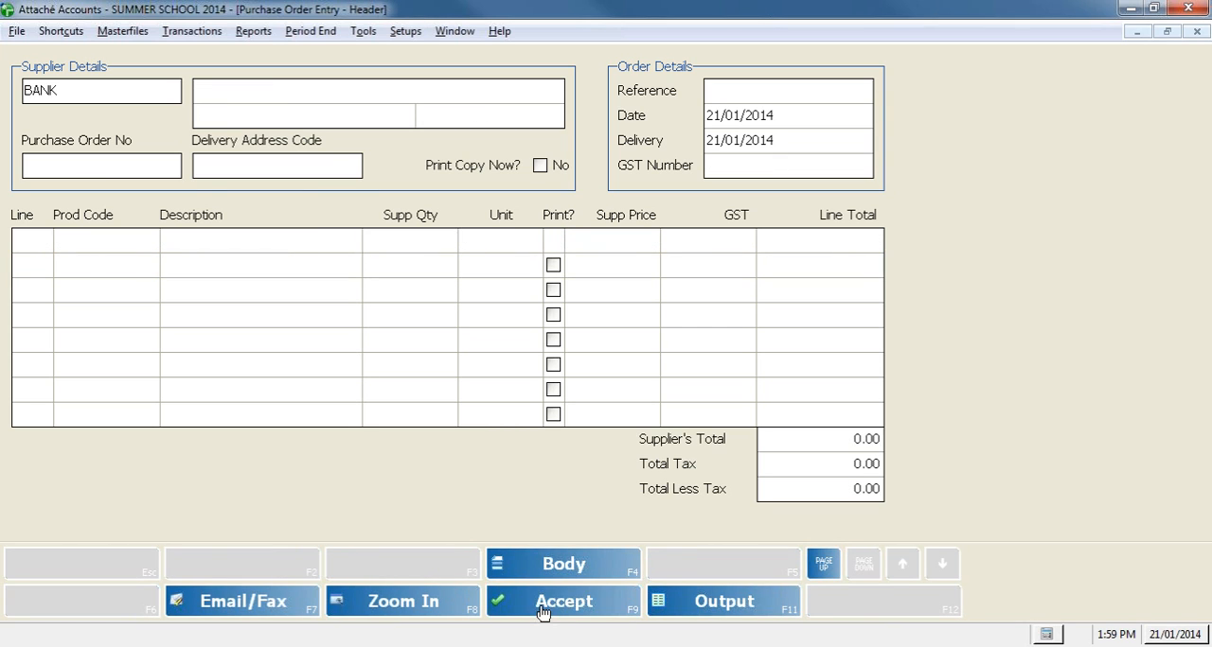
{"action": "left_click", "coordinate": [135, 566]}
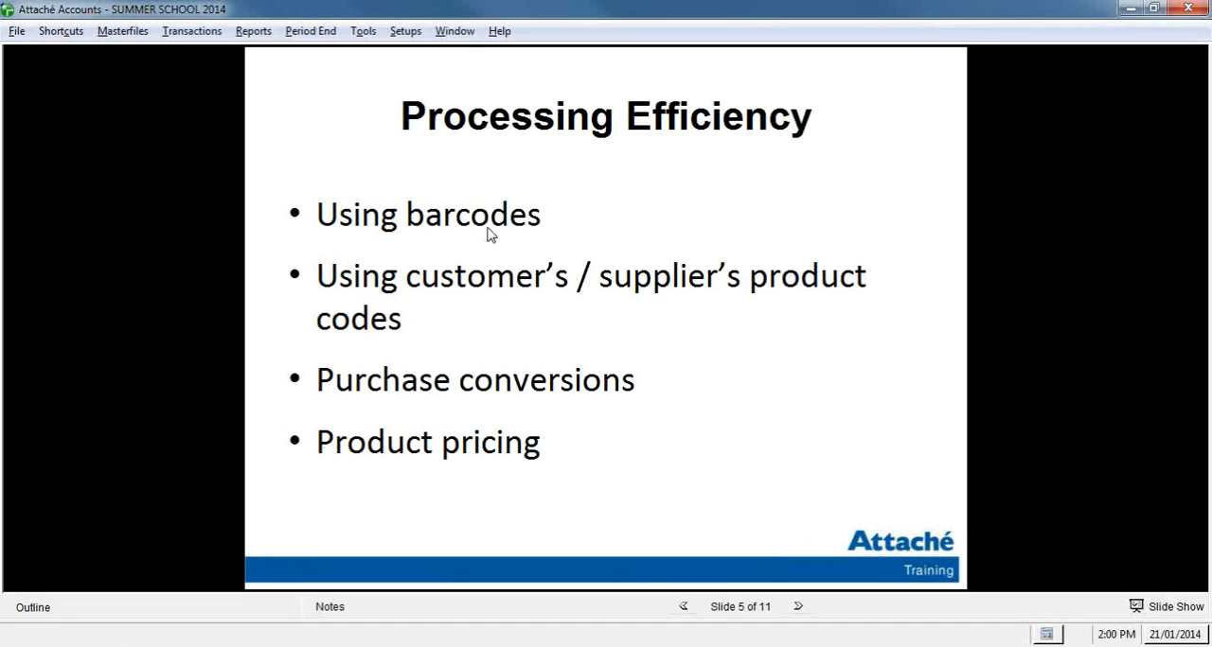
Step: Open the product options and check the number of selling prices
{"action": "left_click", "coordinate": [422, 34]}
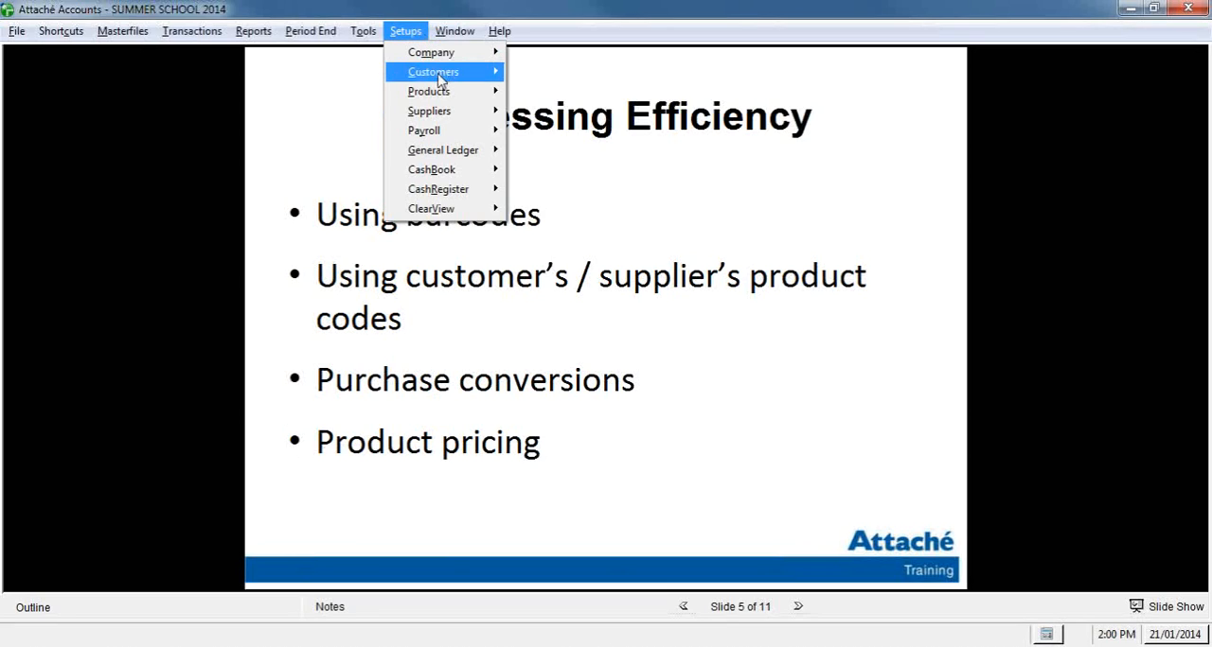
{"action": "mouse_move", "coordinate": [442, 91]}
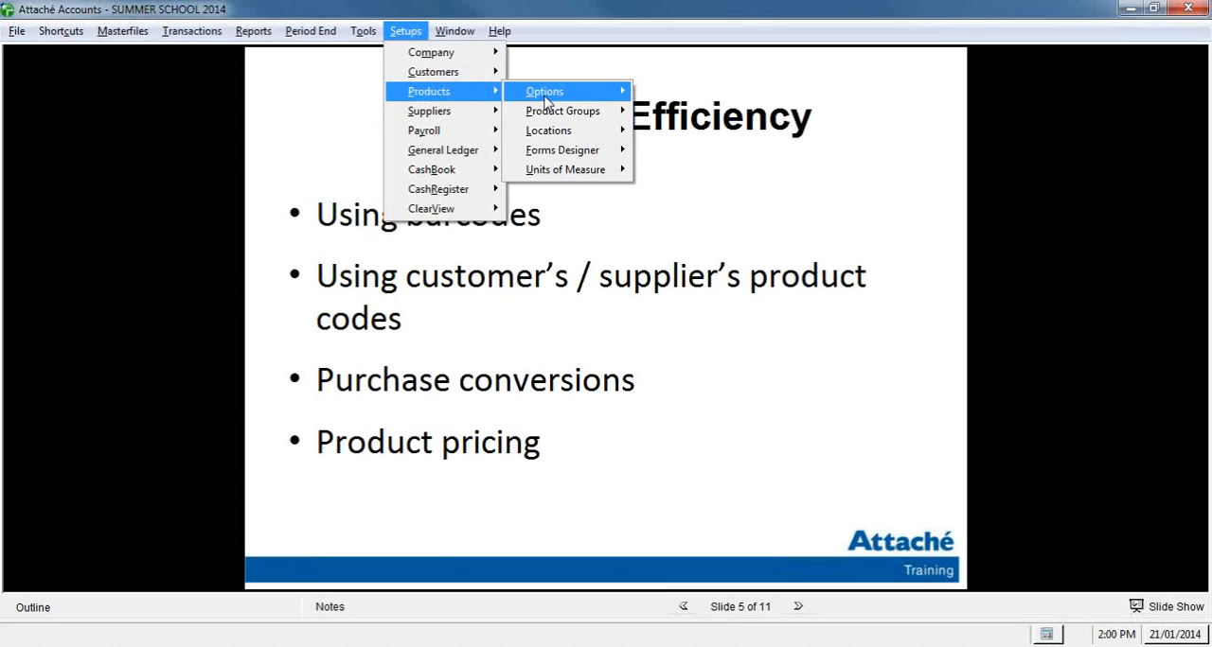
{"action": "mouse_move", "coordinate": [547, 95]}
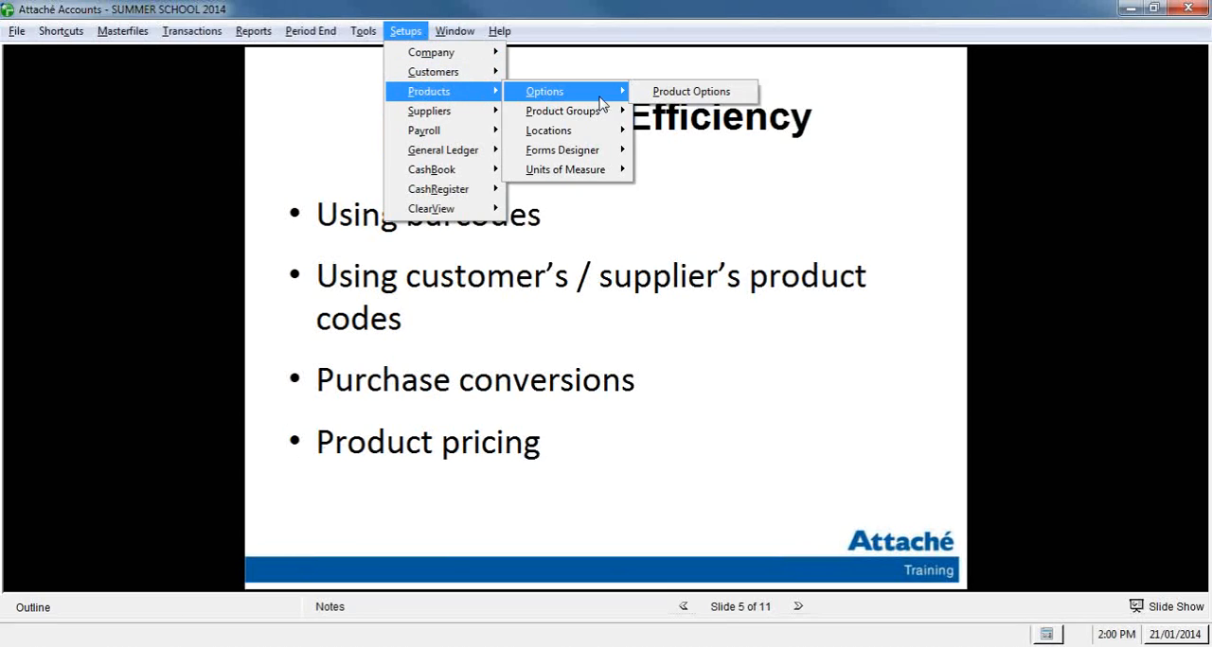
{"action": "left_click", "coordinate": [662, 95]}
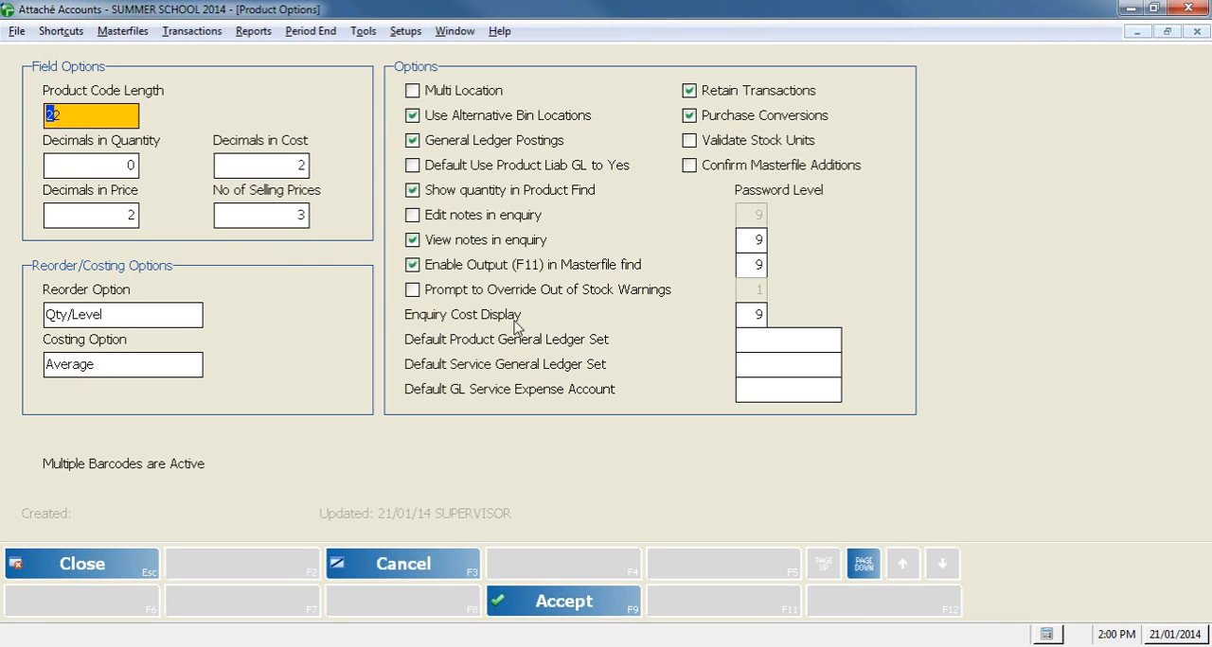
{"action": "left_click", "coordinate": [287, 219]}
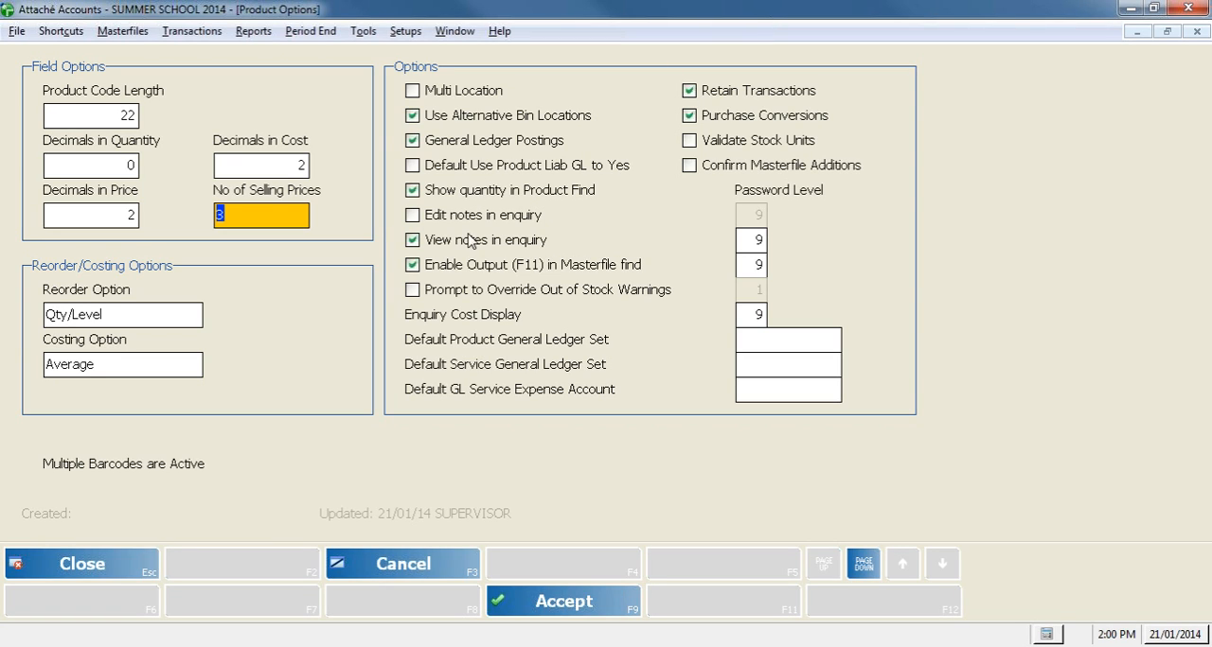
Step: Name the Selling Price 1 heading Retail, accept the product options and close them
{"action": "left_click", "coordinate": [873, 568]}
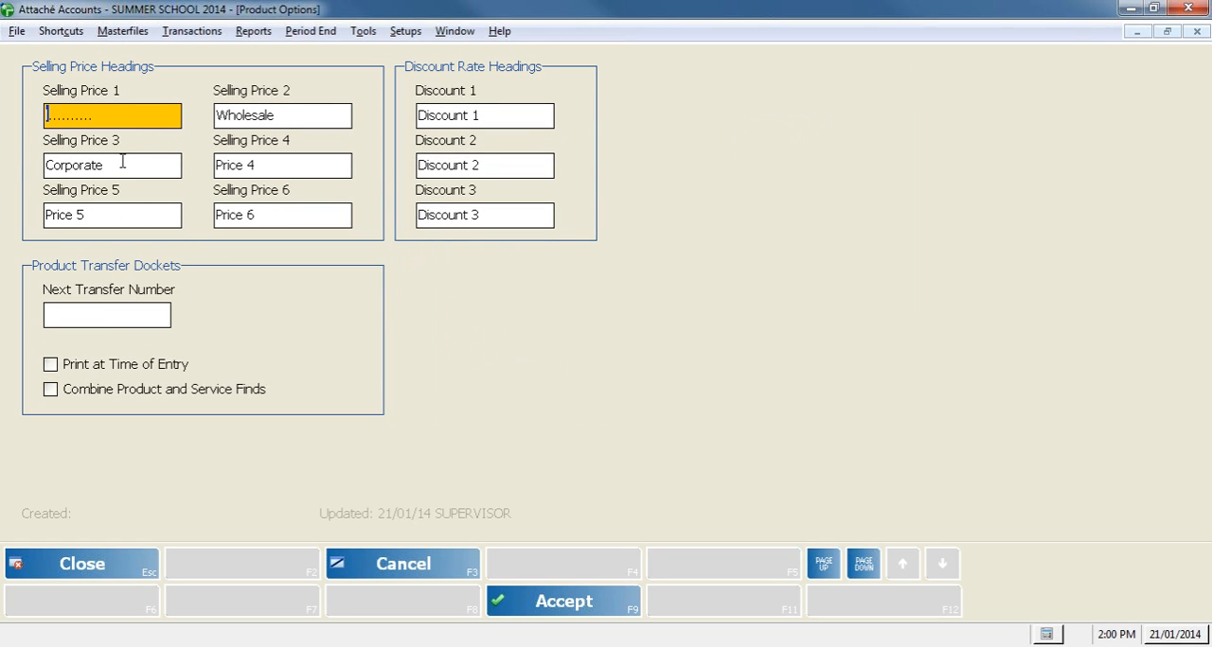
{"action": "type", "text": "Retail"}
{"action": "left_click", "coordinate": [581, 614]}
{"action": "left_click", "coordinate": [102, 576]}
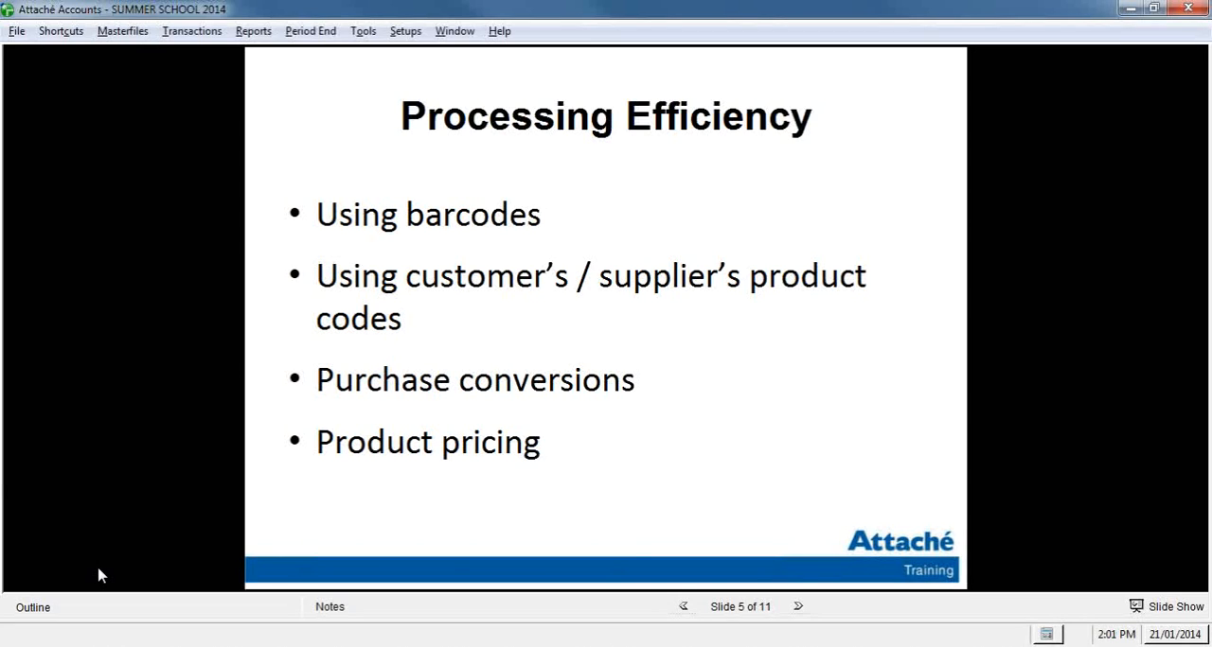
Step: Examine the quantity-based discounts set for product MP3 in the special pricing of customer ABEL, and cancel without changes
{"action": "left_click", "coordinate": [133, 30]}
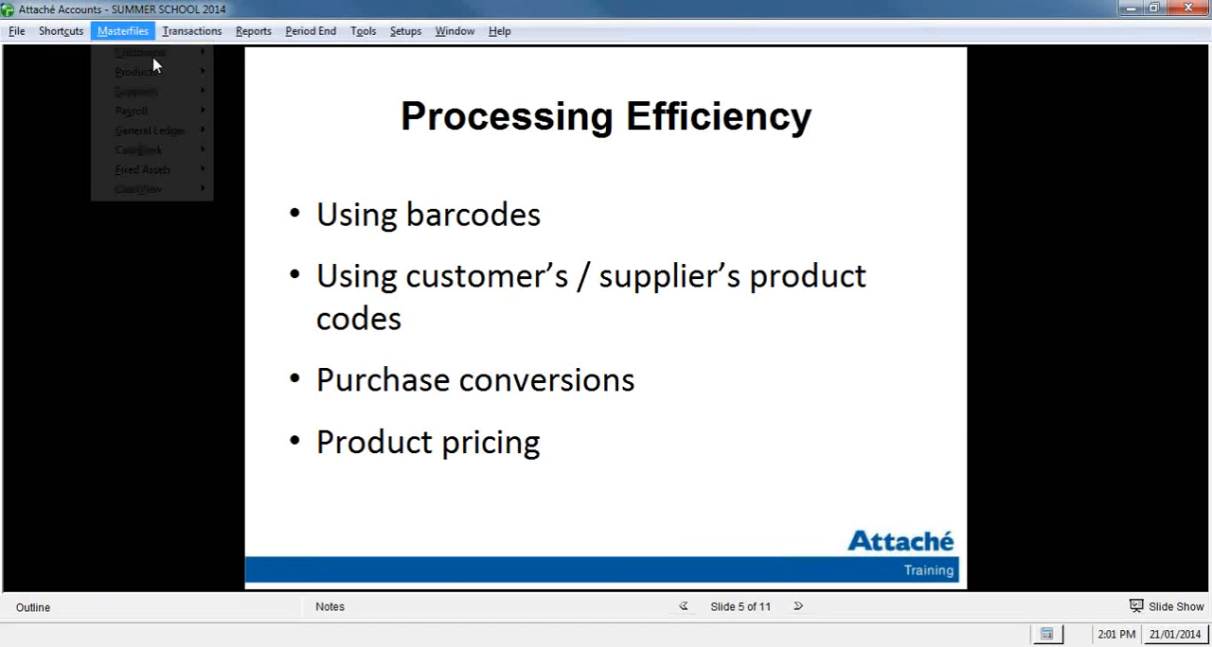
{"action": "mouse_move", "coordinate": [138, 72]}
{"action": "mouse_move", "coordinate": [274, 73]}
{"action": "left_click", "coordinate": [424, 74]}
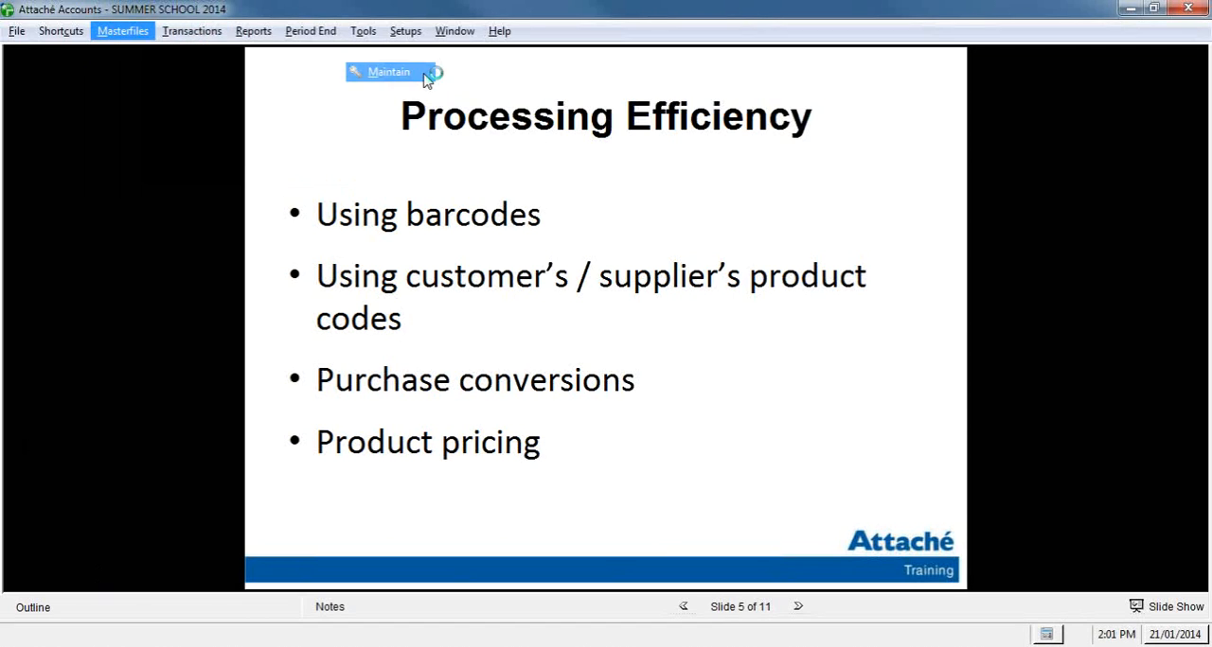
{"action": "type", "text": "ABEL"}
{"action": "key", "text": "Return"}
{"action": "type", "text": "MP3"}
{"action": "key", "text": "Return"}
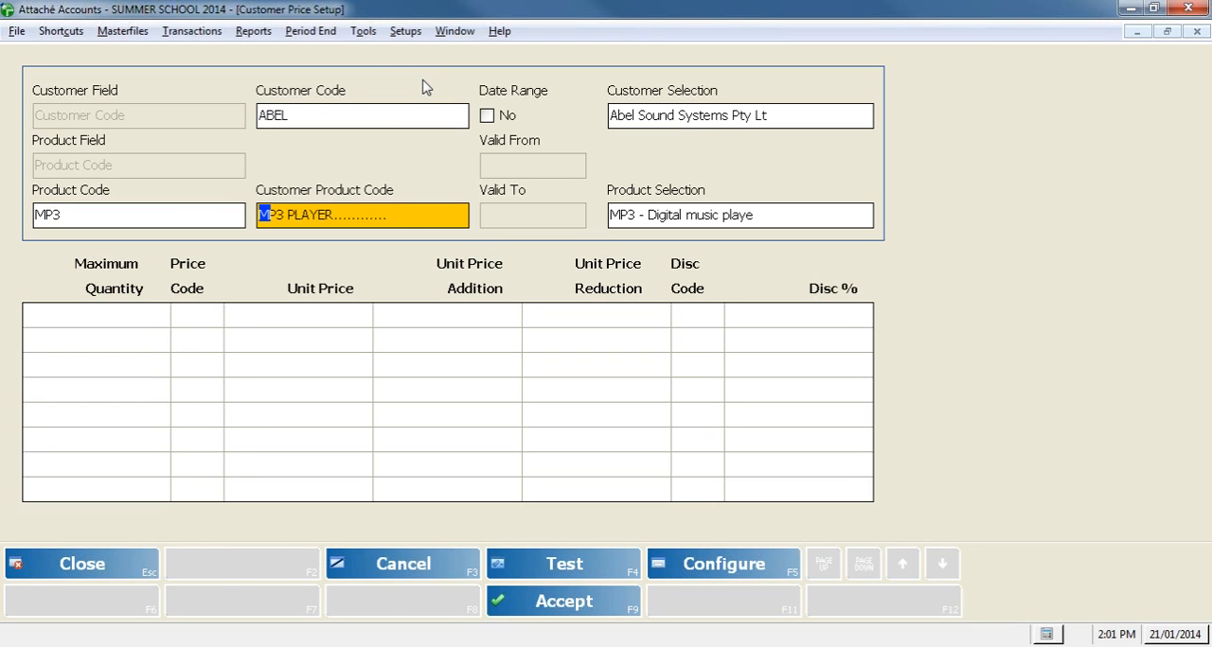
{"action": "left_click", "coordinate": [573, 617]}
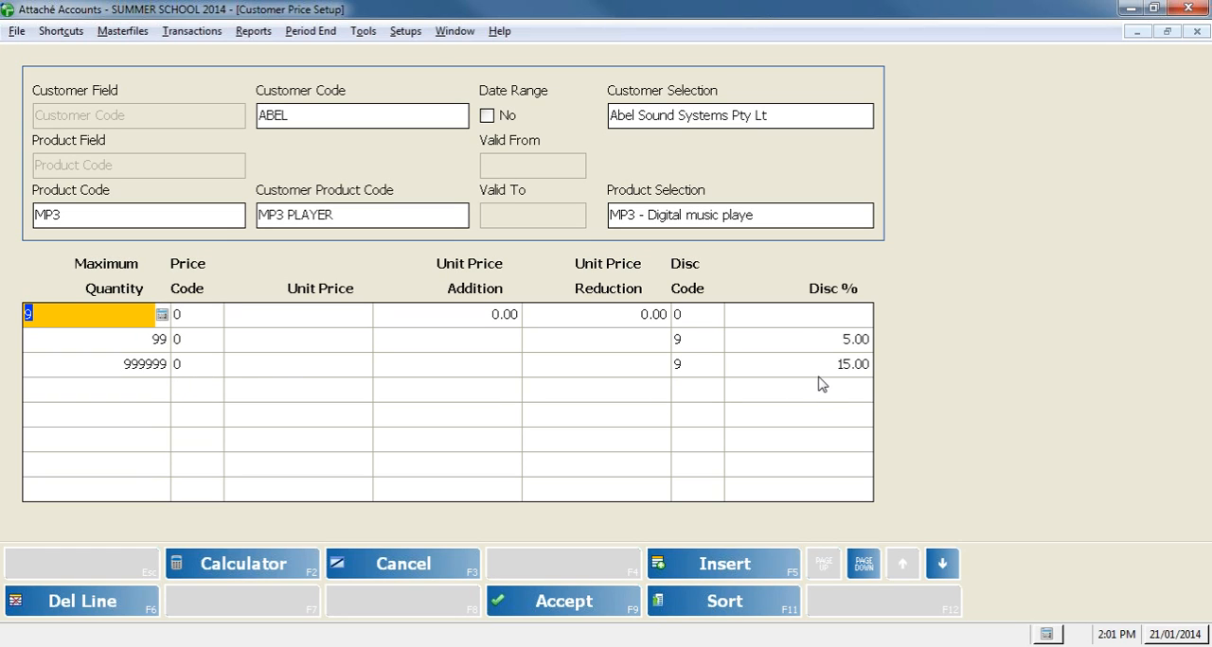
{"action": "left_click", "coordinate": [375, 562]}
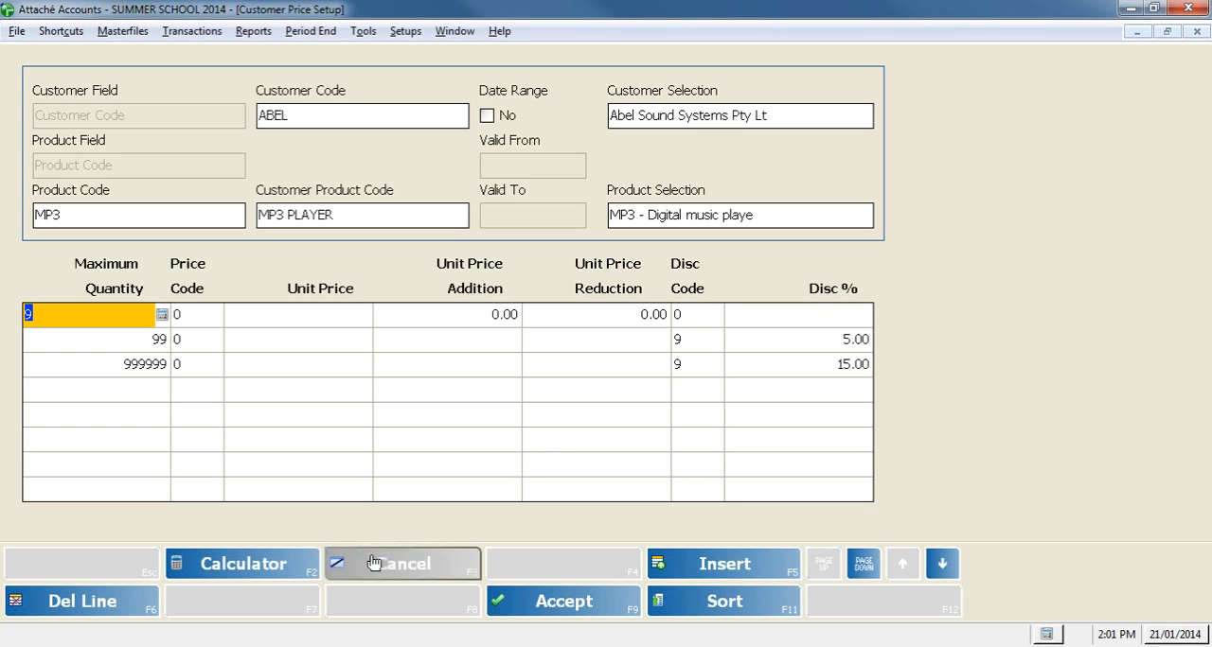
Step: Try enabling a date range for the MP3 customer price, turn it off again and close the price setup
{"action": "left_click", "coordinate": [507, 121]}
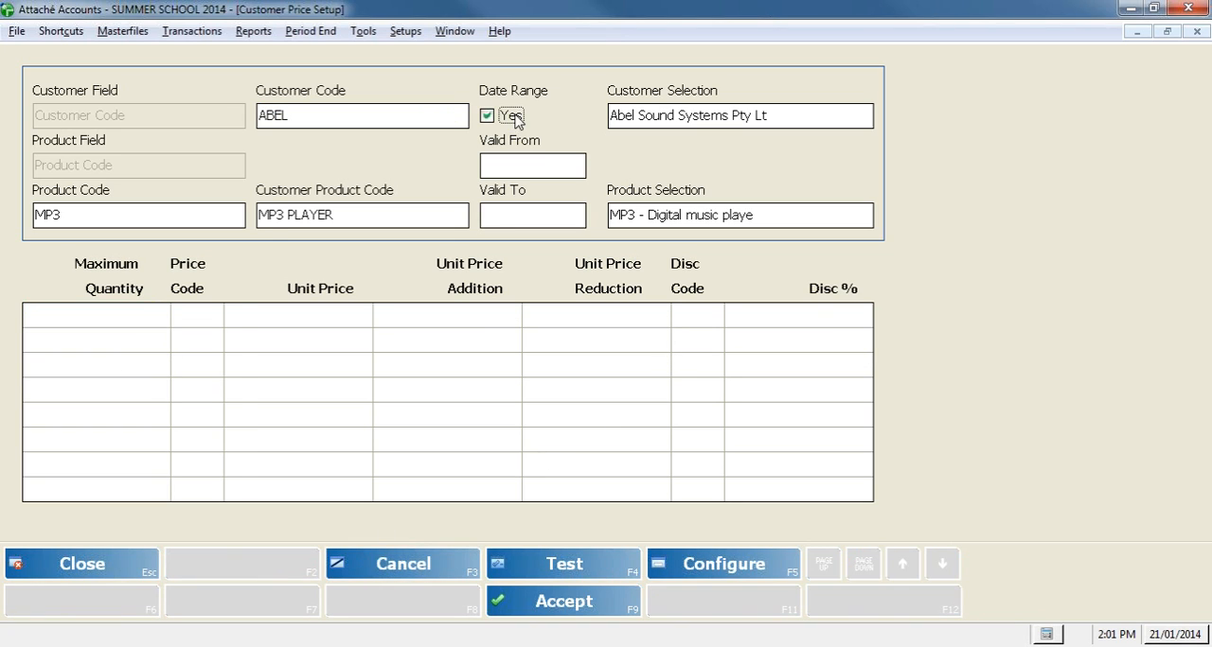
{"action": "left_click", "coordinate": [561, 165]}
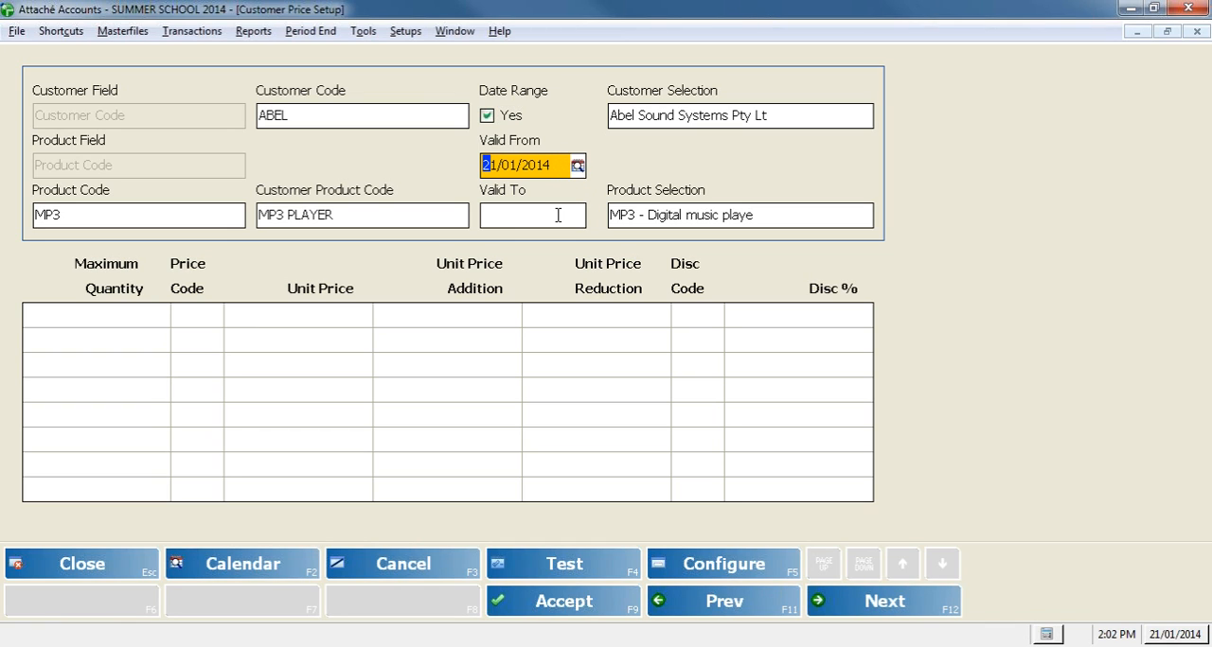
{"action": "left_click", "coordinate": [488, 114]}
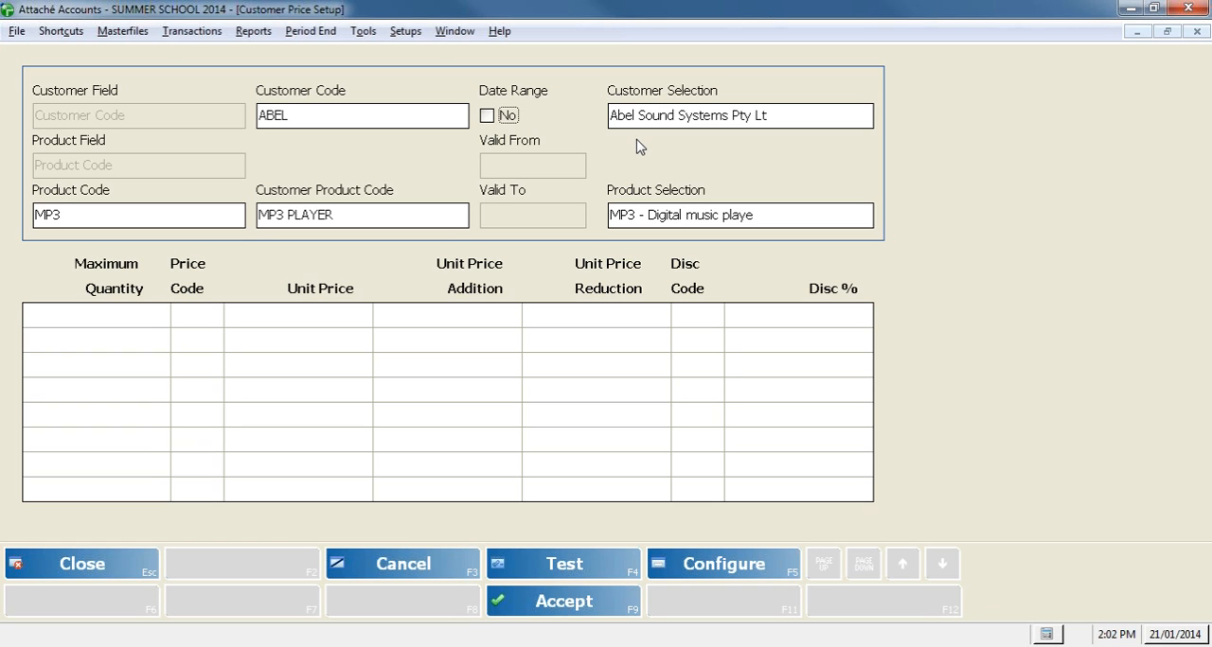
{"action": "left_click", "coordinate": [79, 573]}
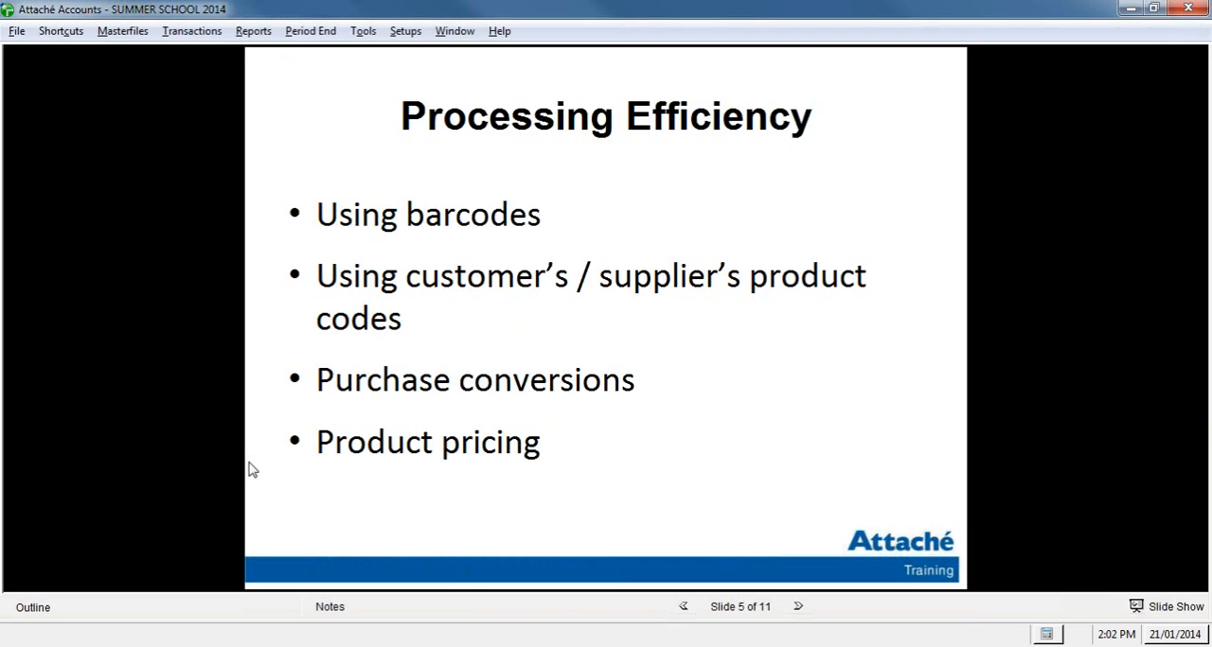
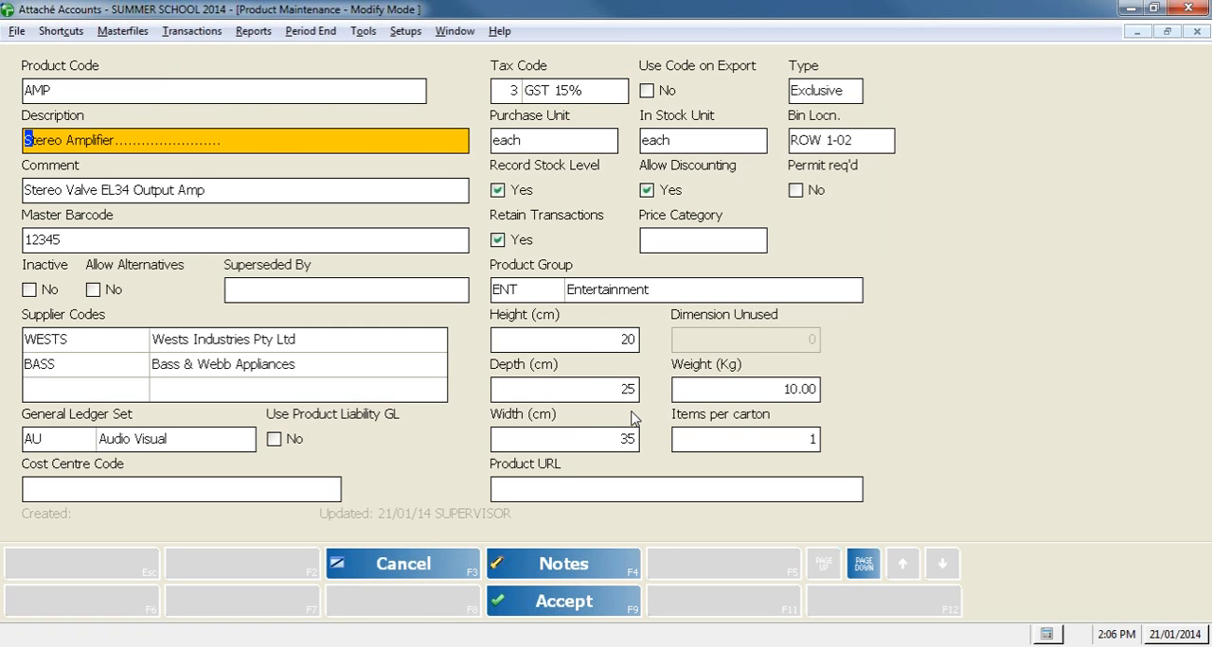
Step: Cancel modifying product AMP and close product maintenance
{"action": "left_click", "coordinate": [440, 568]}
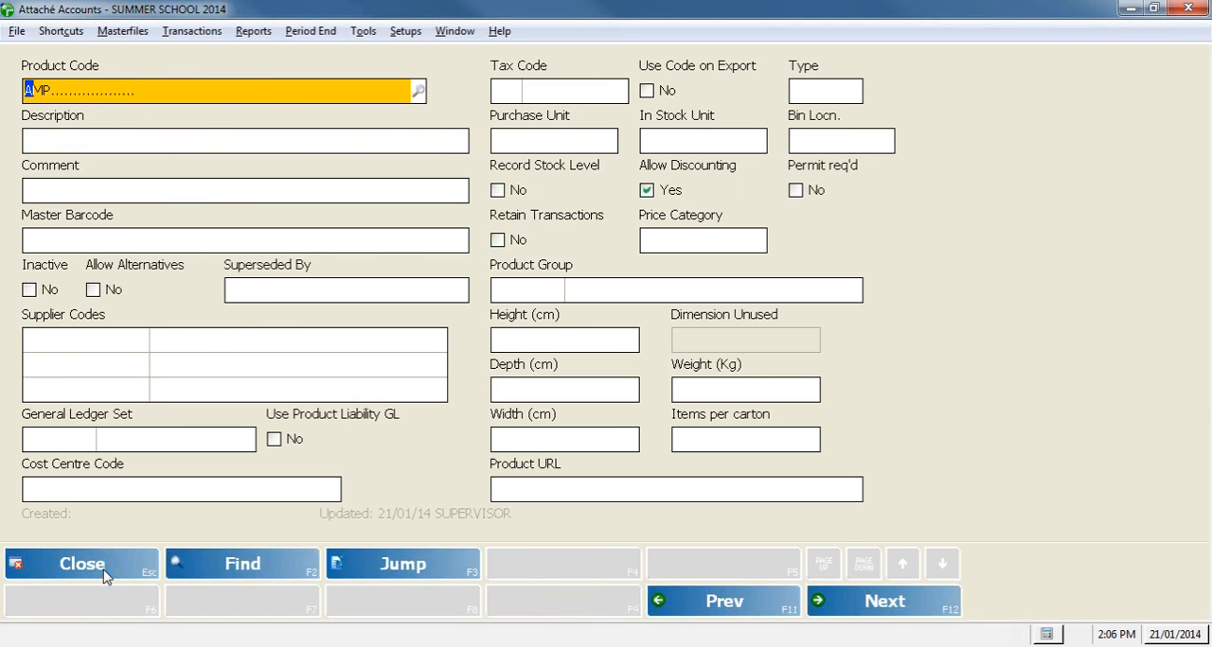
{"action": "left_click", "coordinate": [104, 566]}
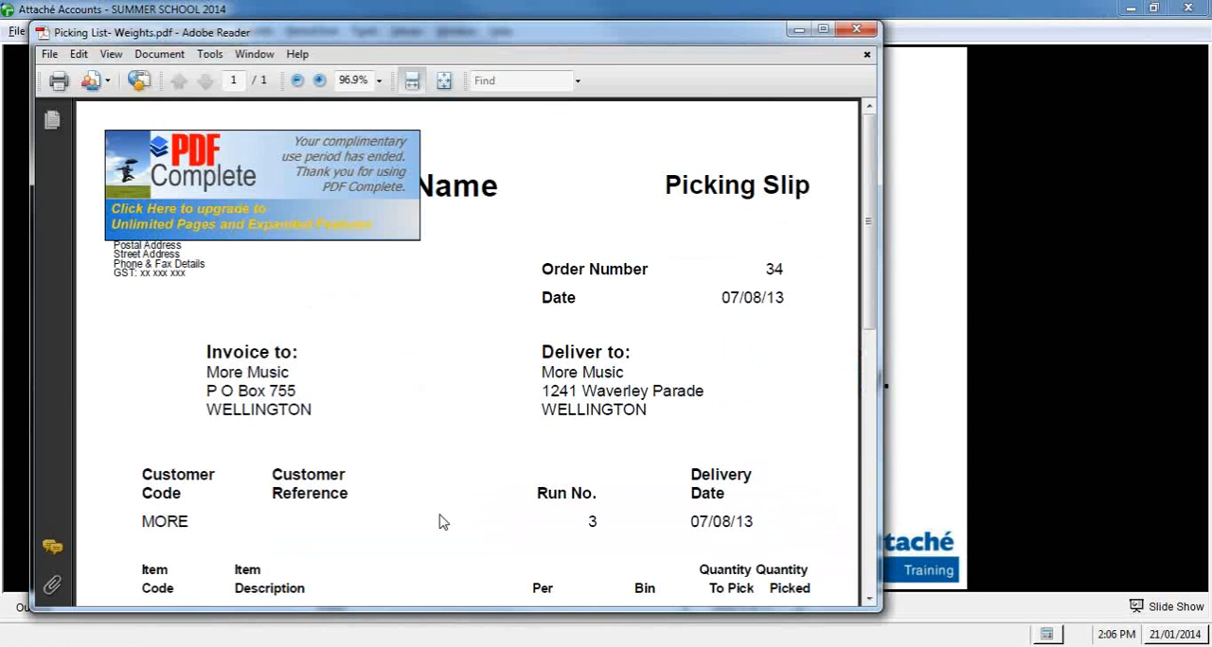
Step: Examine the Picking List- Weights PDF down to its total weight and total packages, and close it
{"action": "scroll", "coordinate": [440, 520], "scroll_direction": "down", "scroll_amount": 5}
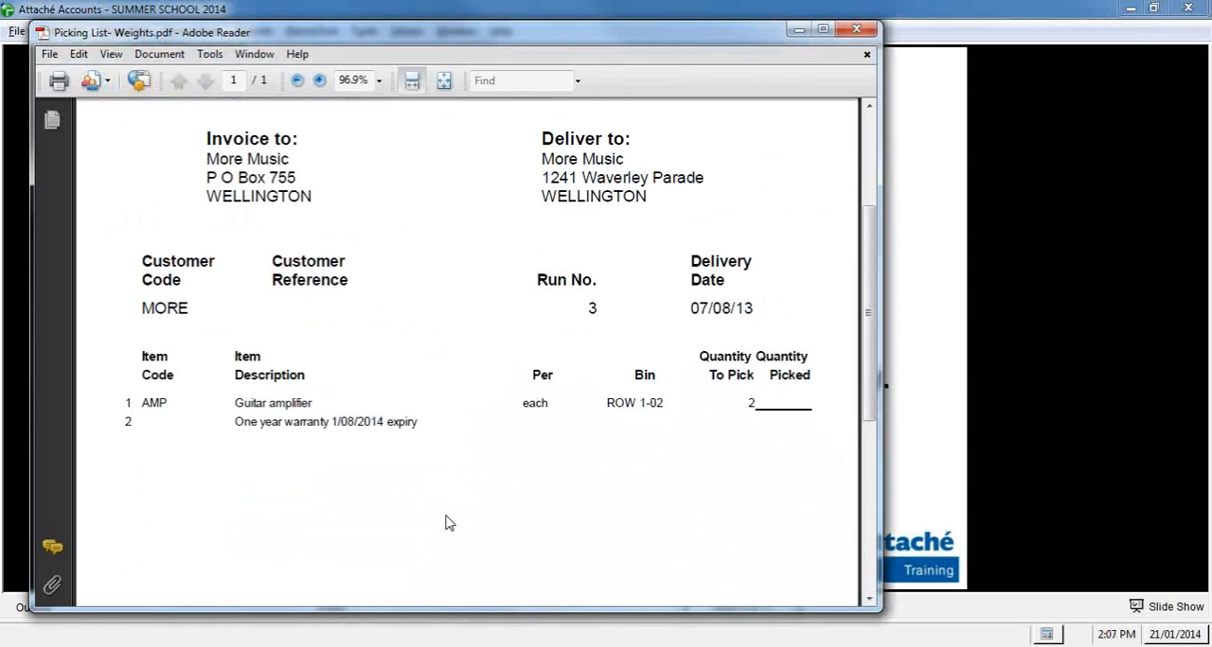
{"action": "scroll", "coordinate": [449, 521], "scroll_direction": "down", "scroll_amount": 3}
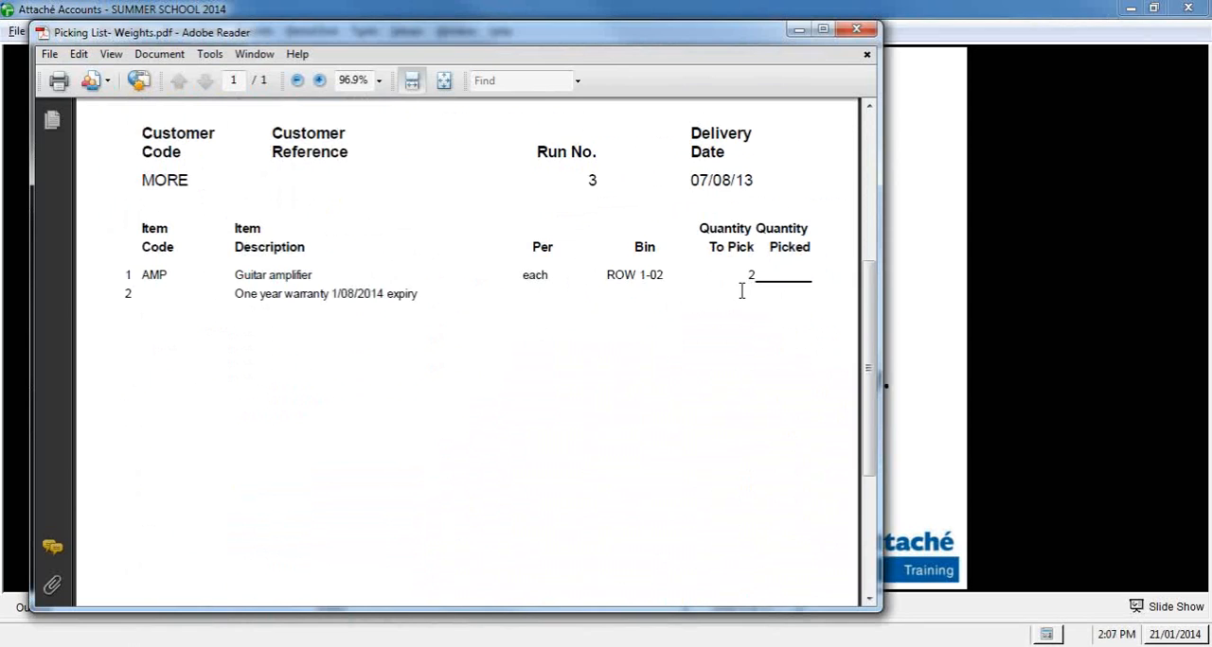
{"action": "scroll", "coordinate": [741, 292], "scroll_direction": "down", "scroll_amount": 10}
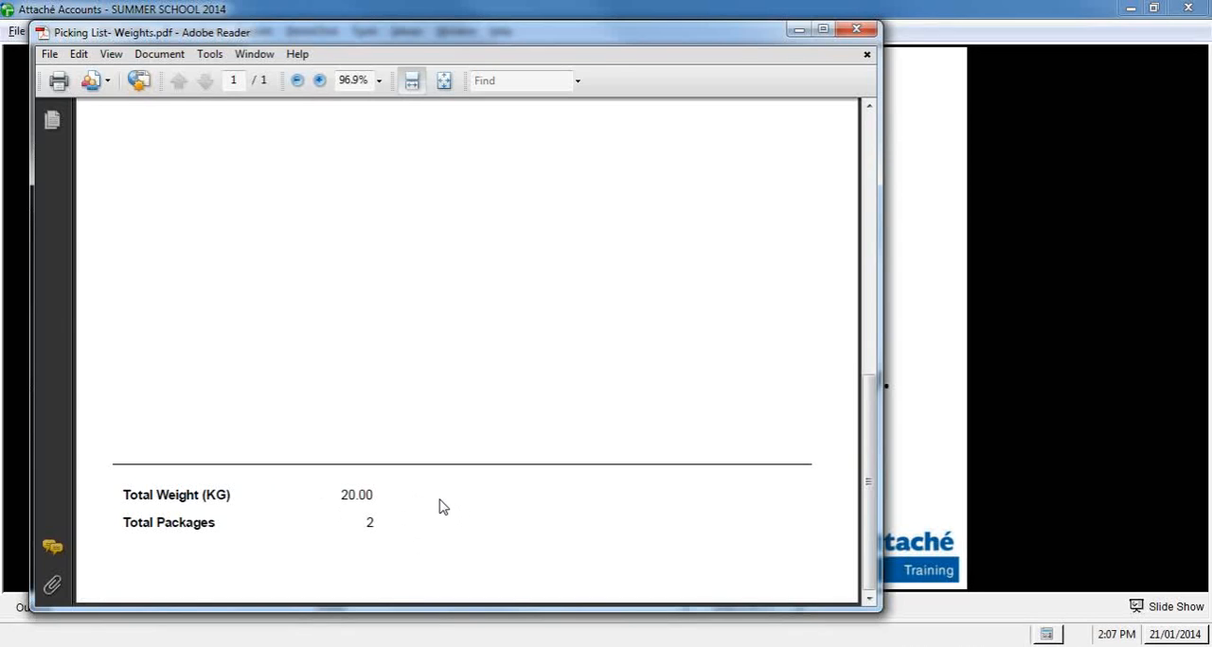
{"action": "left_click", "coordinate": [853, 34]}
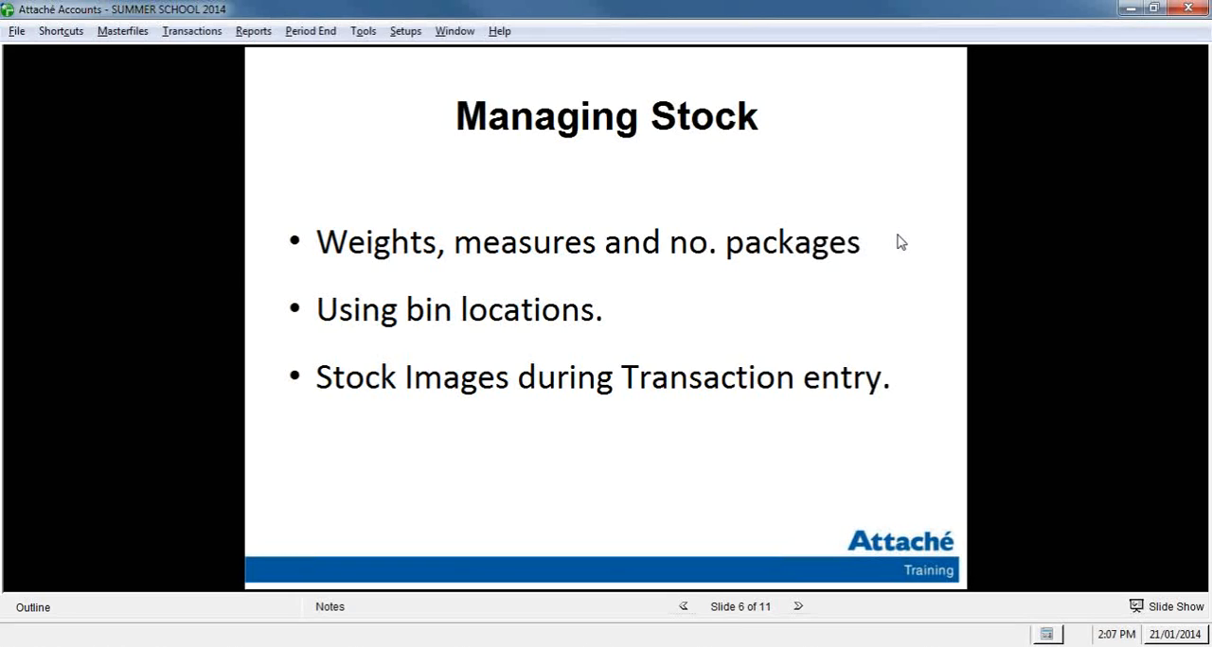
{"action": "right_click", "coordinate": [898, 236]}
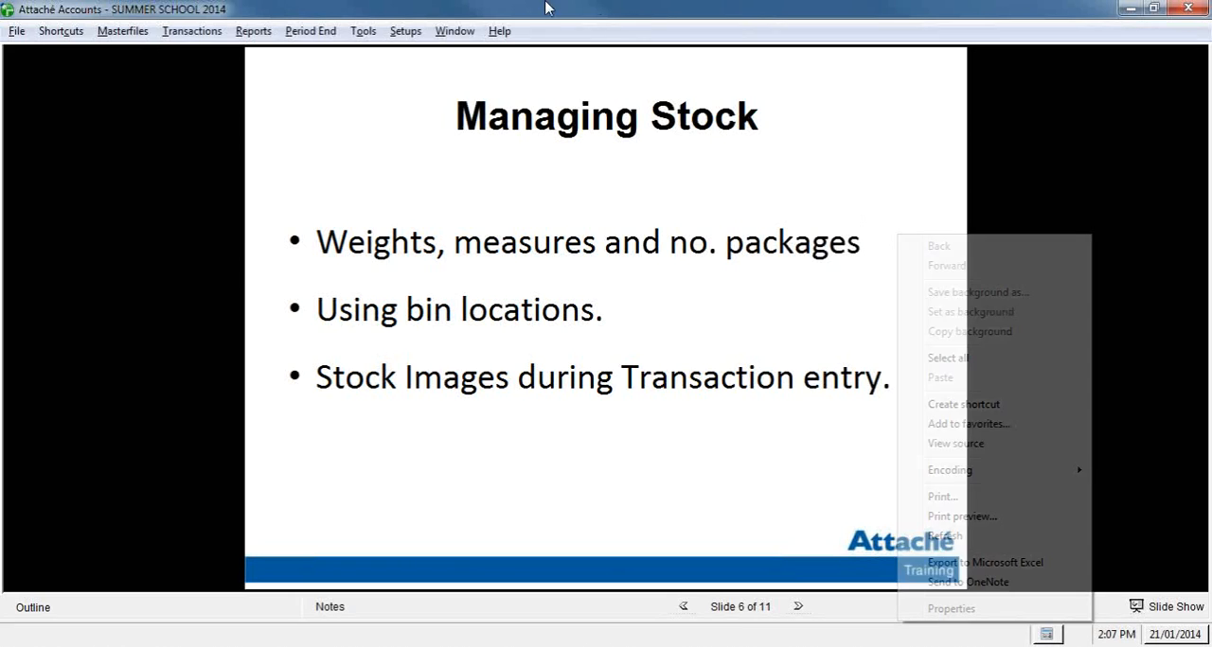
Step: Open the product enquiry and display the record for product AMP
{"action": "left_click", "coordinate": [123, 31]}
{"action": "mouse_move", "coordinate": [189, 72]}
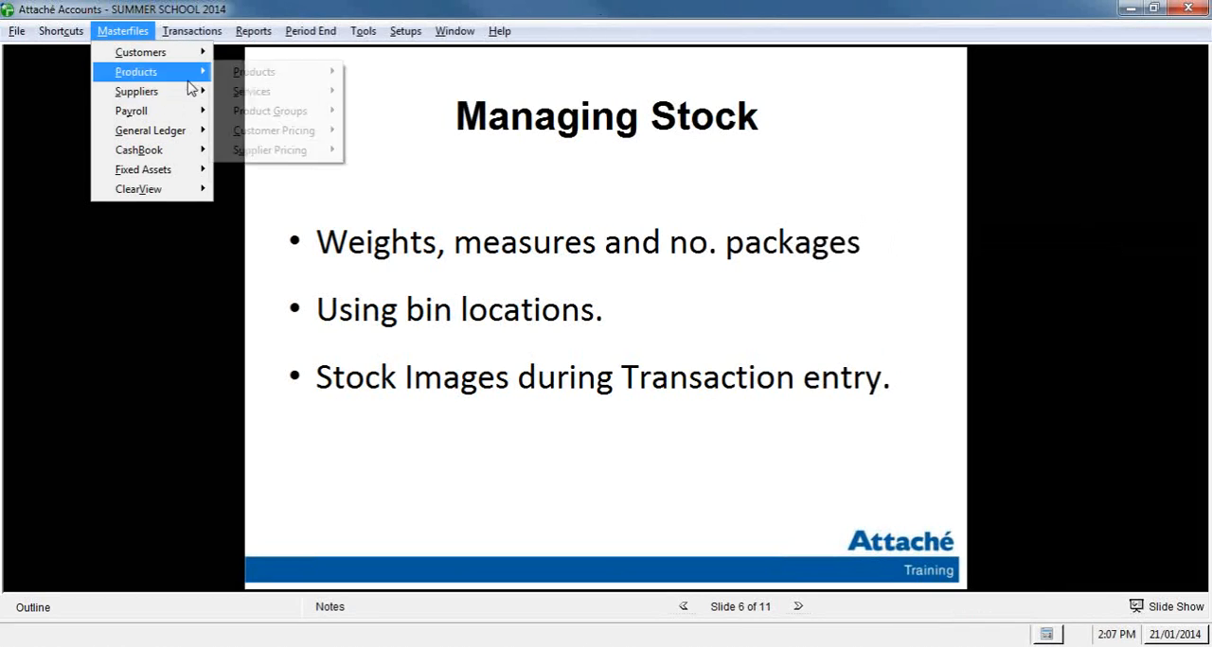
{"action": "mouse_move", "coordinate": [257, 72]}
{"action": "left_click", "coordinate": [388, 76]}
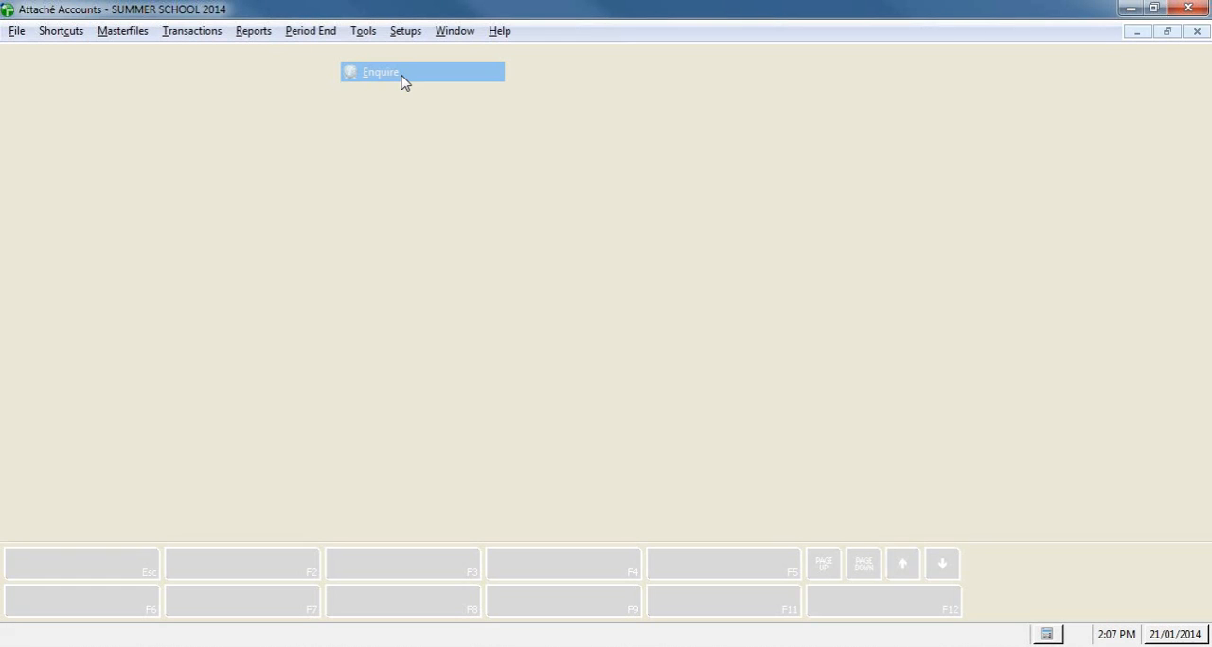
{"action": "type", "text": "AMP"}
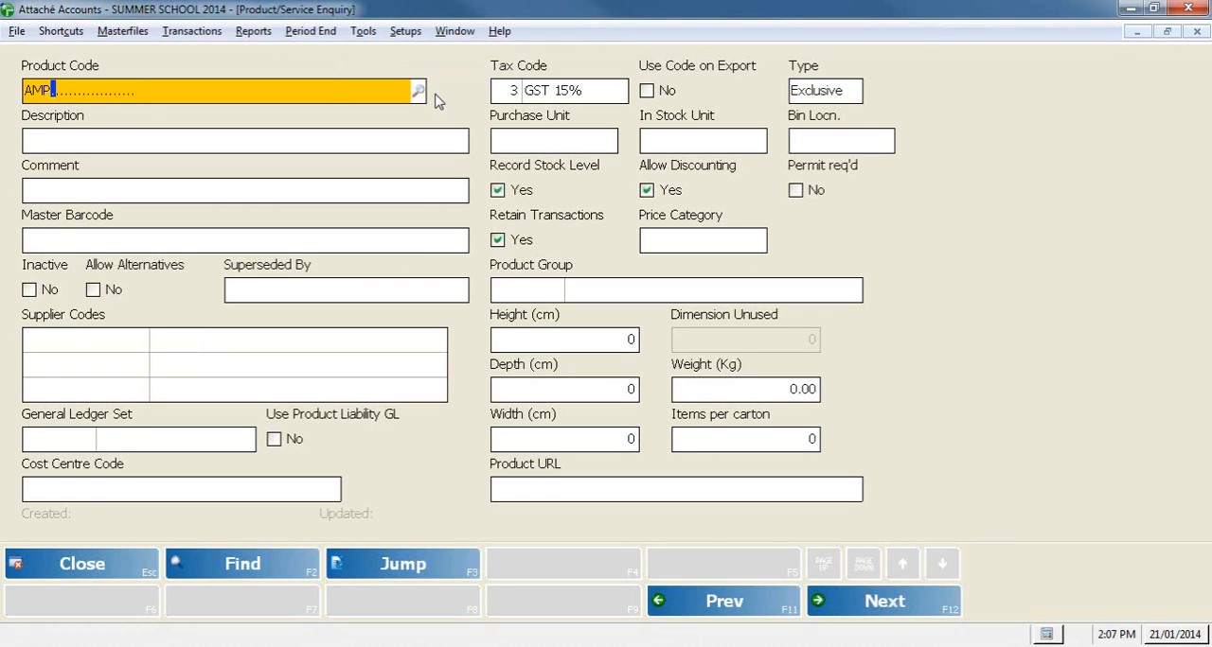
{"action": "key", "text": "Return"}
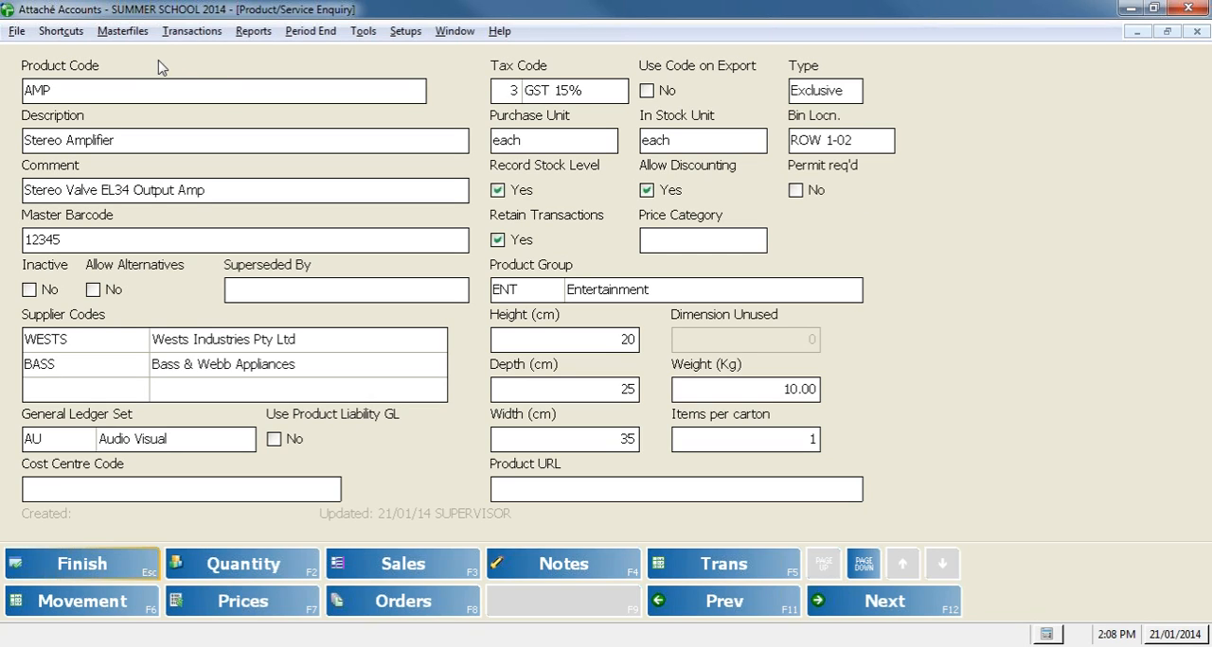
Step: Open the alternative bin maintenance for product AMP and check the comment on its alternative bin
{"action": "left_click", "coordinate": [129, 39]}
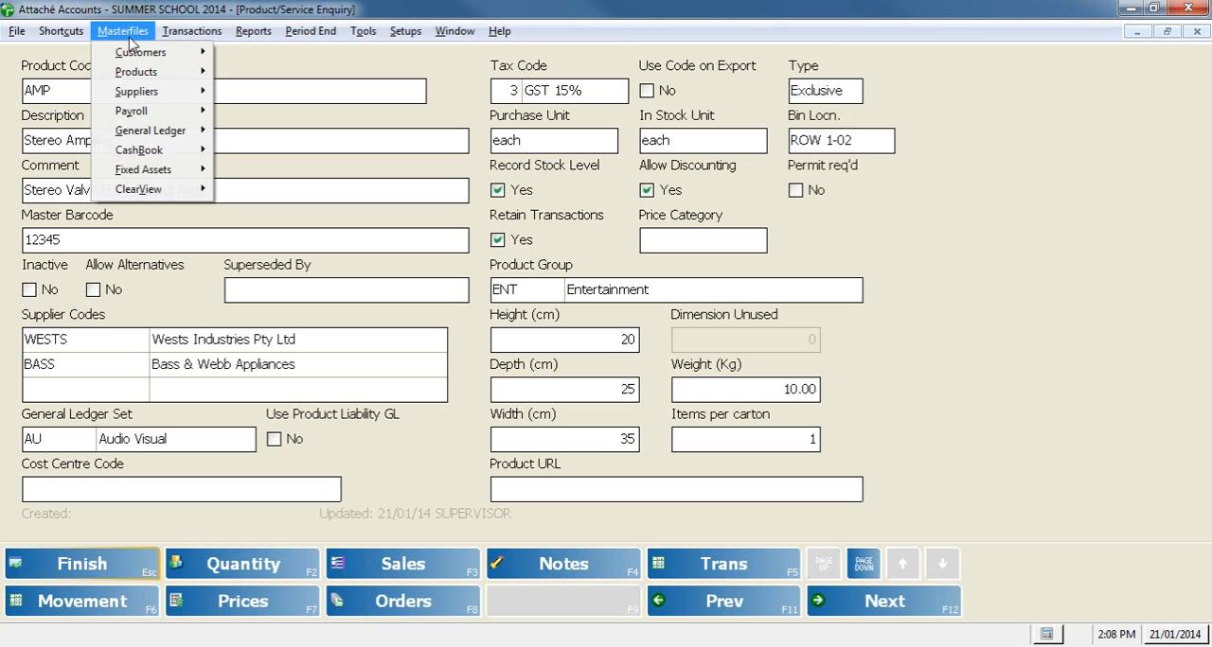
{"action": "mouse_move", "coordinate": [151, 72]}
{"action": "mouse_move", "coordinate": [294, 85]}
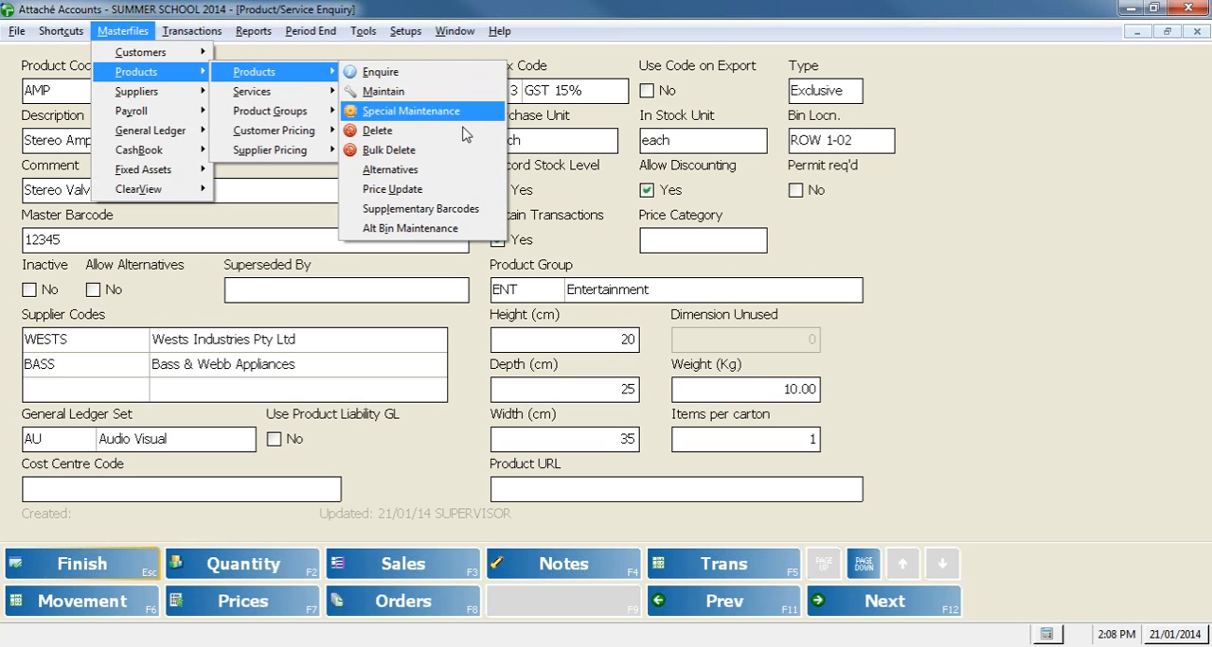
{"action": "left_click", "coordinate": [459, 233]}
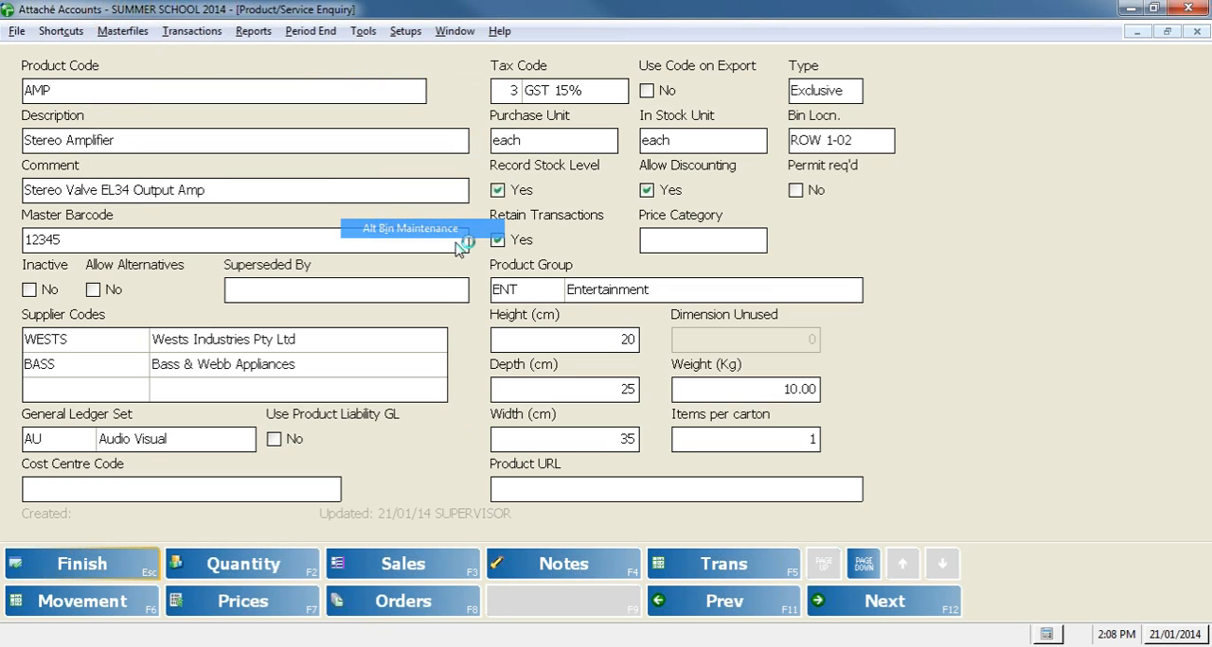
{"action": "type", "text": "AMP"}
{"action": "key", "text": "Return"}
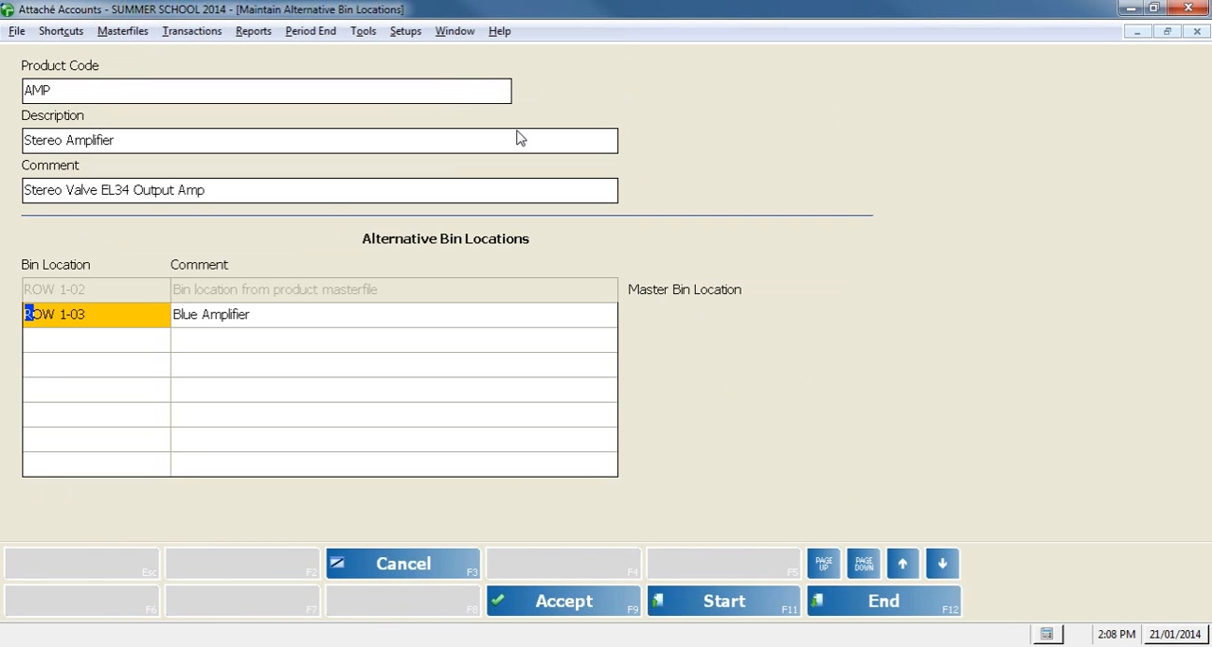
{"action": "left_click", "coordinate": [352, 315]}
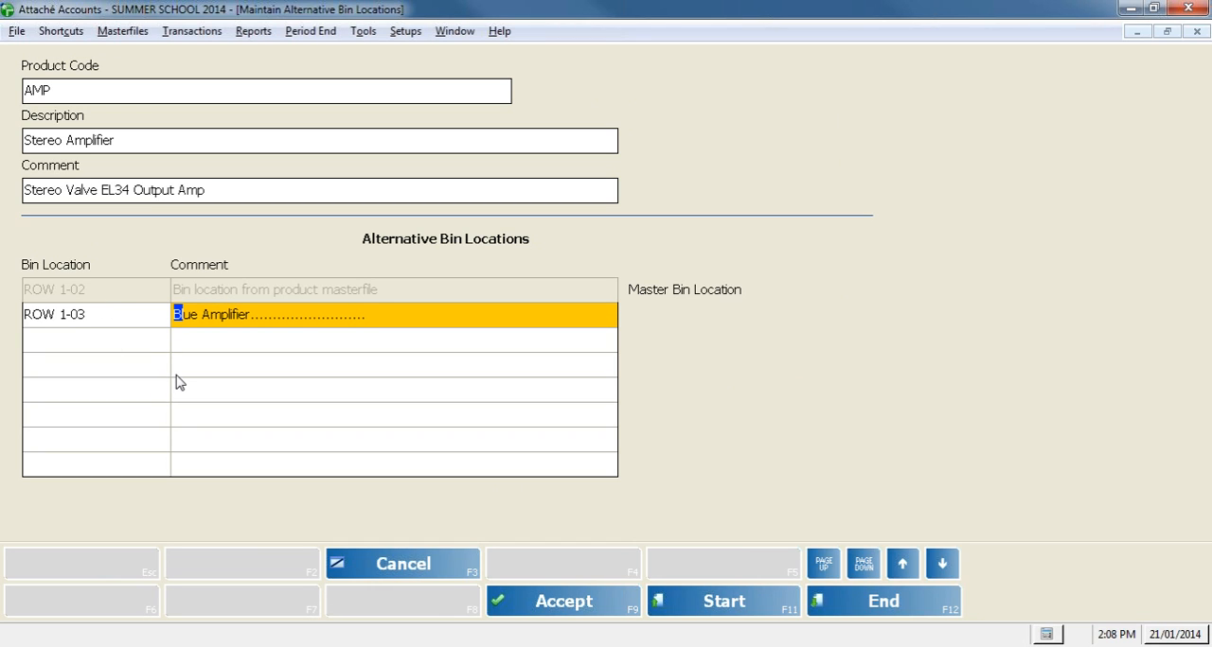
Step: Cancel the bin maintenance without changes and close both it and the AMP product enquiry
{"action": "left_click", "coordinate": [397, 576]}
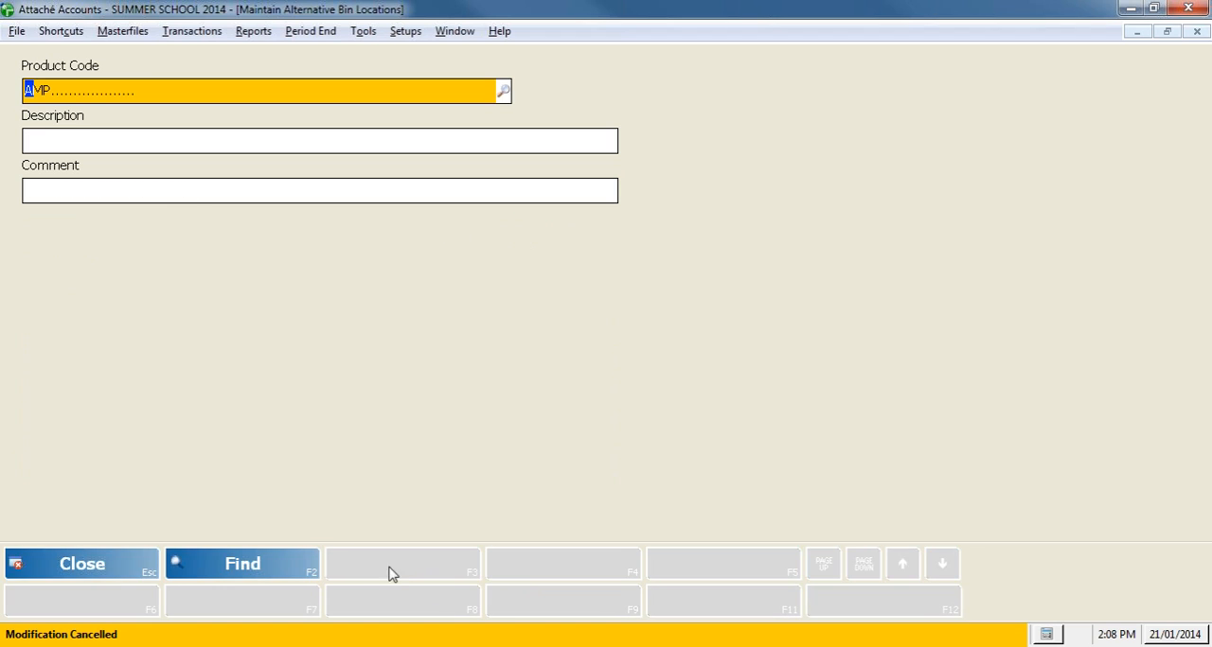
{"action": "left_click", "coordinate": [72, 568]}
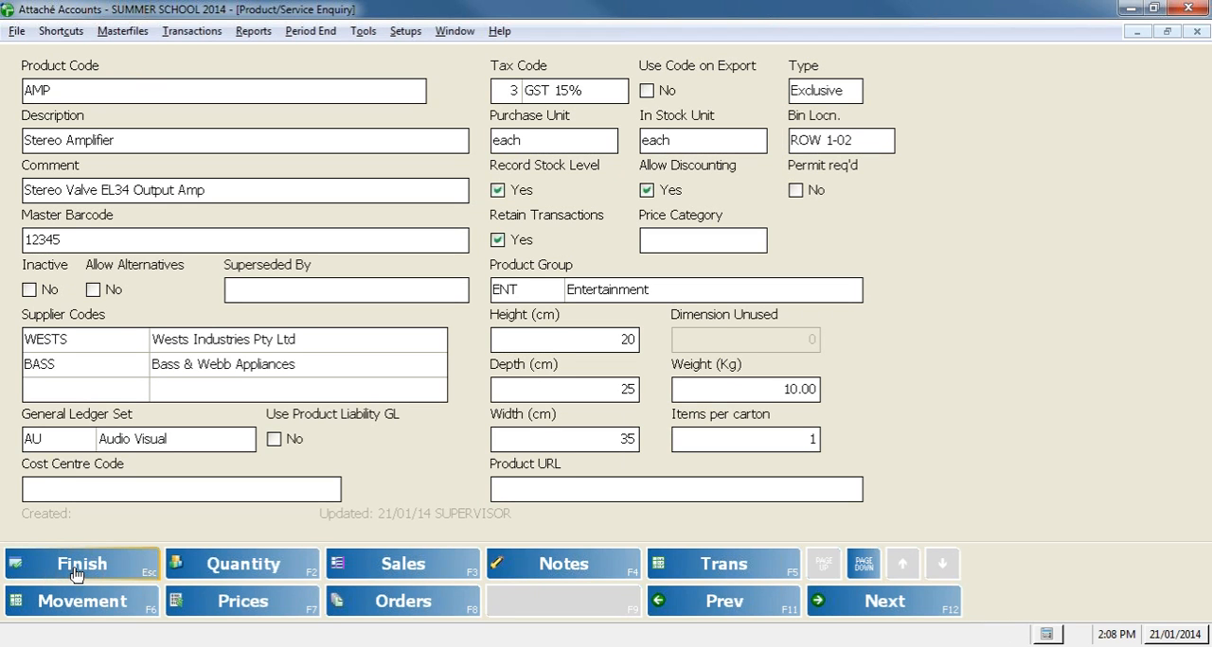
{"action": "left_click", "coordinate": [74, 568]}
{"action": "left_click", "coordinate": [61, 566]}
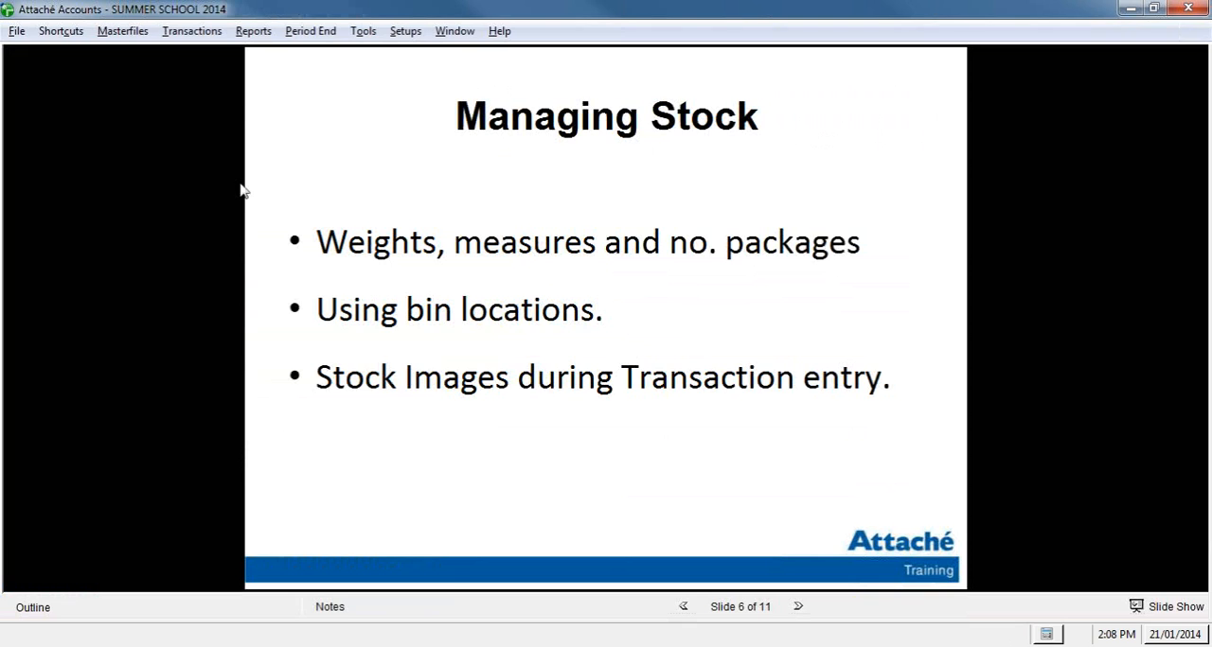
Step: Start a new customer order for customer DTR, keeping the default header details
{"action": "left_click", "coordinate": [197, 35]}
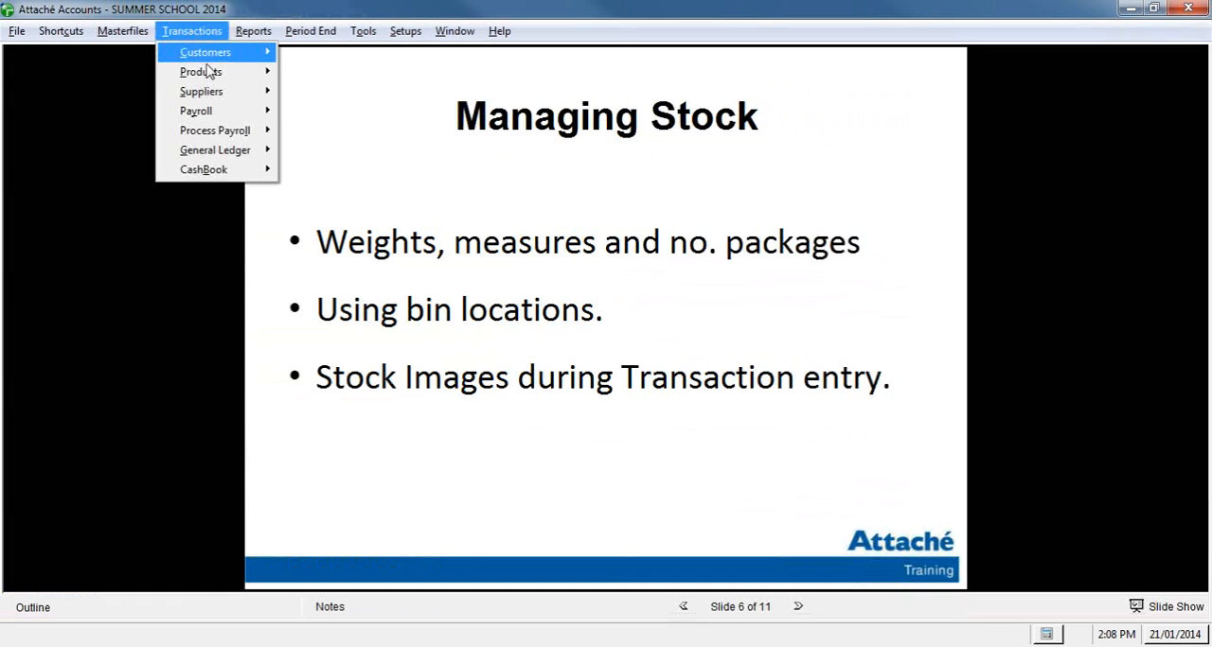
{"action": "mouse_move", "coordinate": [205, 52]}
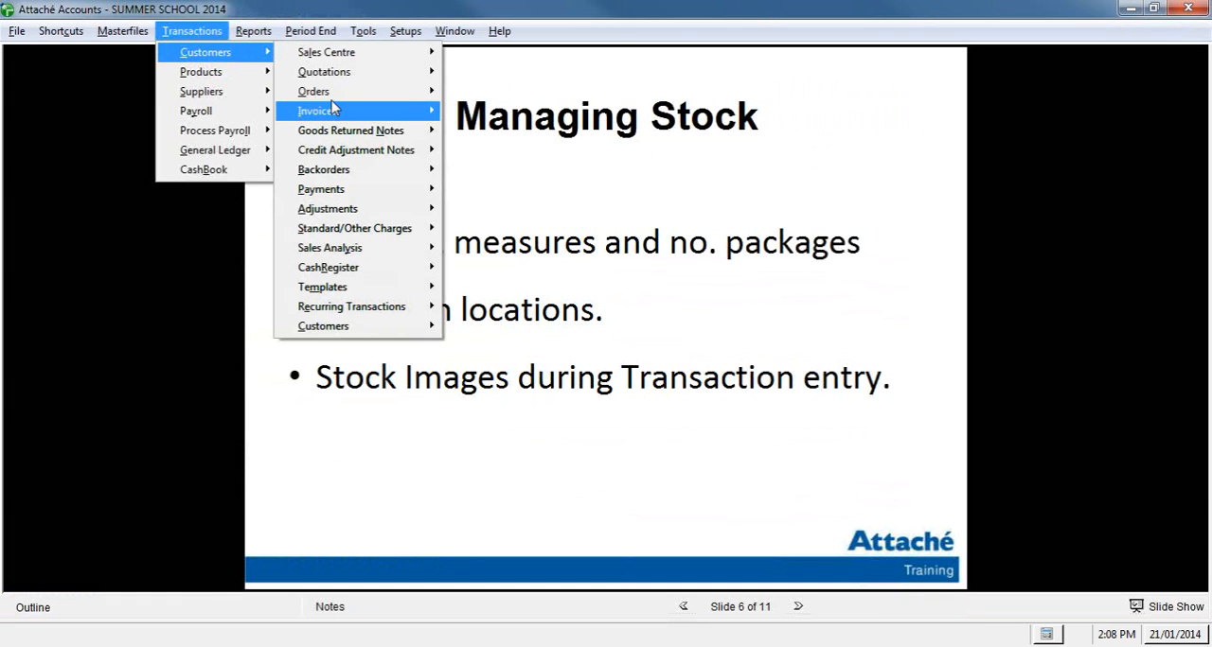
{"action": "mouse_move", "coordinate": [359, 90]}
{"action": "left_click", "coordinate": [515, 131]}
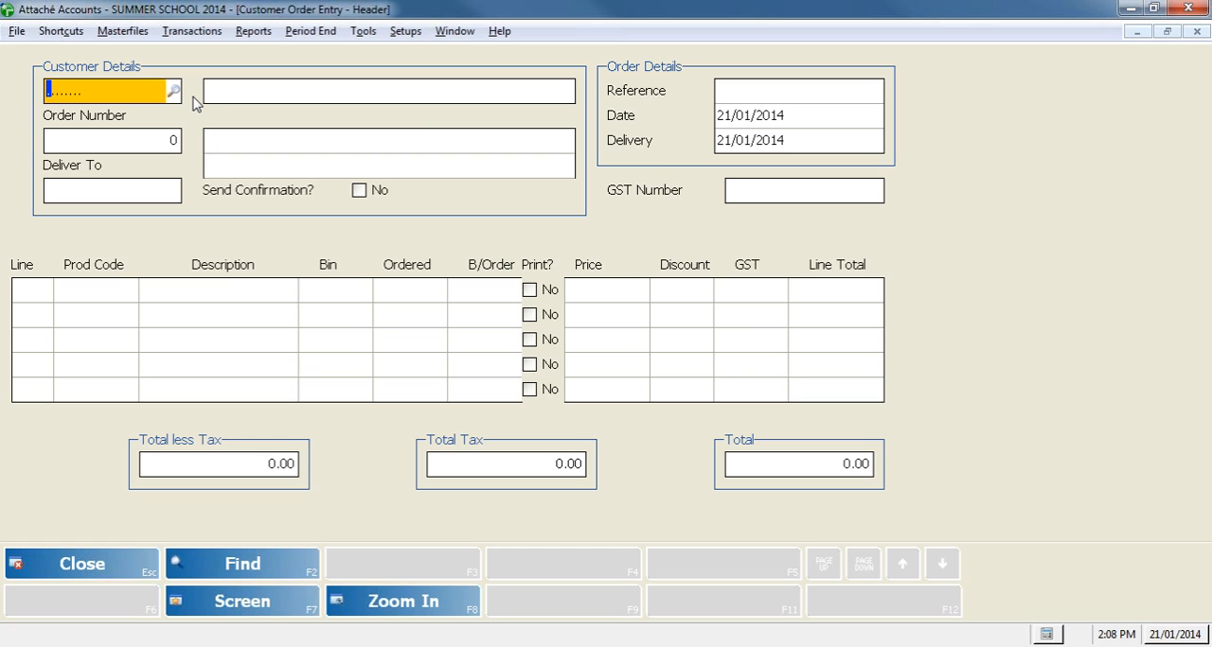
{"action": "type", "text": "DTR"}
{"action": "key", "text": "Return"}
Step: Enter product AMP with quantity 1 on the order and choose the Blue Amplifier bin, ROW 1-03, for the line
{"action": "key", "text": "Return"}
{"action": "key", "text": "Return"}
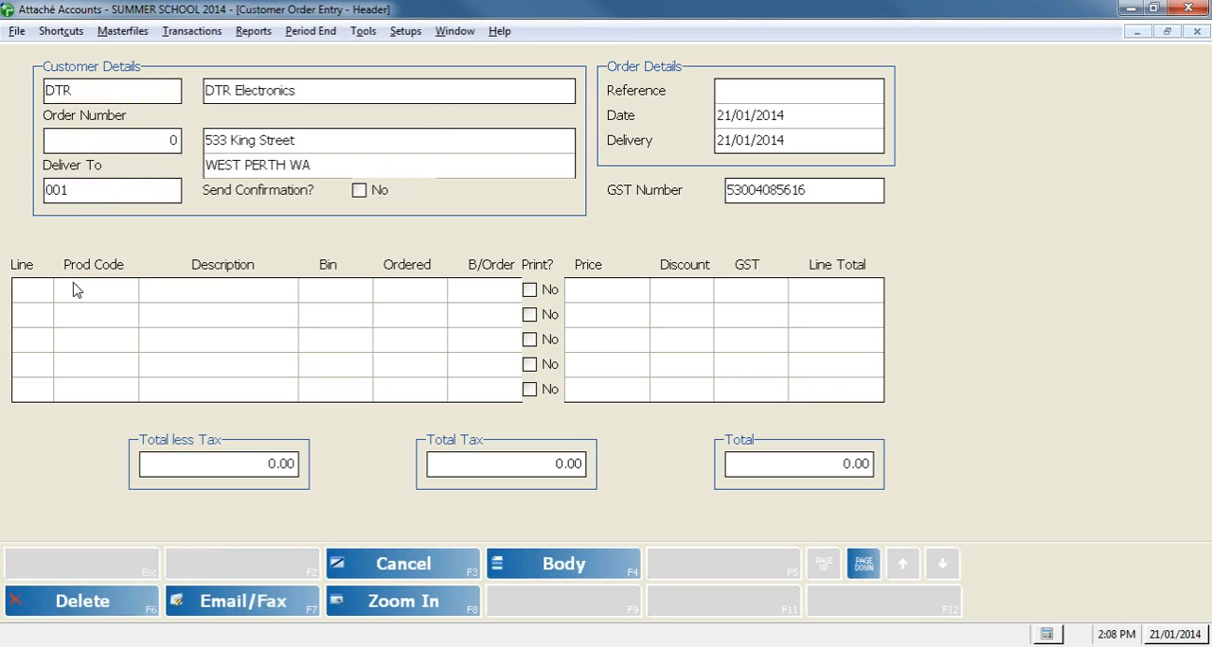
{"action": "key", "text": "Return"}
{"action": "type", "text": "AMP"}
{"action": "key", "text": "Return"}
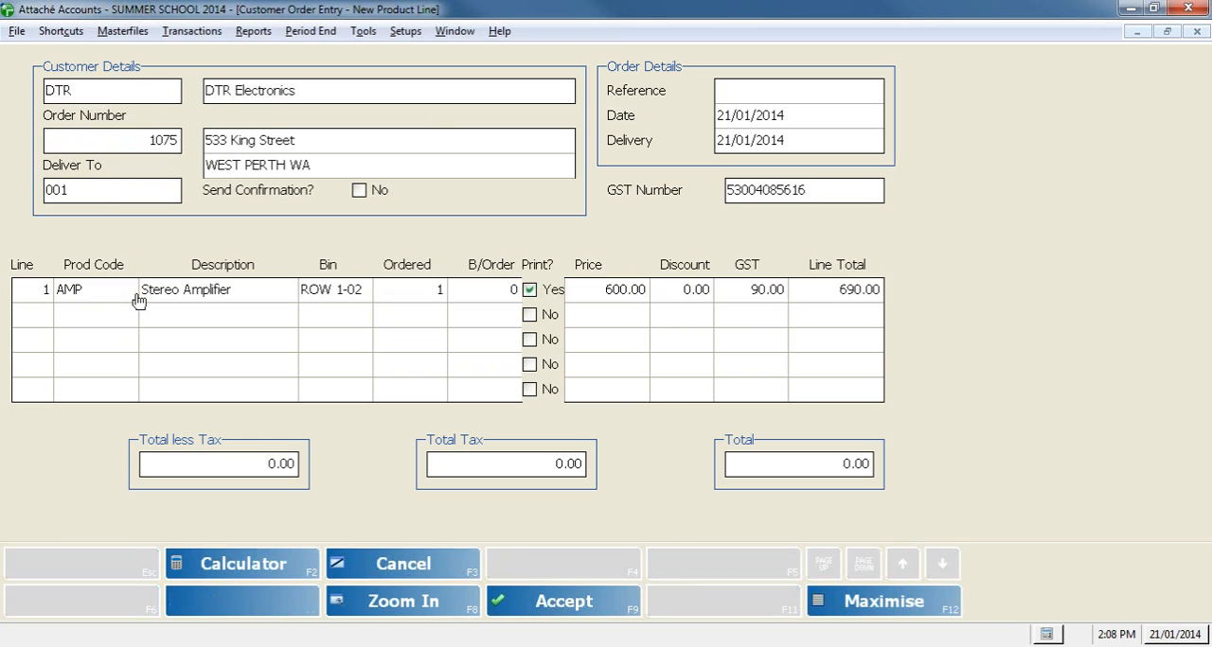
{"action": "left_click", "coordinate": [320, 289]}
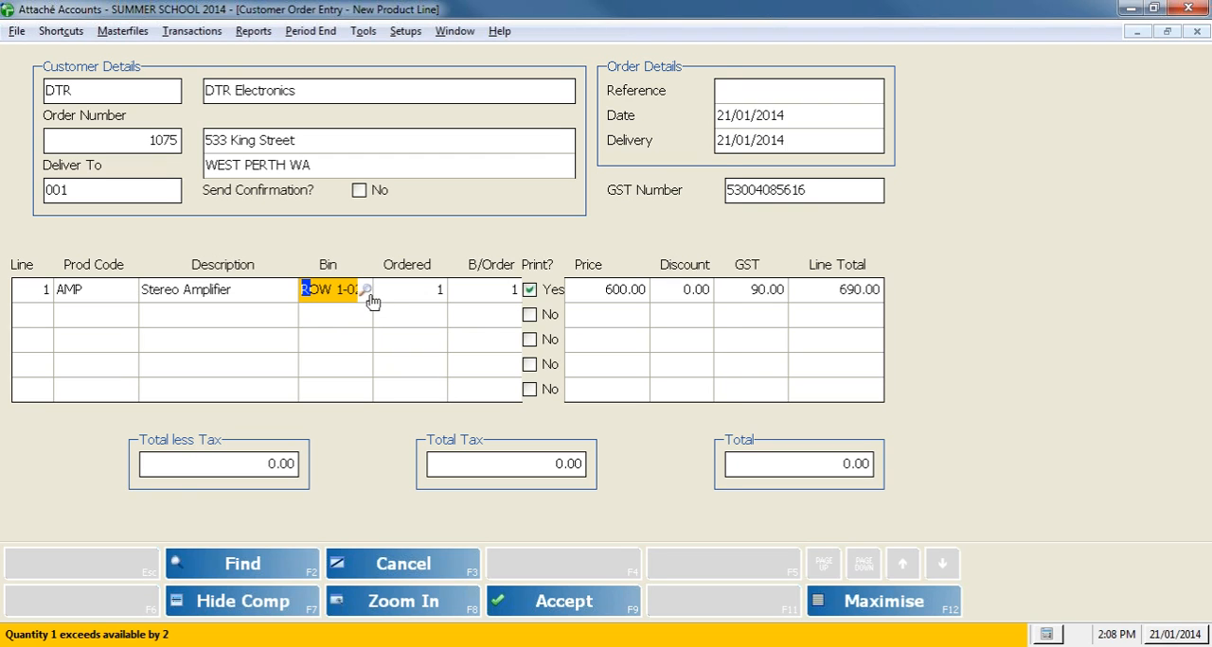
{"action": "left_click", "coordinate": [368, 292]}
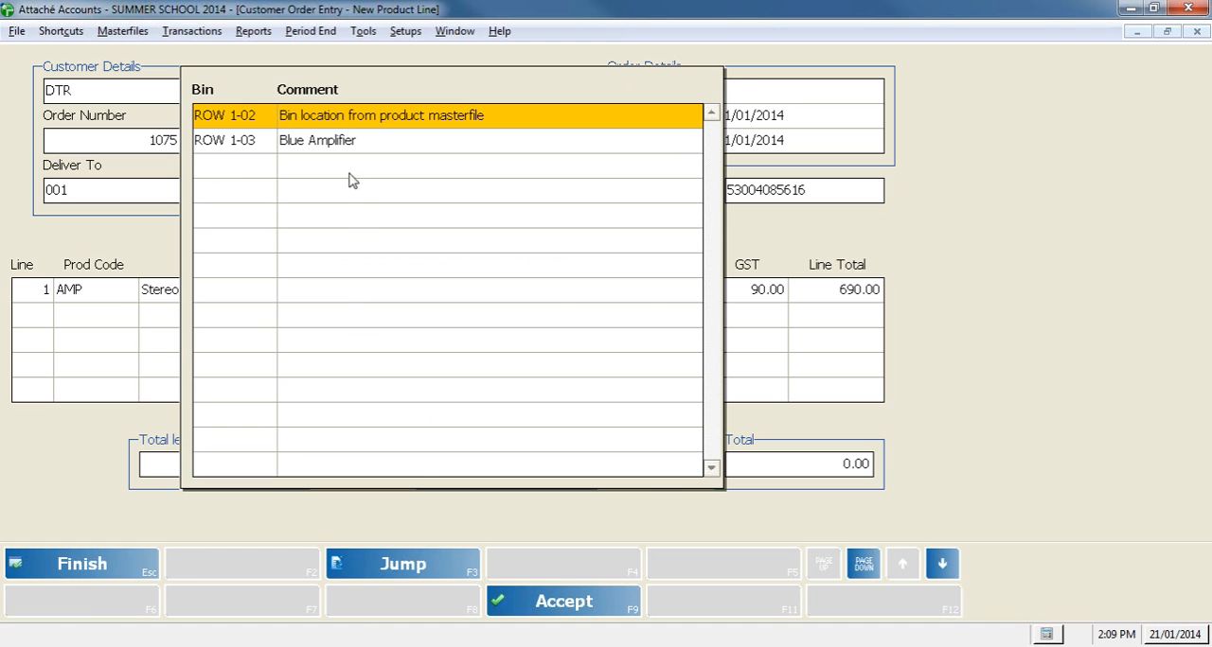
{"action": "double_click", "coordinate": [328, 144]}
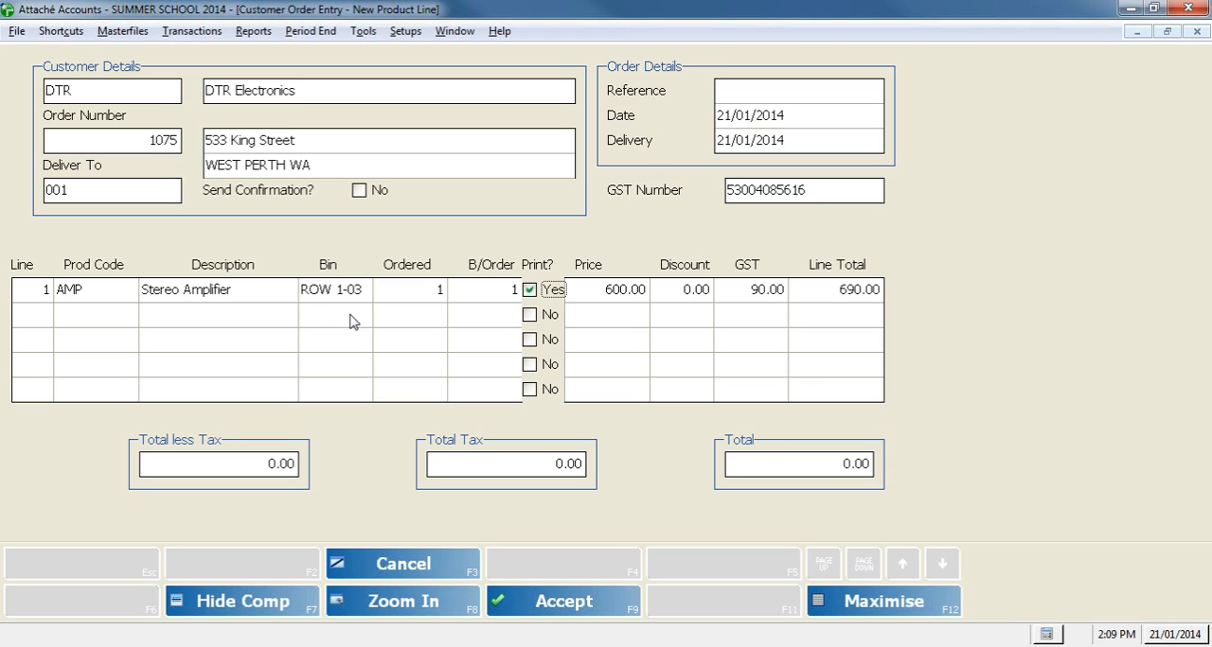
Step: Cancel the AMP line, finish the order body and accept the order without any product lines
{"action": "left_click", "coordinate": [468, 566]}
{"action": "left_click", "coordinate": [122, 573]}
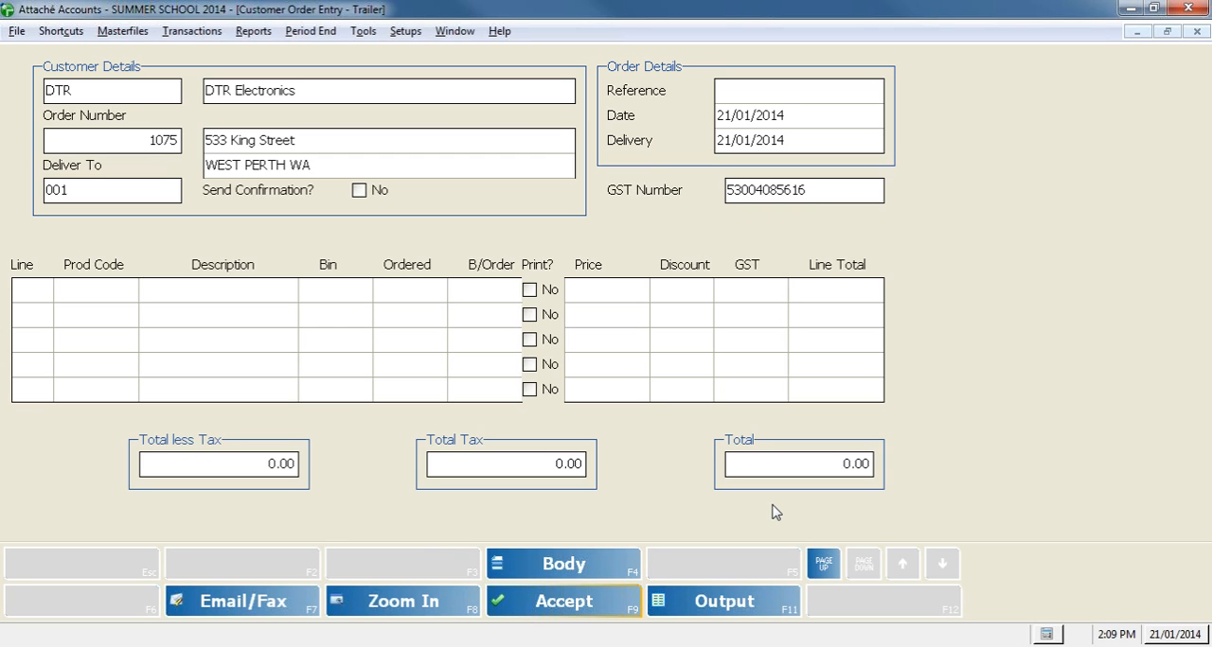
{"action": "left_click", "coordinate": [1196, 31]}
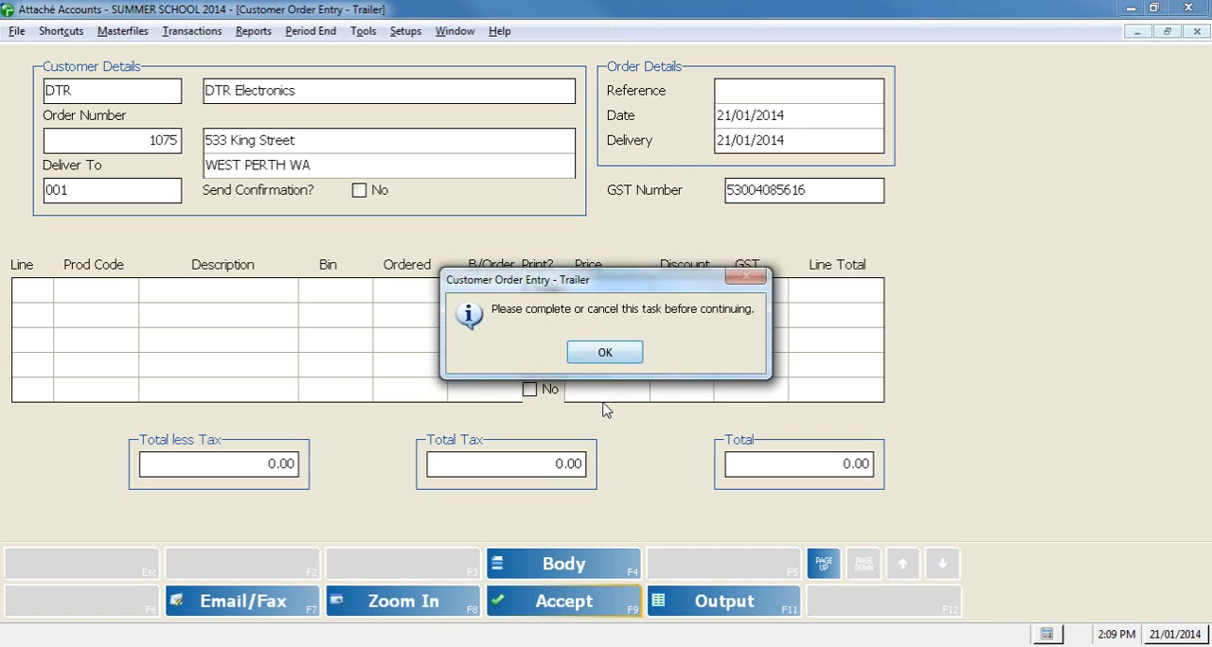
{"action": "left_click", "coordinate": [611, 353]}
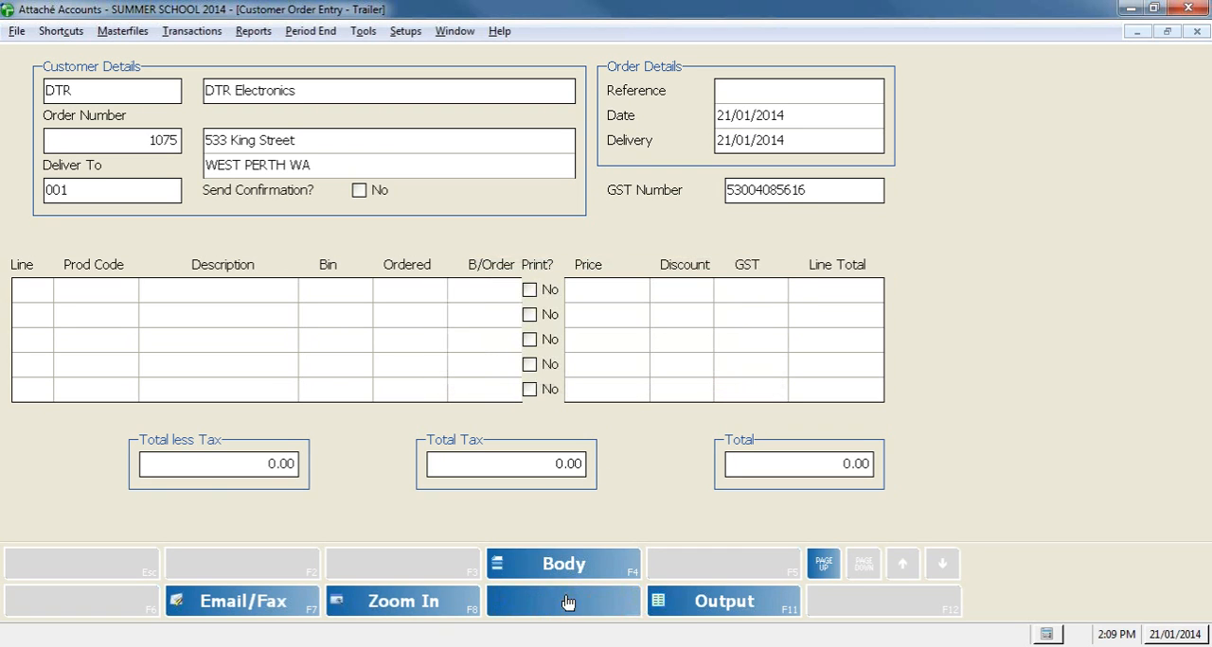
{"action": "left_click", "coordinate": [568, 603]}
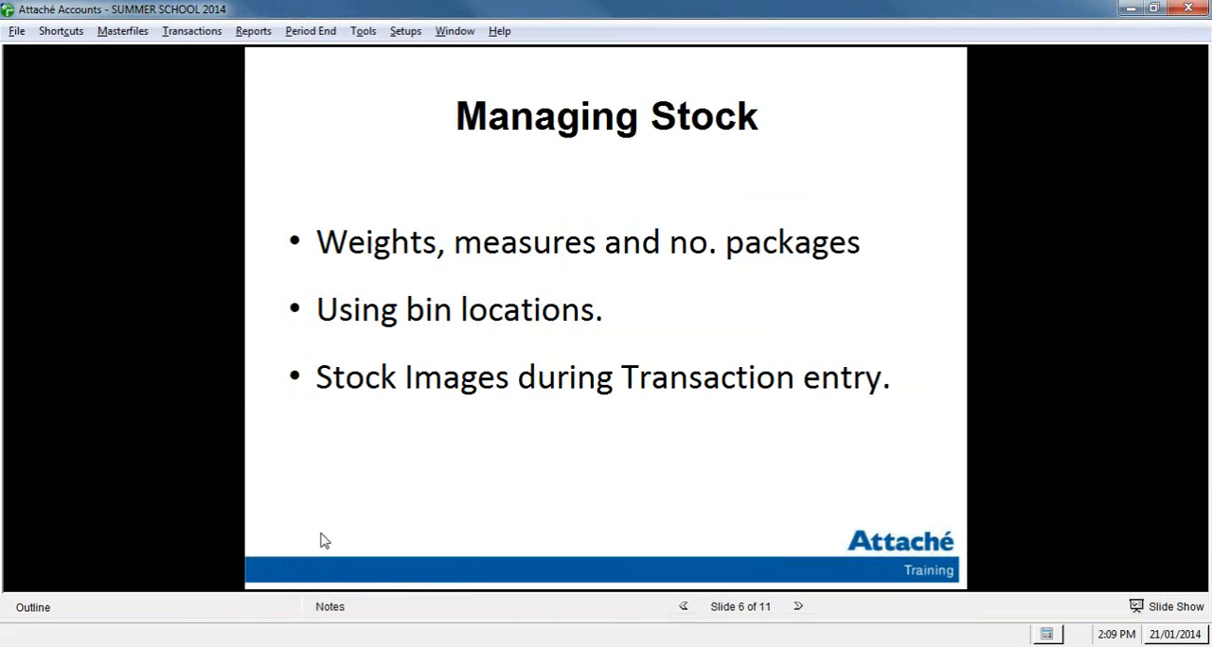
Step: Start another customer order for customer DTR and proceed to its first product line
{"action": "left_click", "coordinate": [191, 30]}
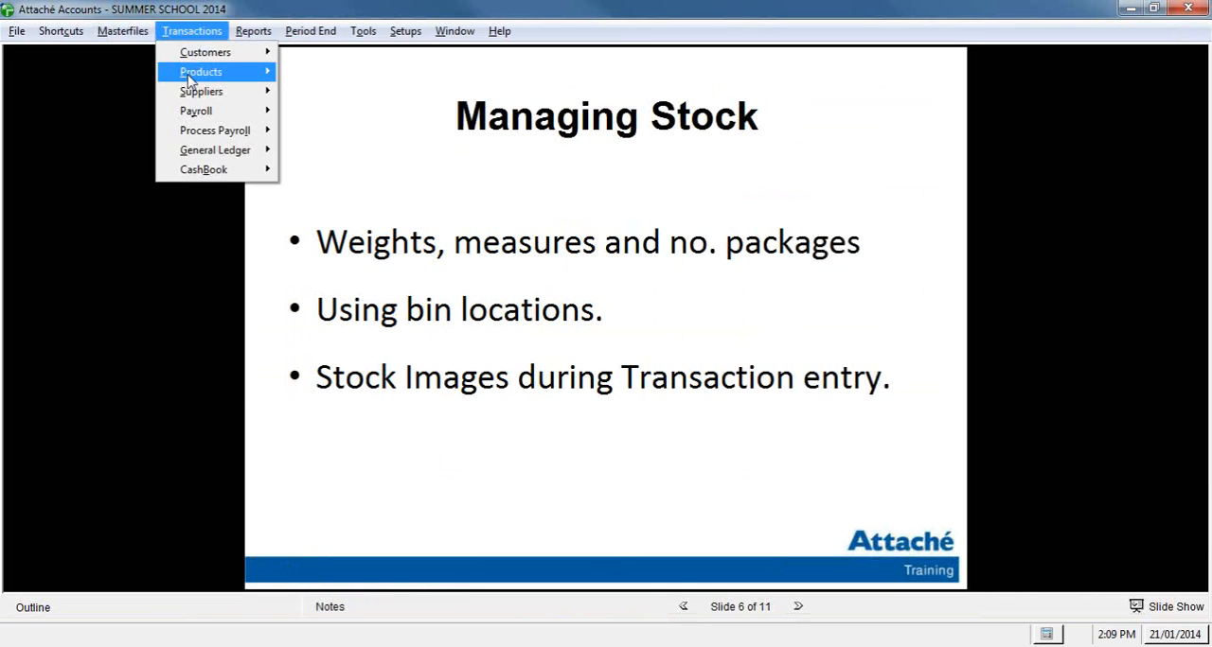
{"action": "mouse_move", "coordinate": [218, 52]}
{"action": "mouse_move", "coordinate": [376, 104]}
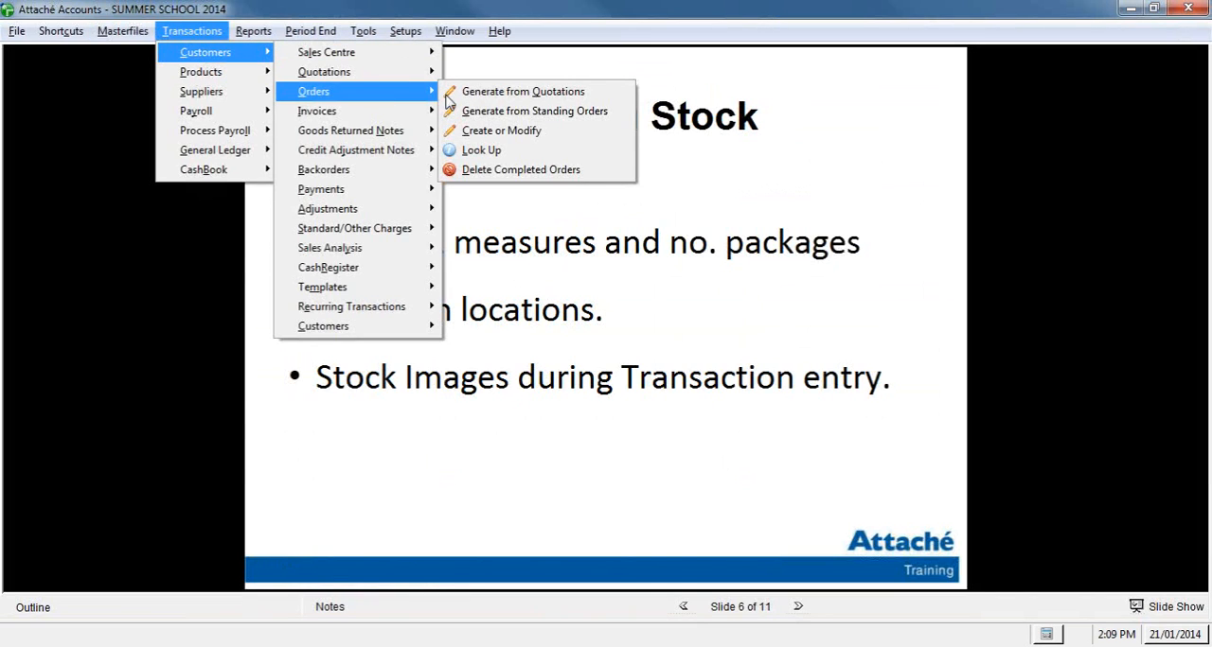
{"action": "left_click", "coordinate": [473, 130]}
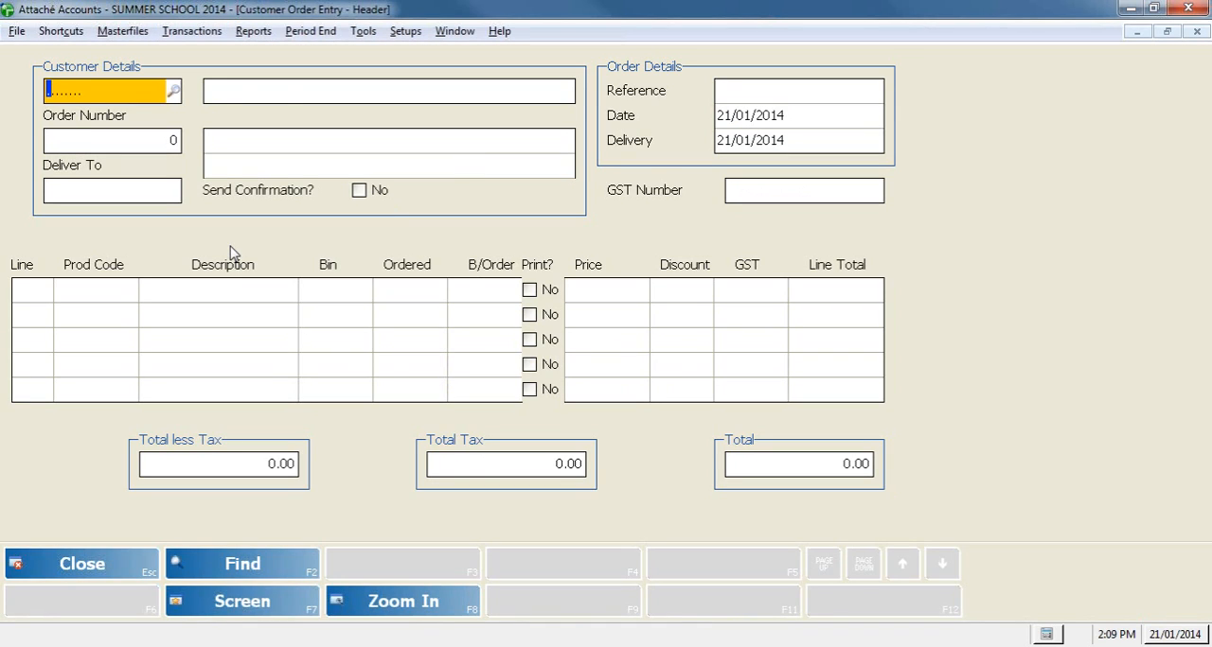
{"action": "type", "text": "DTR"}
{"action": "key", "text": "Return"}
{"action": "key", "text": "Return"}
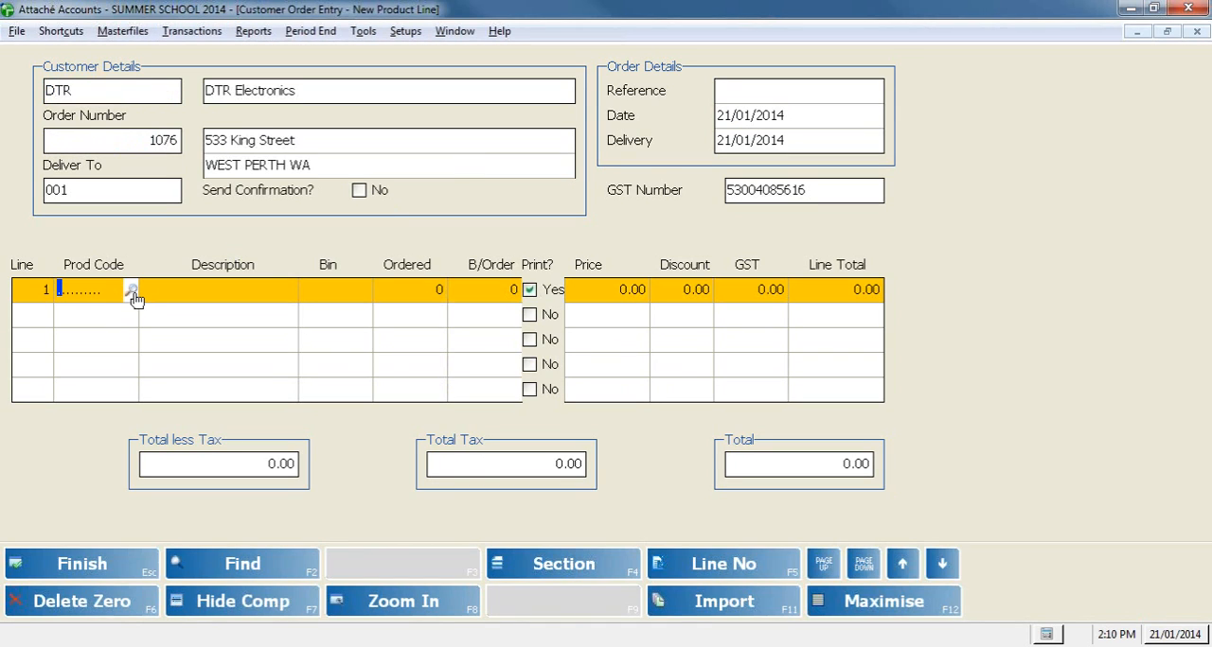
Step: Look up products from the first order line, view the stock image for AMP, and return to the line without choosing a product
{"action": "left_click", "coordinate": [132, 294]}
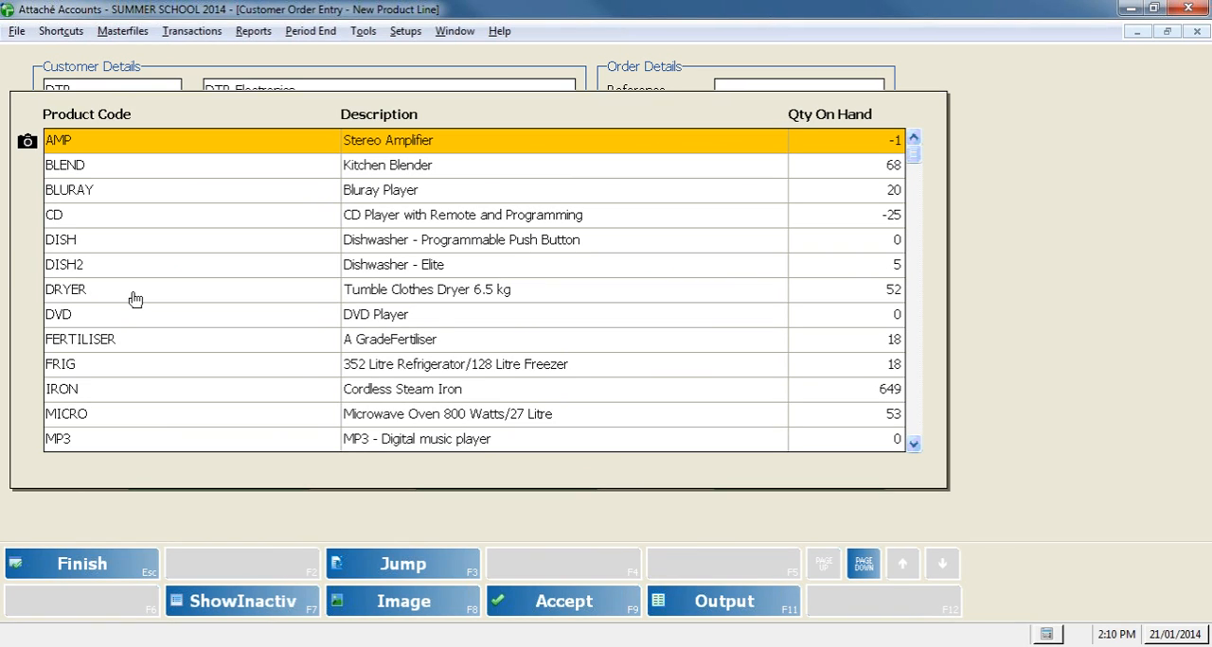
{"action": "left_click", "coordinate": [30, 150]}
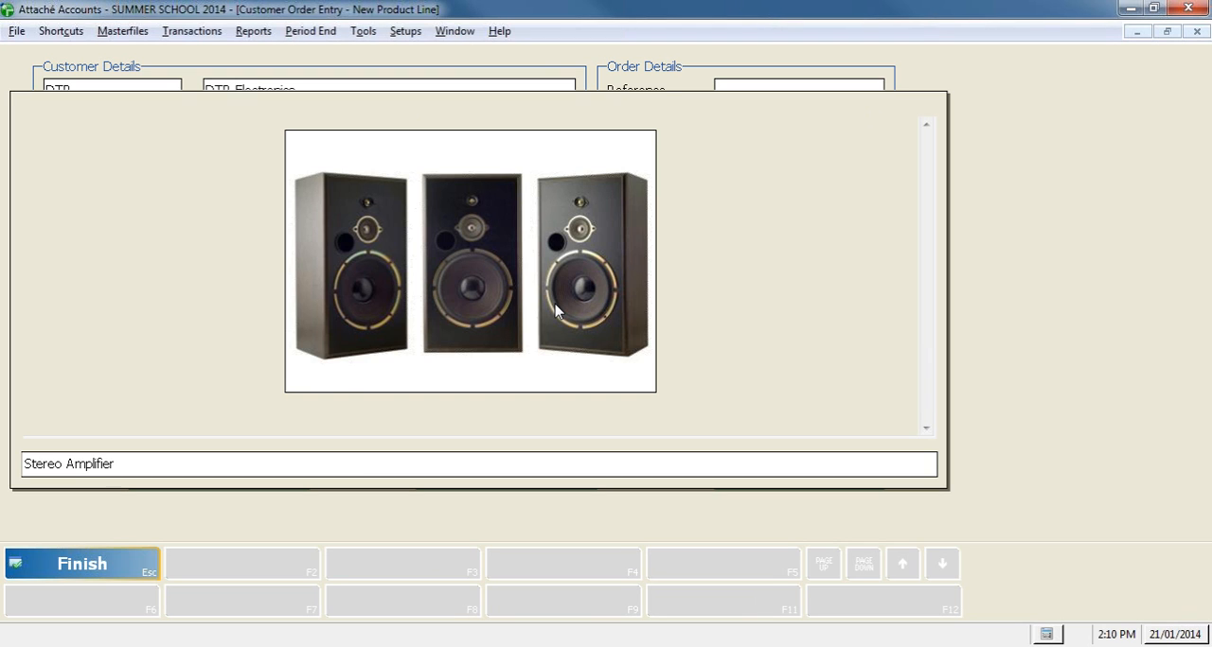
{"action": "key", "text": "Escape"}
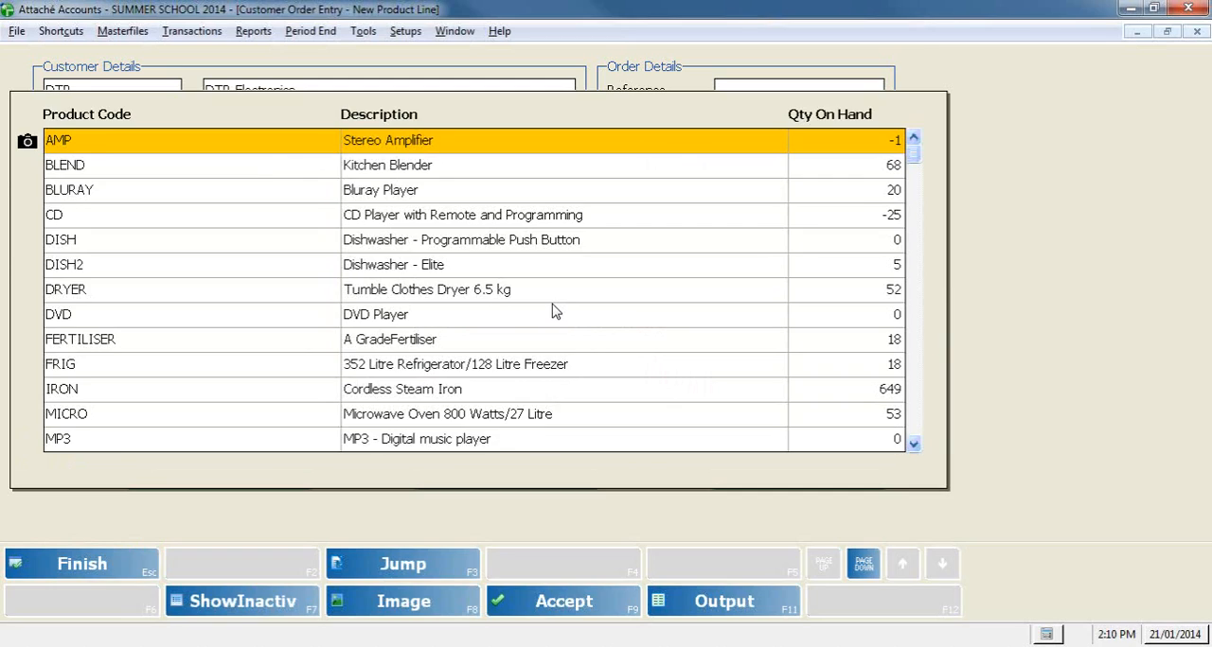
{"action": "key", "text": "Escape"}
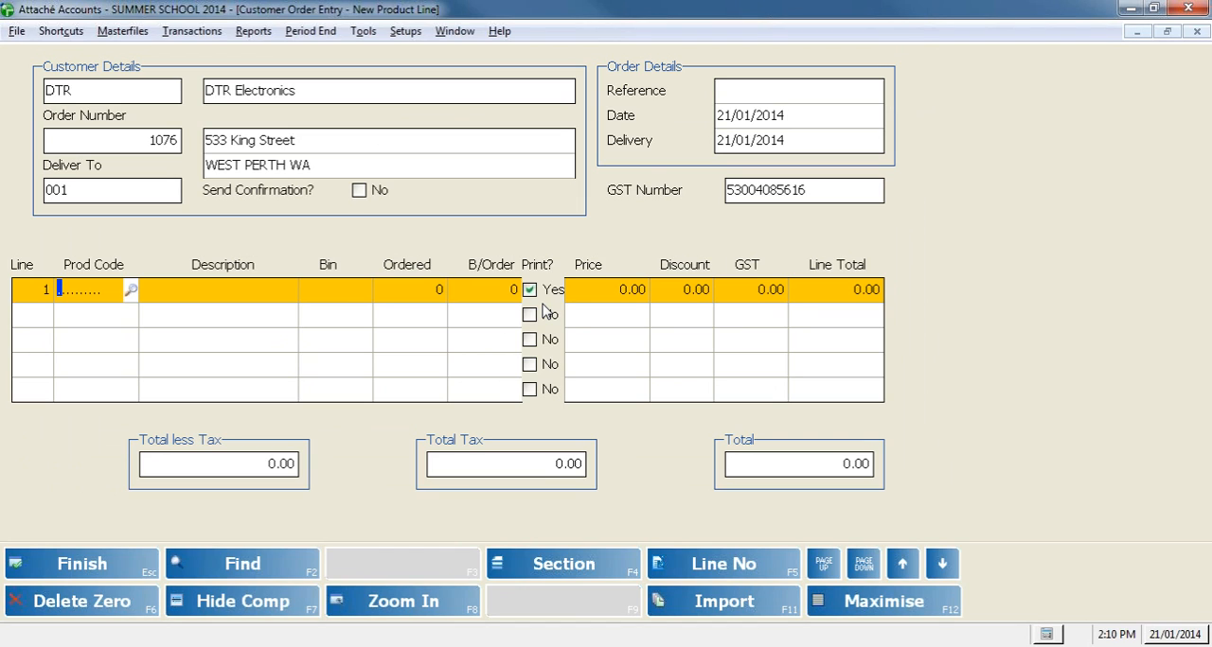
Step: Finish and accept the order without any product lines, and advance the training slides to Reducing Stock days
{"action": "left_click", "coordinate": [90, 560]}
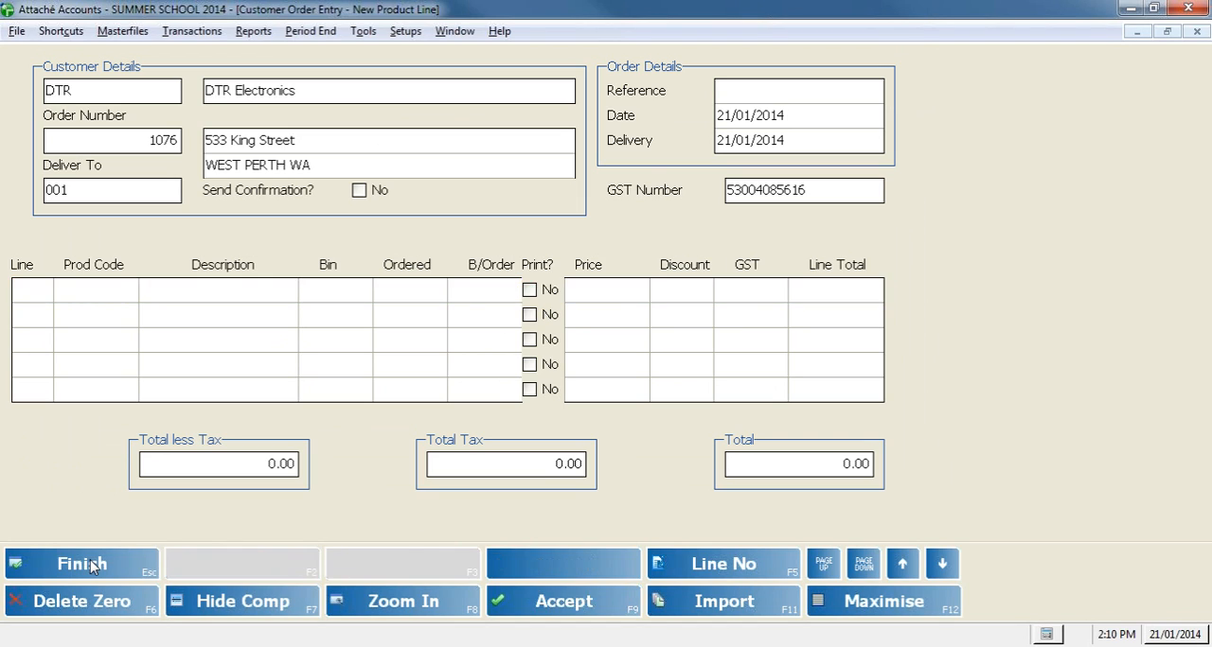
{"action": "left_click", "coordinate": [520, 602]}
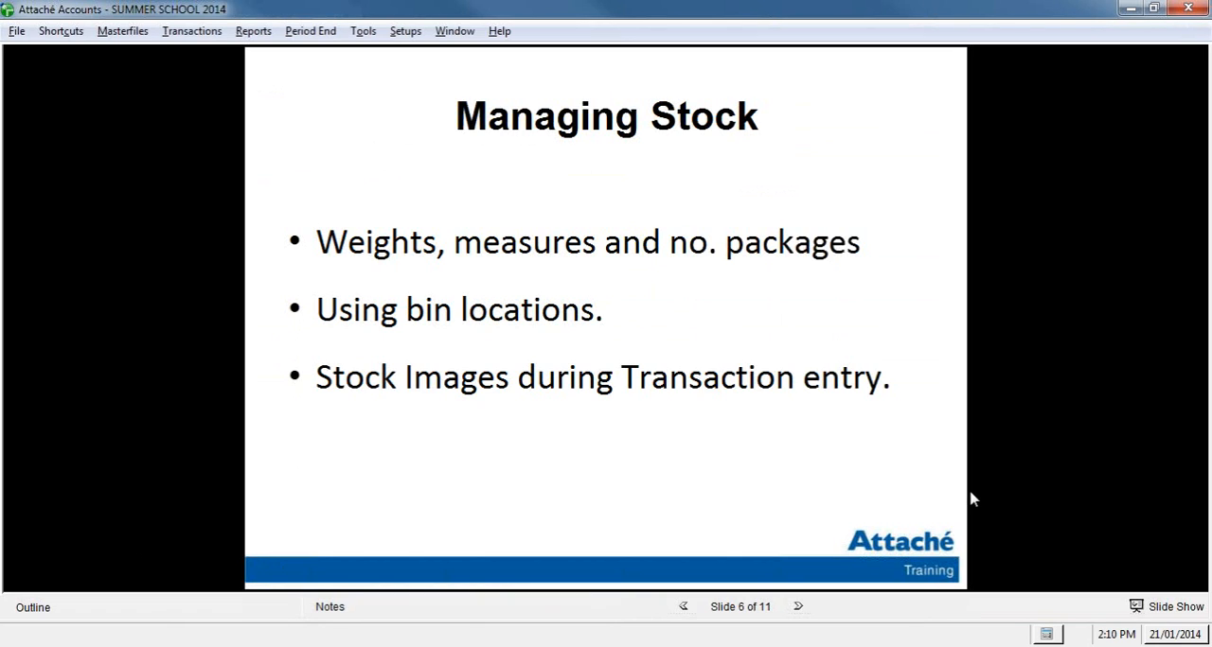
{"action": "left_click", "coordinate": [809, 606]}
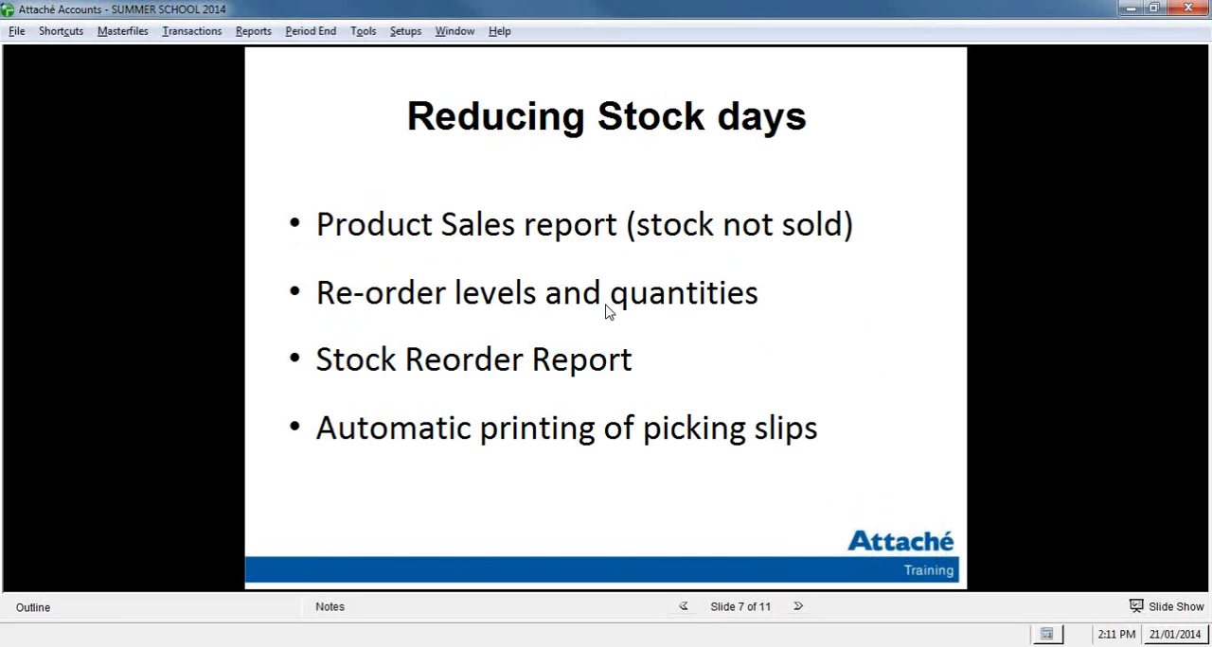
Step: Open the product Sales Values report and proceed to its report options page, keeping the default sequence and page selections
{"action": "left_click", "coordinate": [253, 31]}
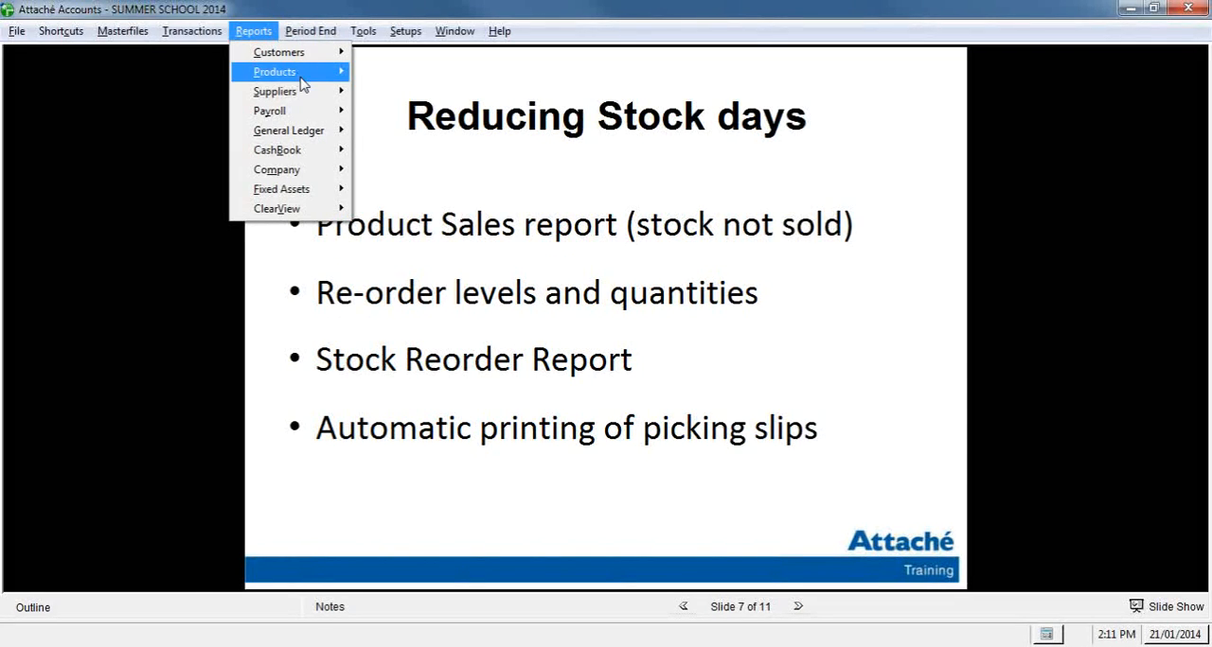
{"action": "mouse_move", "coordinate": [306, 84]}
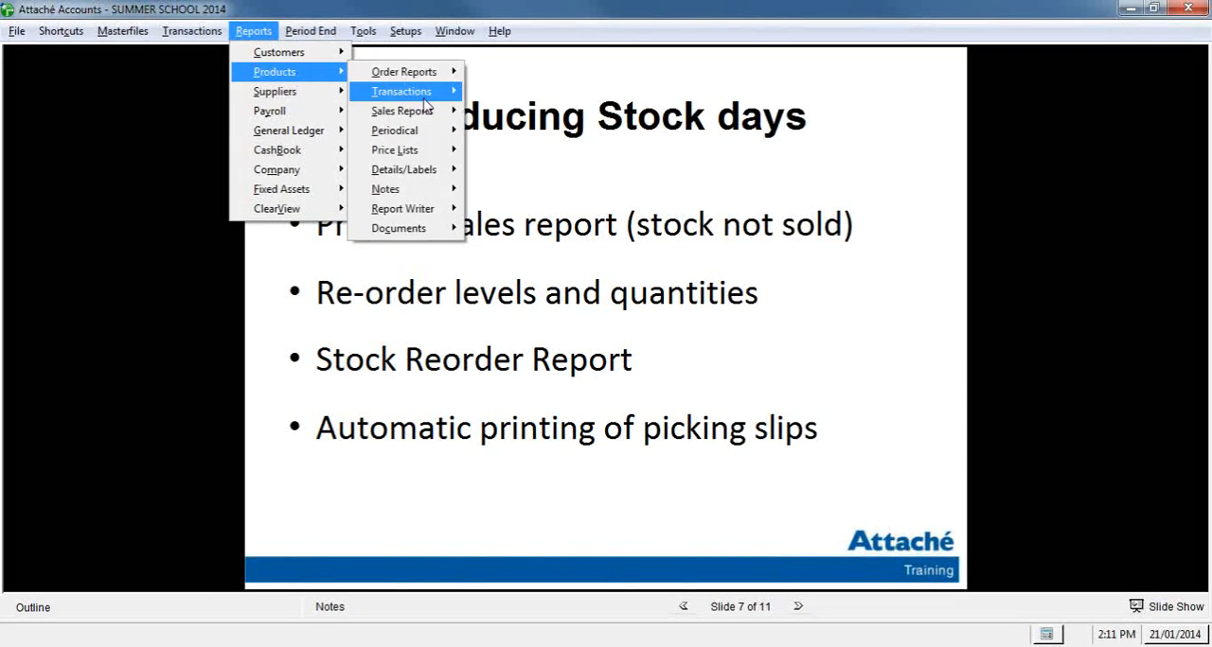
{"action": "mouse_move", "coordinate": [425, 116]}
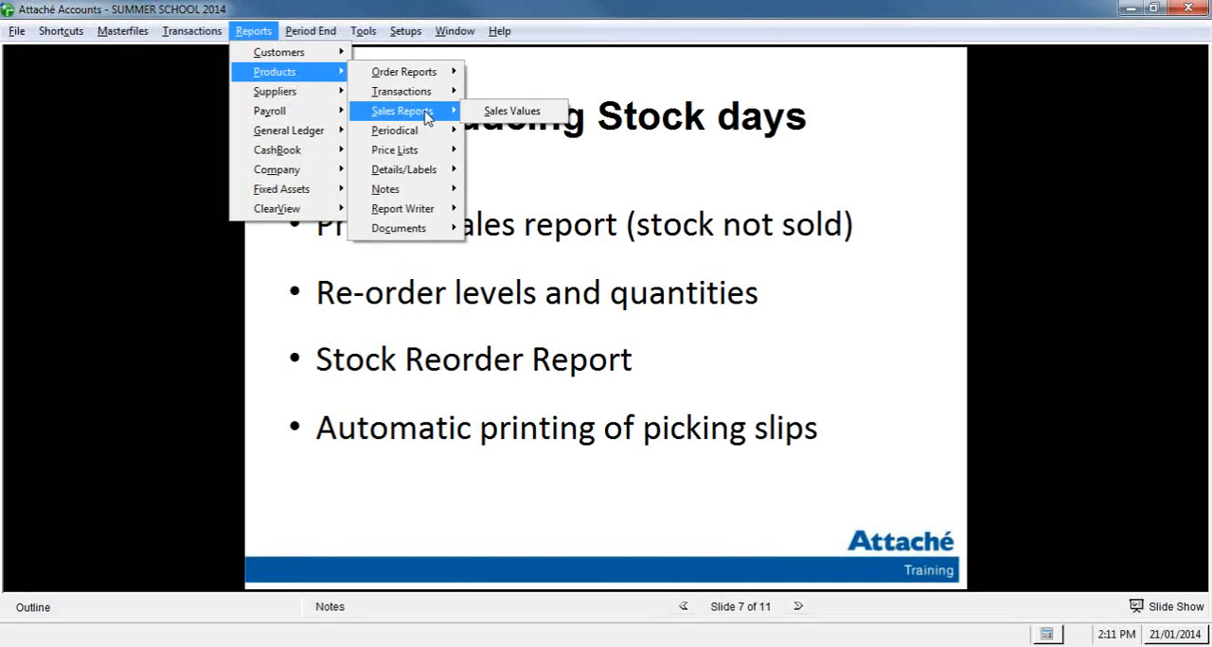
{"action": "left_click", "coordinate": [560, 122]}
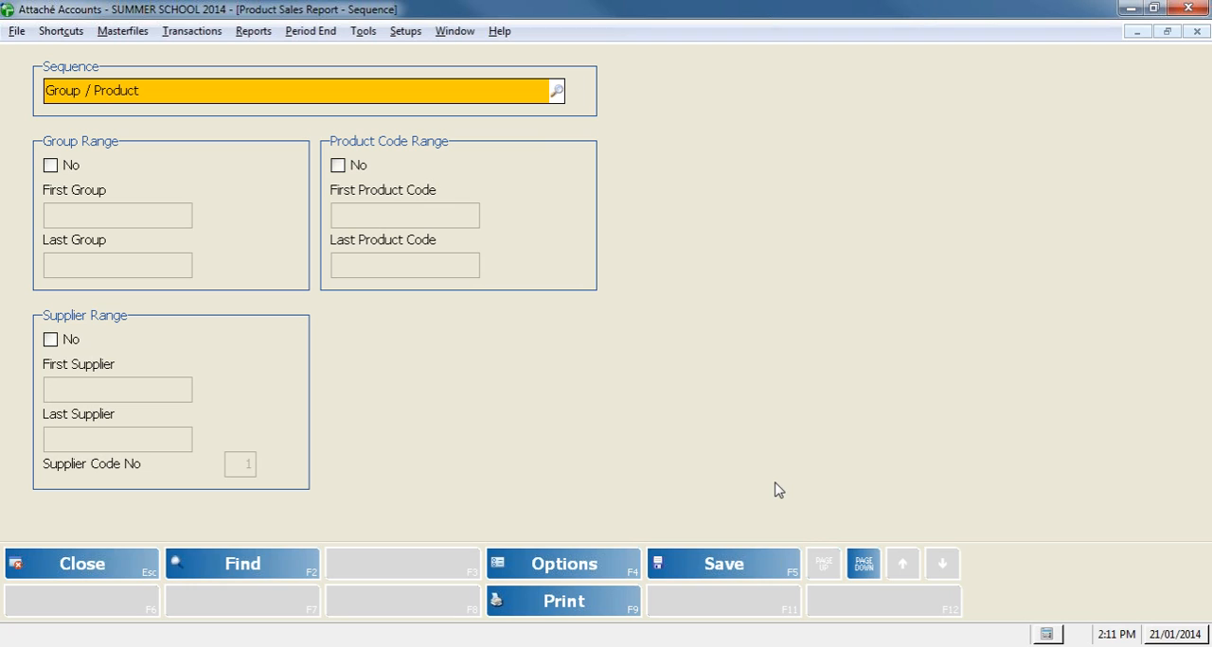
{"action": "left_click", "coordinate": [864, 577]}
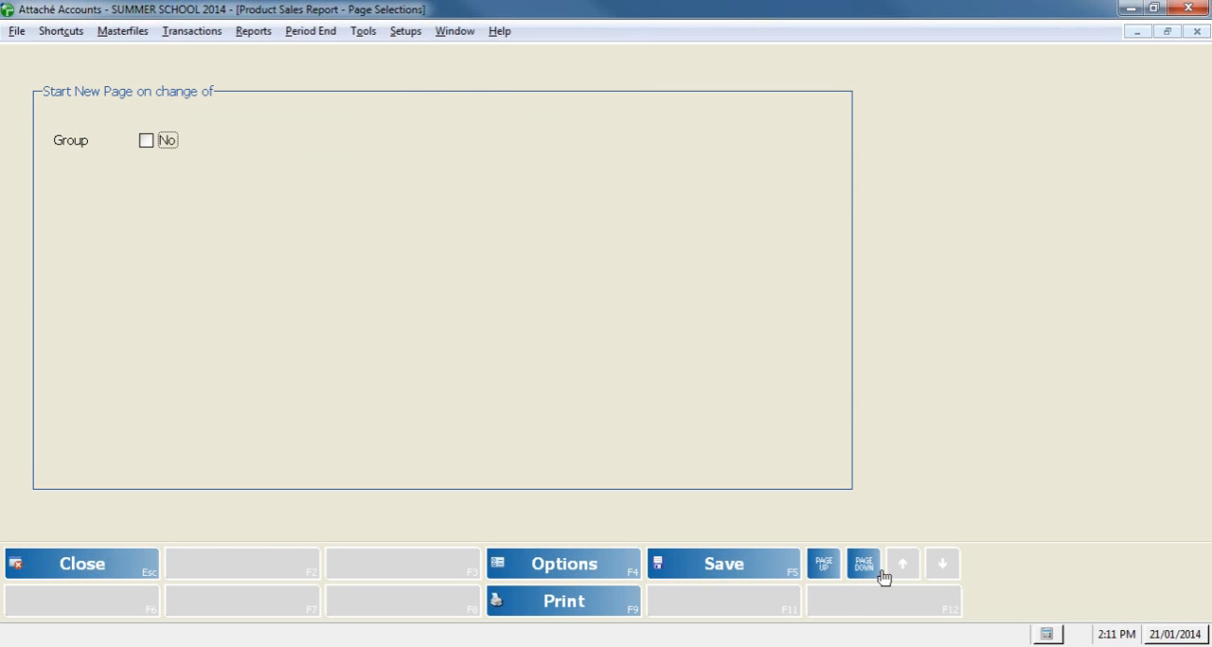
{"action": "left_click", "coordinate": [879, 573]}
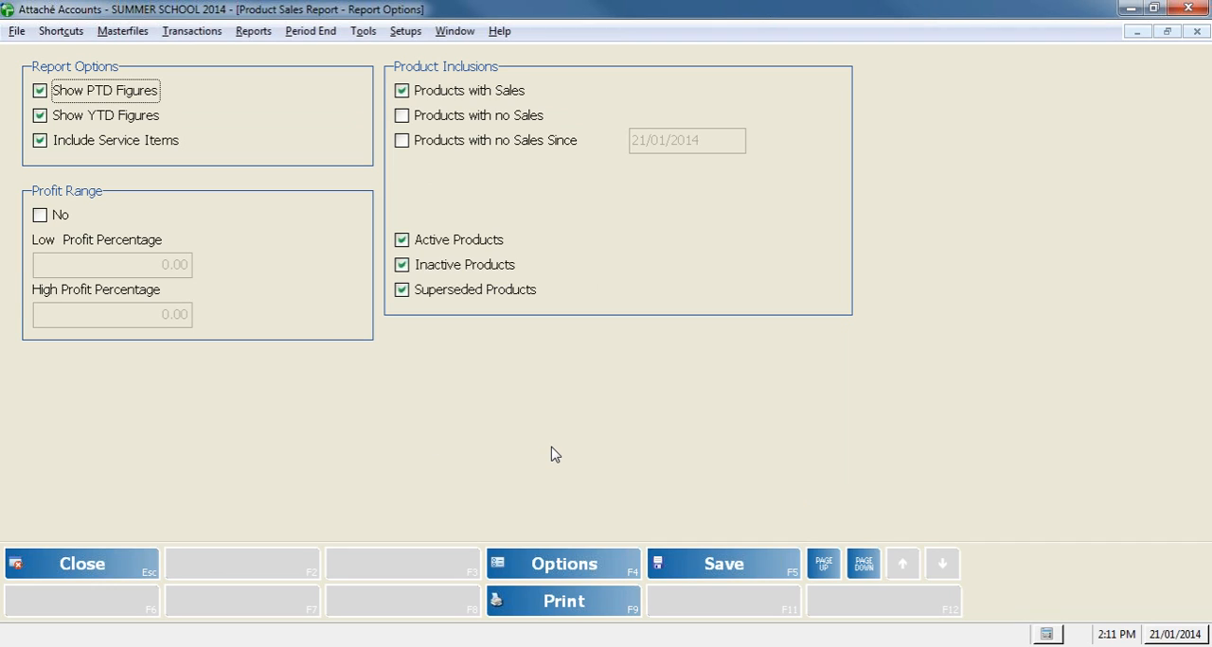
Step: Exclude products with sales from the report, and include products with no sales and products with no sales since 21/01/2014
{"action": "left_click", "coordinate": [522, 95]}
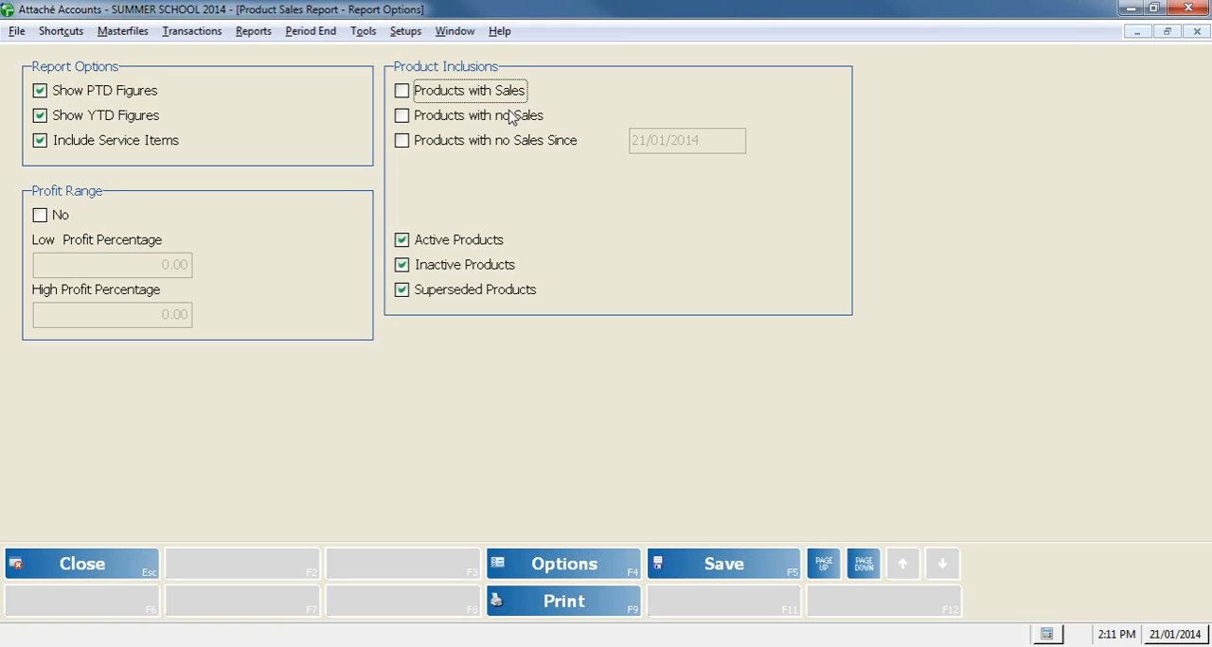
{"action": "left_click", "coordinate": [508, 118]}
{"action": "left_click", "coordinate": [527, 142]}
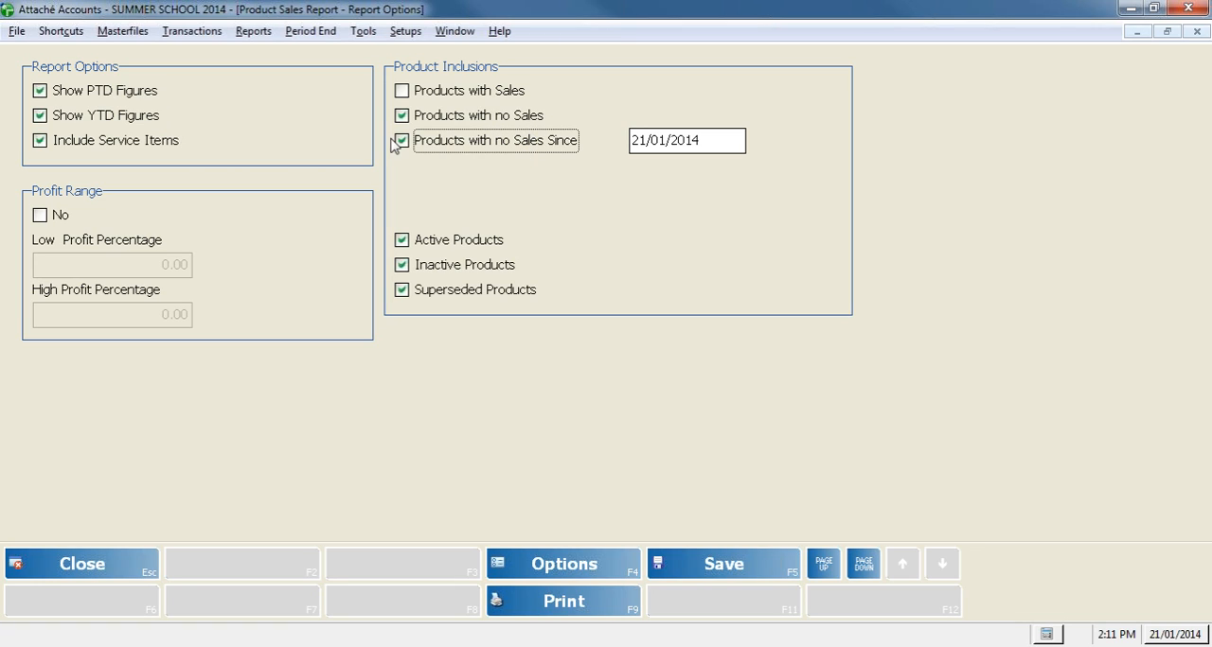
{"action": "left_click", "coordinate": [662, 142]}
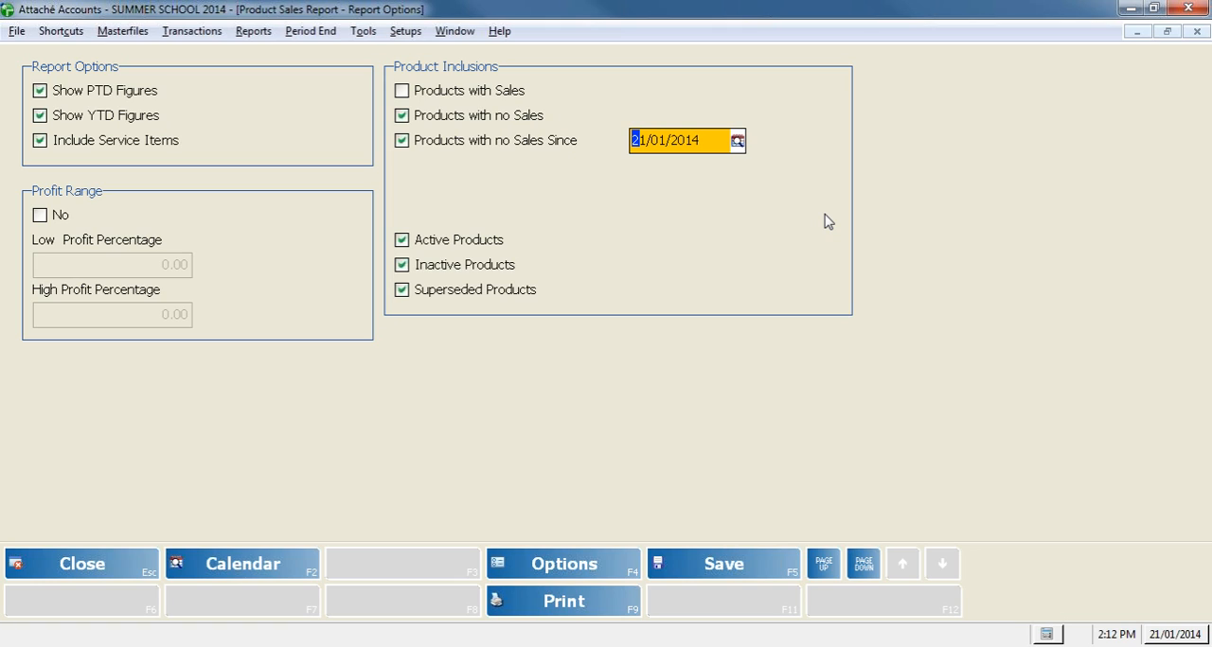
Step: Try the profit range filter with its low and high profit percentage fields
{"action": "left_click", "coordinate": [46, 215]}
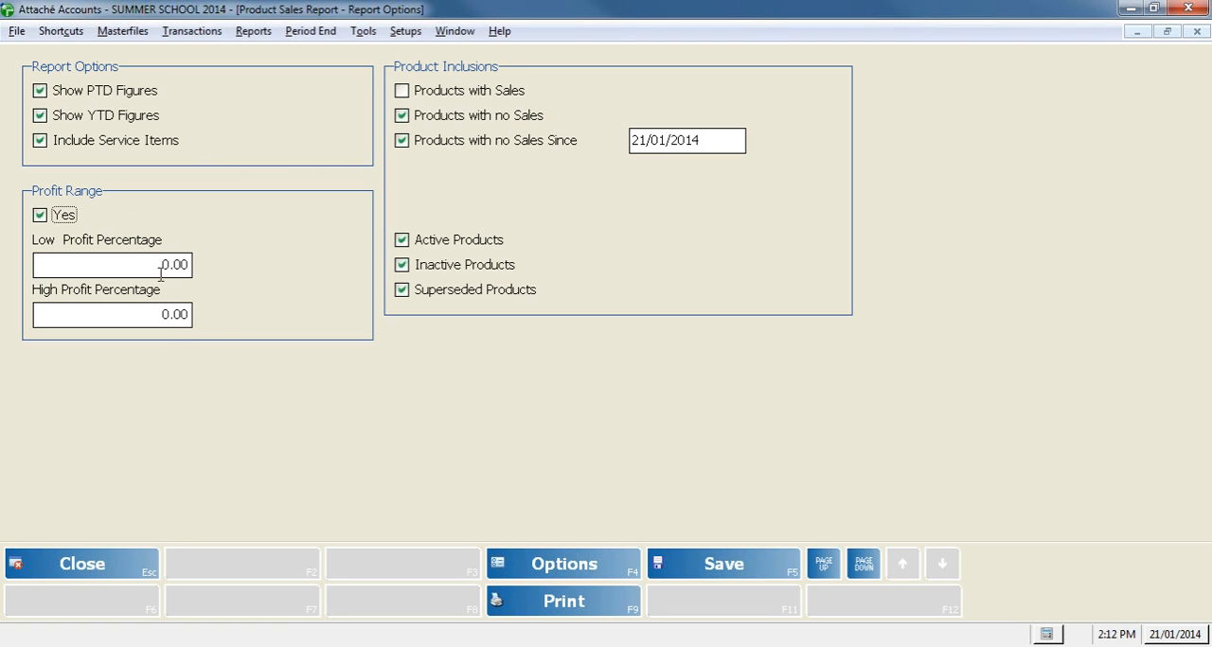
{"action": "left_click", "coordinate": [179, 322]}
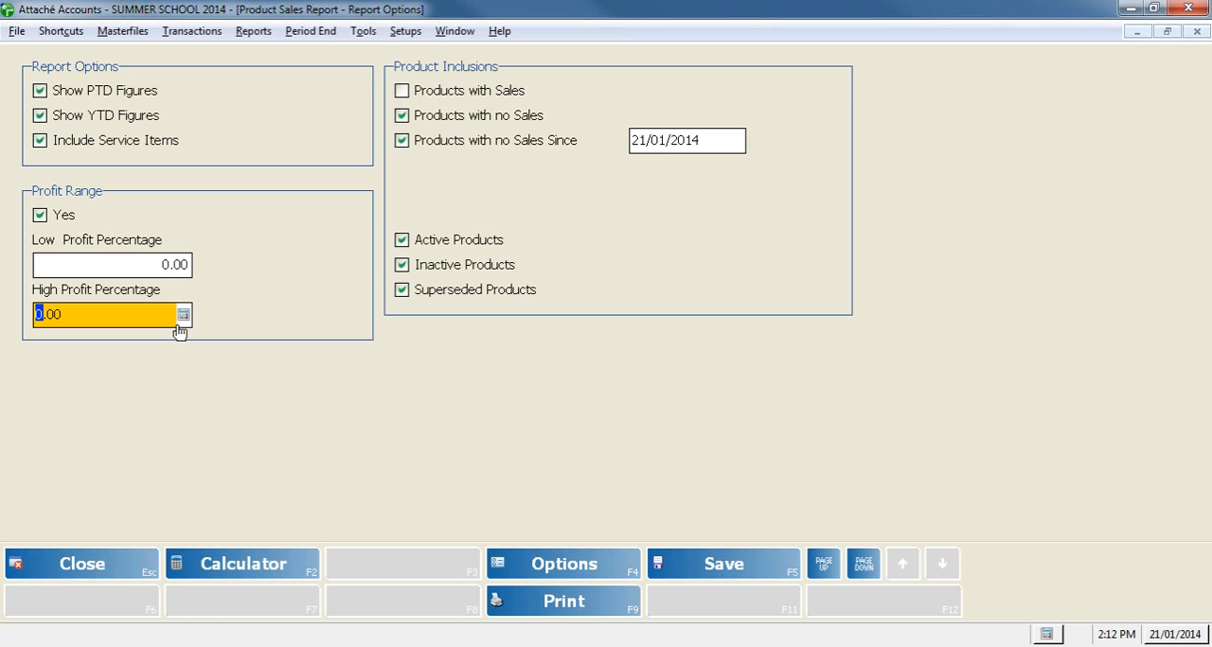
{"action": "left_click", "coordinate": [162, 270]}
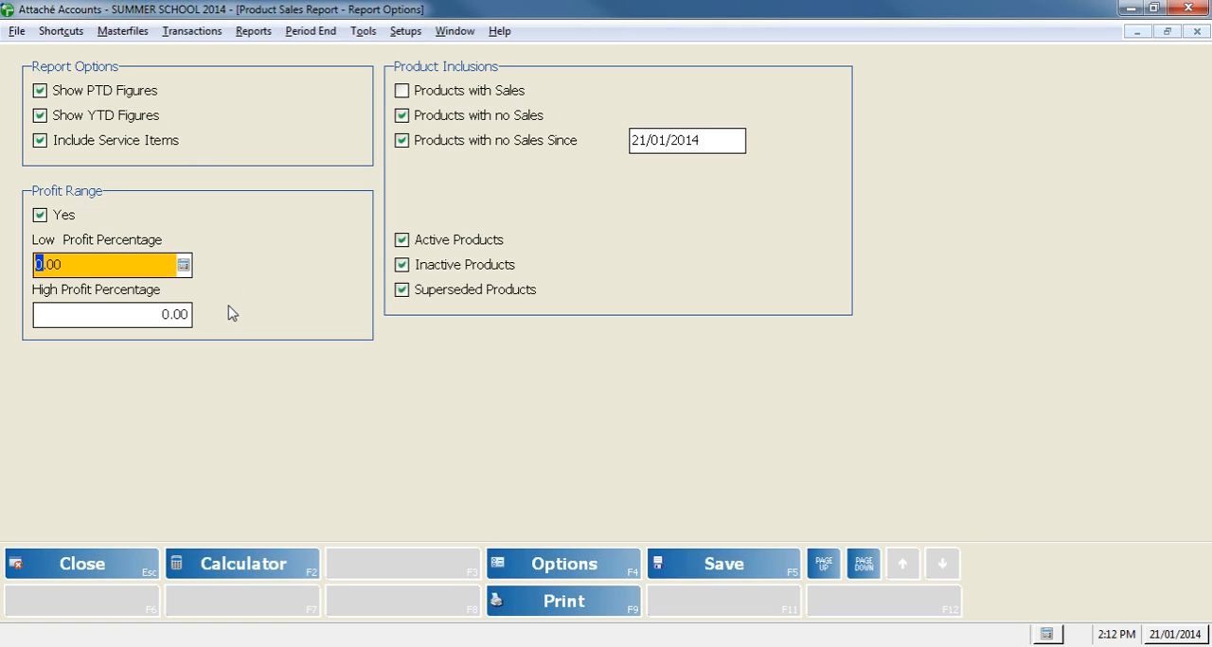
{"action": "left_click", "coordinate": [41, 216]}
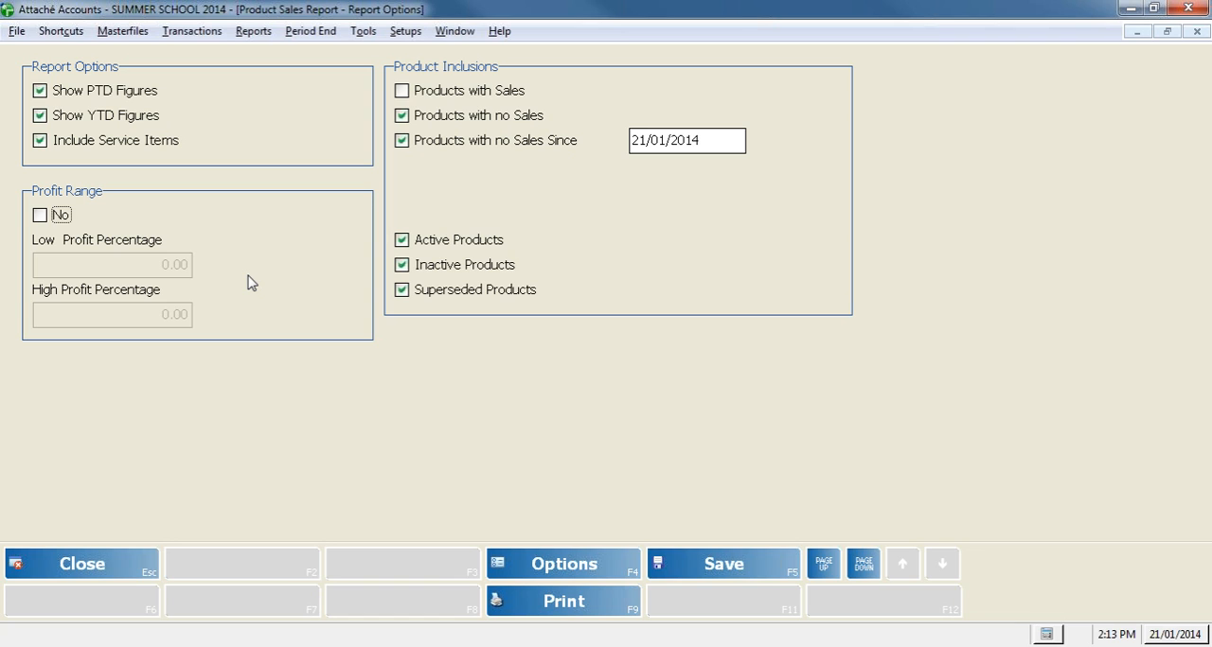
Step: Generate the Product Sales Report on screen, review the listed products, and close the report and its options
{"action": "left_click", "coordinate": [613, 616]}
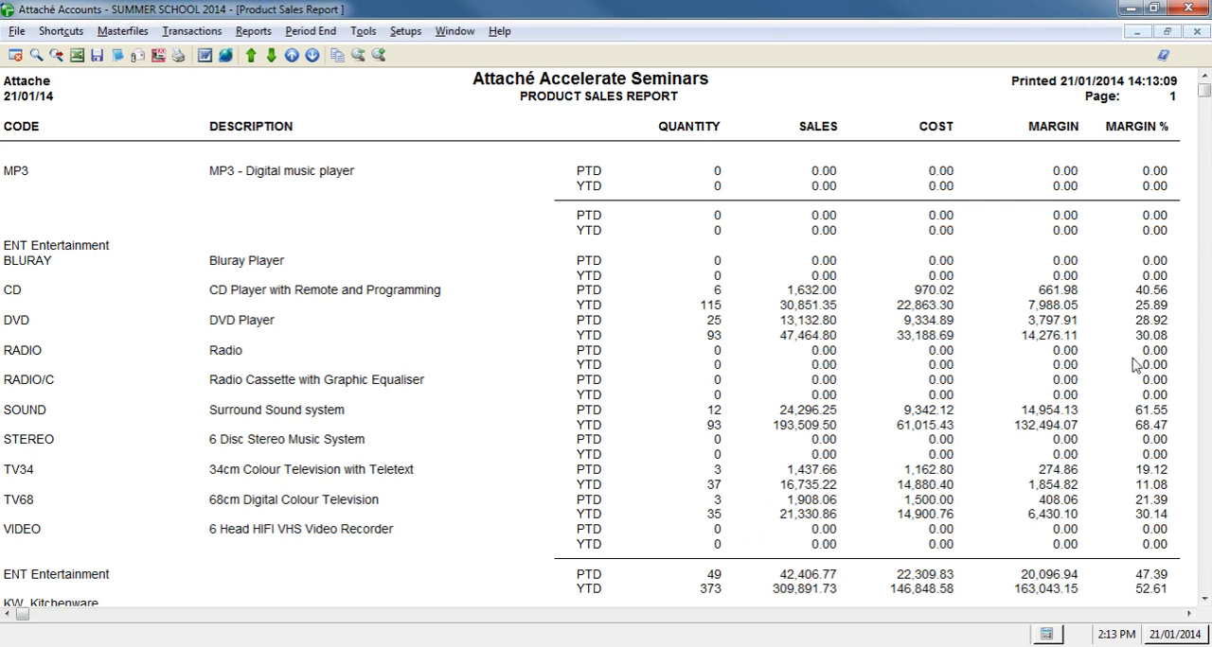
{"action": "scroll", "coordinate": [1131, 365], "scroll_direction": "down", "scroll_amount": 2}
{"action": "scroll", "coordinate": [1131, 364], "scroll_direction": "up", "scroll_amount": 2}
{"action": "left_click", "coordinate": [1196, 33]}
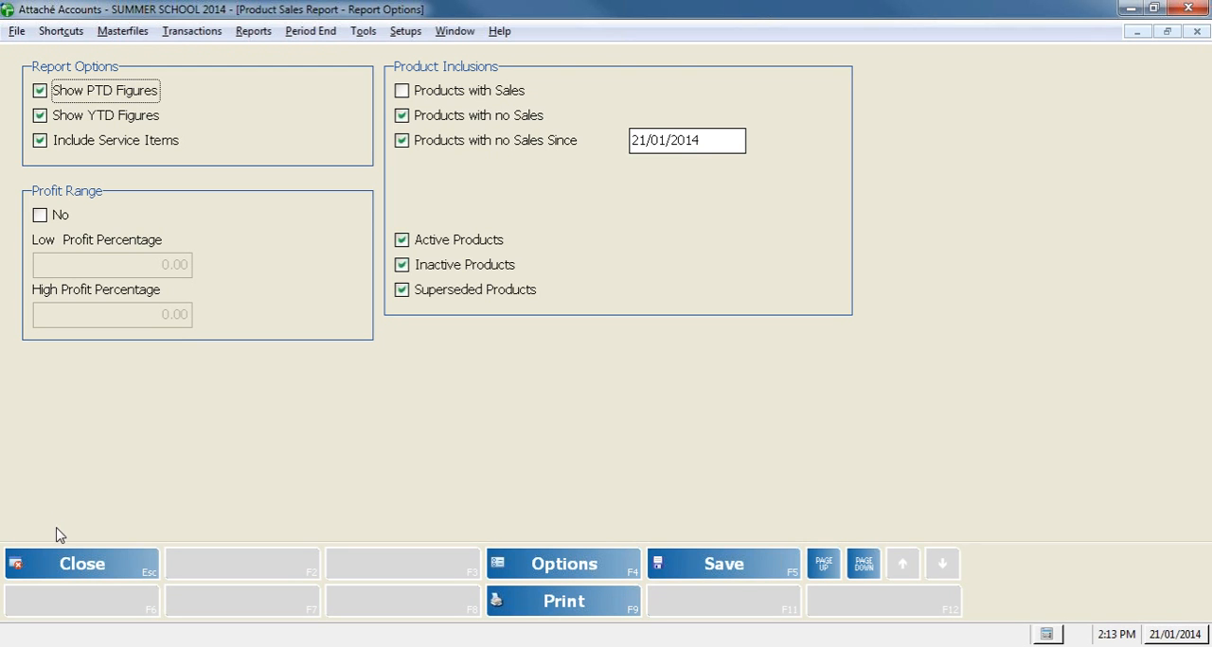
{"action": "left_click", "coordinate": [55, 565]}
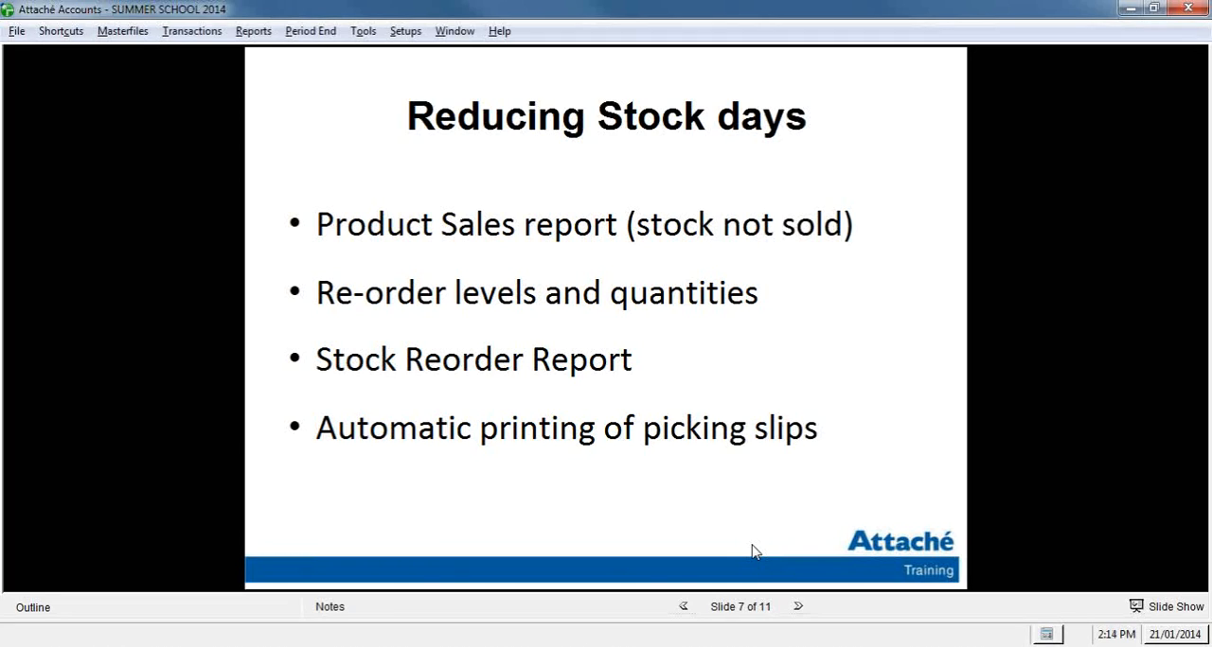
Step: Open product MP3 in product maintenance and go to its page of selling prices and reorder settings
{"action": "left_click", "coordinate": [166, 38]}
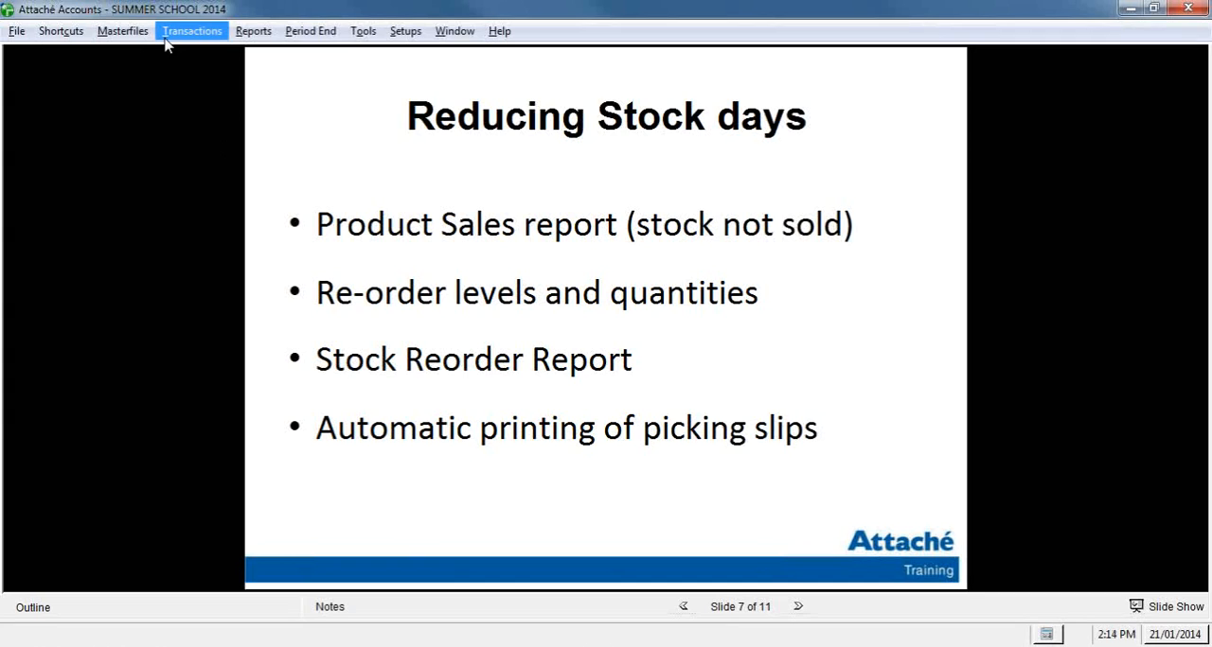
{"action": "mouse_move", "coordinate": [139, 42]}
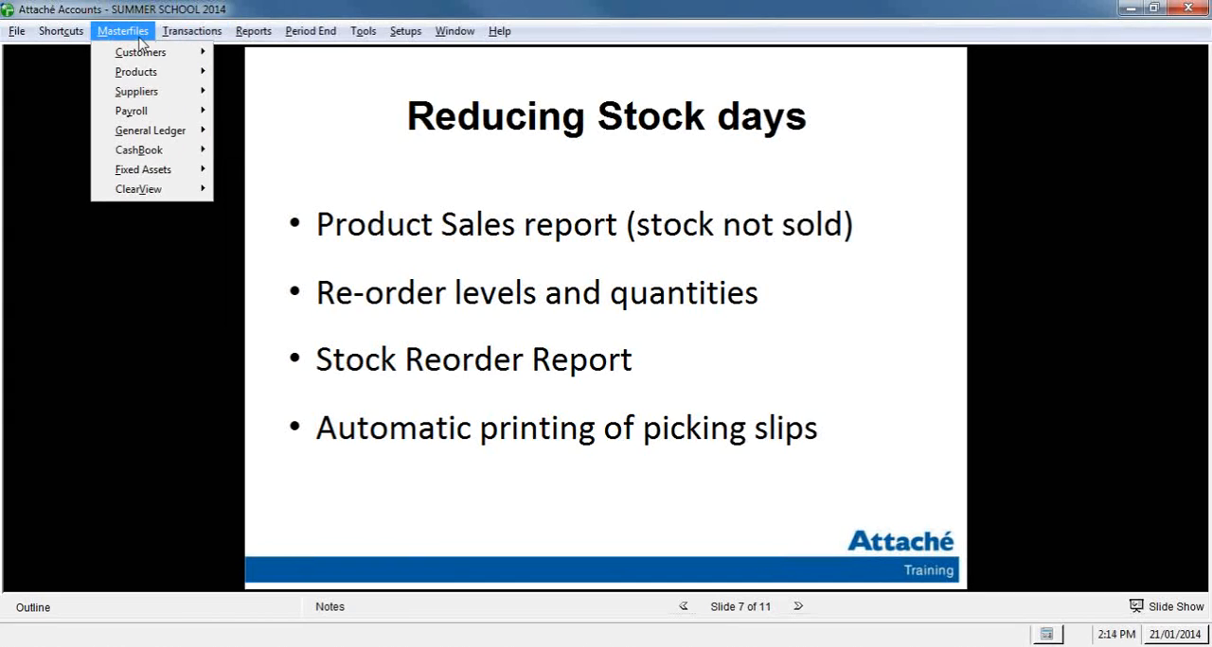
{"action": "mouse_move", "coordinate": [142, 72]}
{"action": "mouse_move", "coordinate": [265, 74]}
{"action": "left_click", "coordinate": [386, 98]}
{"action": "type", "text": "MP3"}
{"action": "key", "text": "Return"}
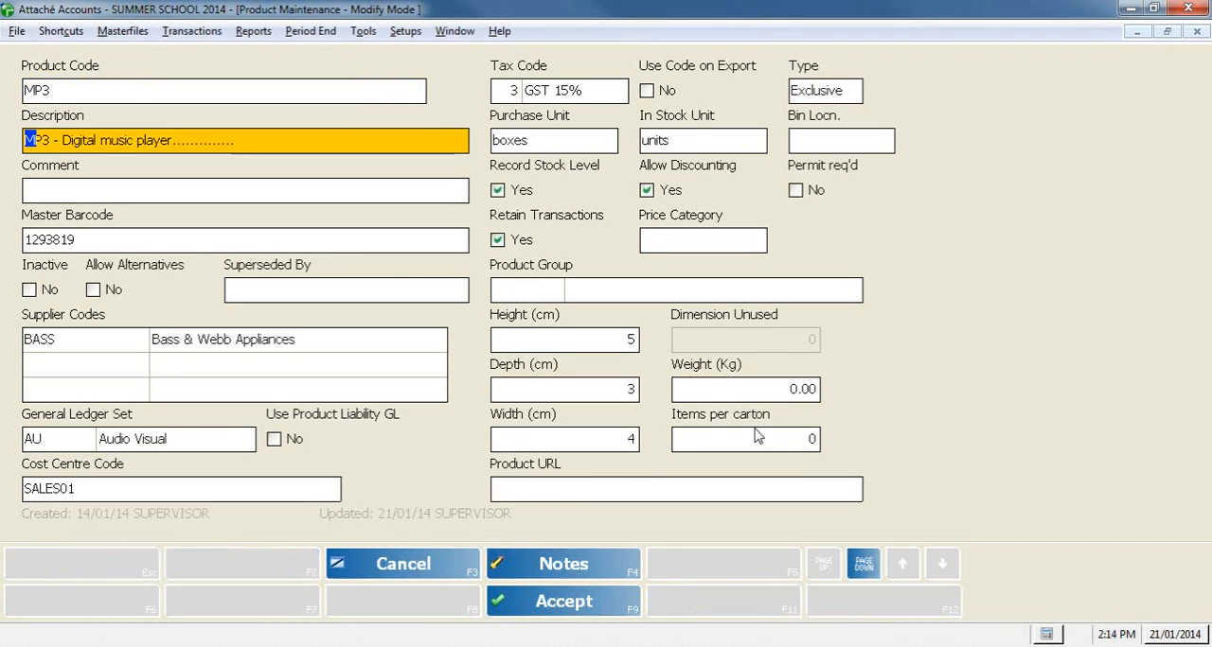
{"action": "left_click", "coordinate": [863, 564]}
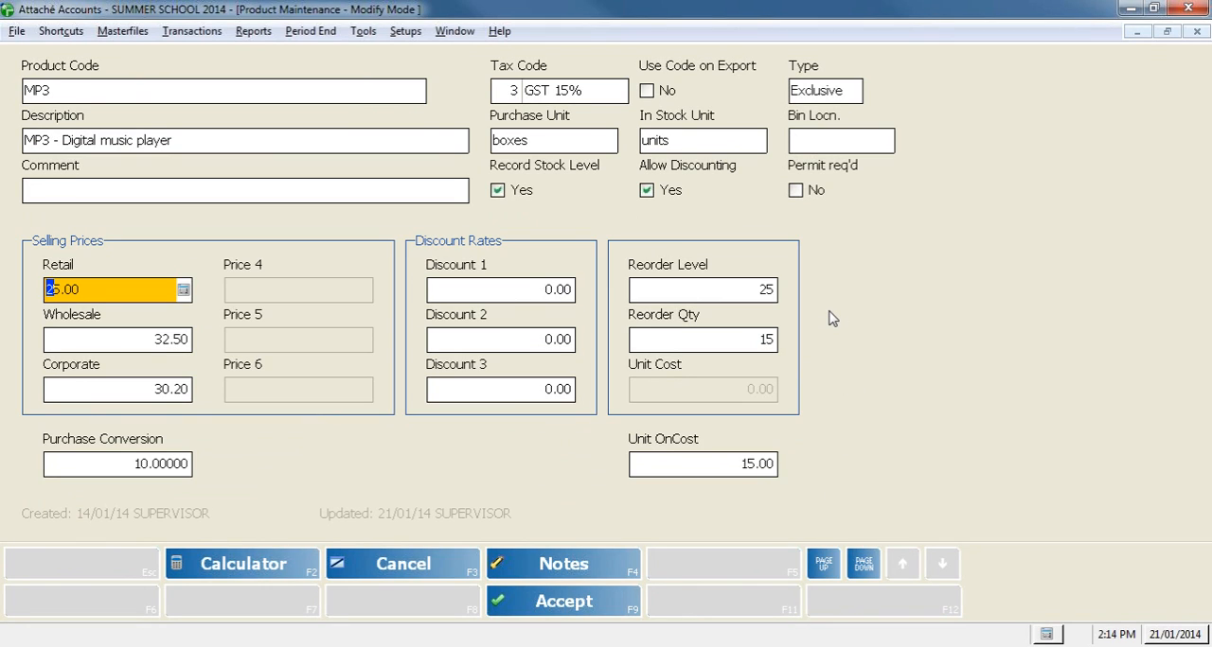
Step: Examine the MP3 product's reorder level and reorder quantity, and accept the record without changes
{"action": "left_click", "coordinate": [702, 289]}
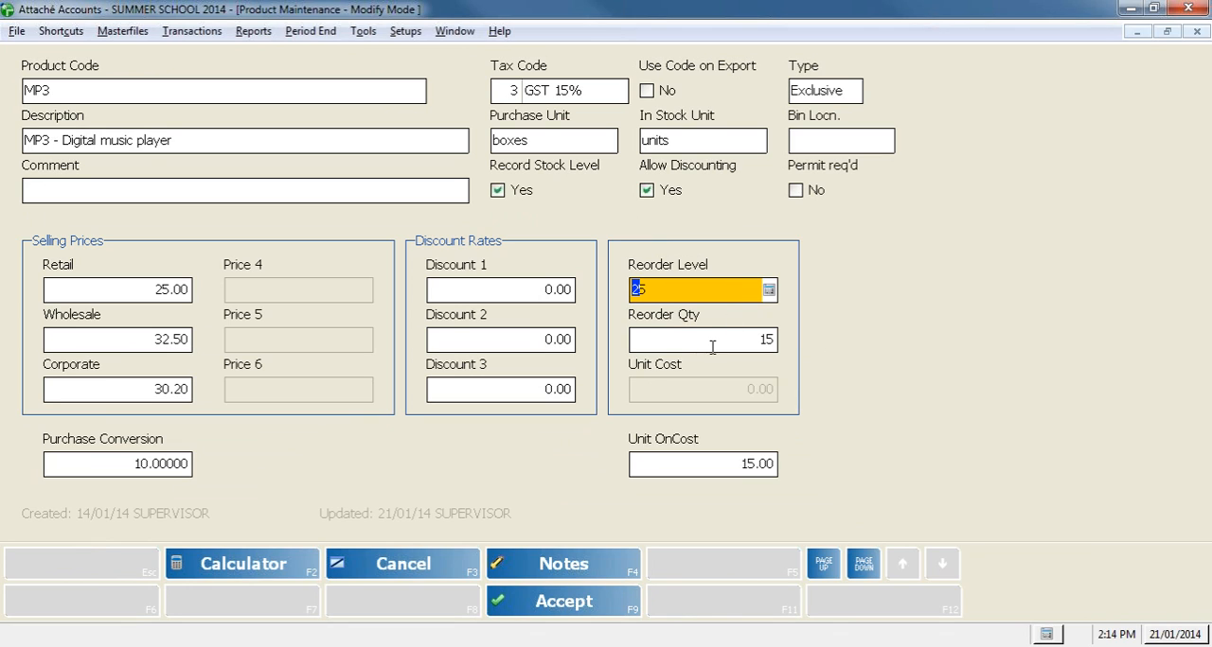
{"action": "left_click", "coordinate": [721, 337]}
{"action": "left_click", "coordinate": [721, 299]}
{"action": "left_click", "coordinate": [763, 340]}
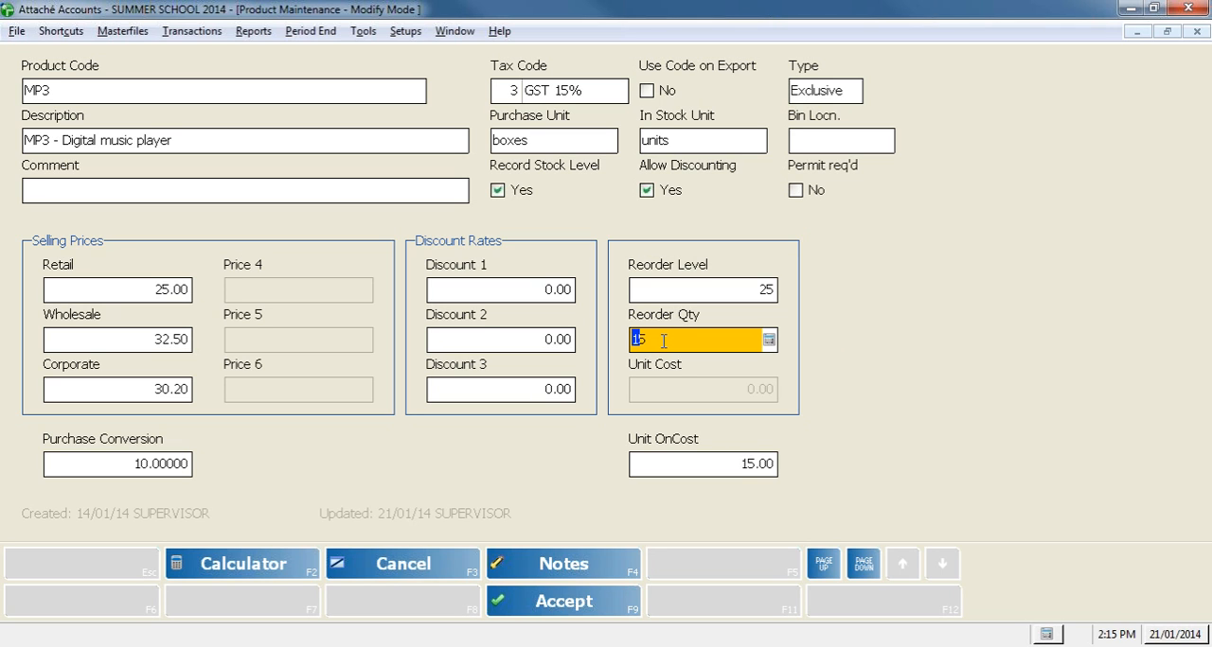
{"action": "left_click", "coordinate": [581, 613]}
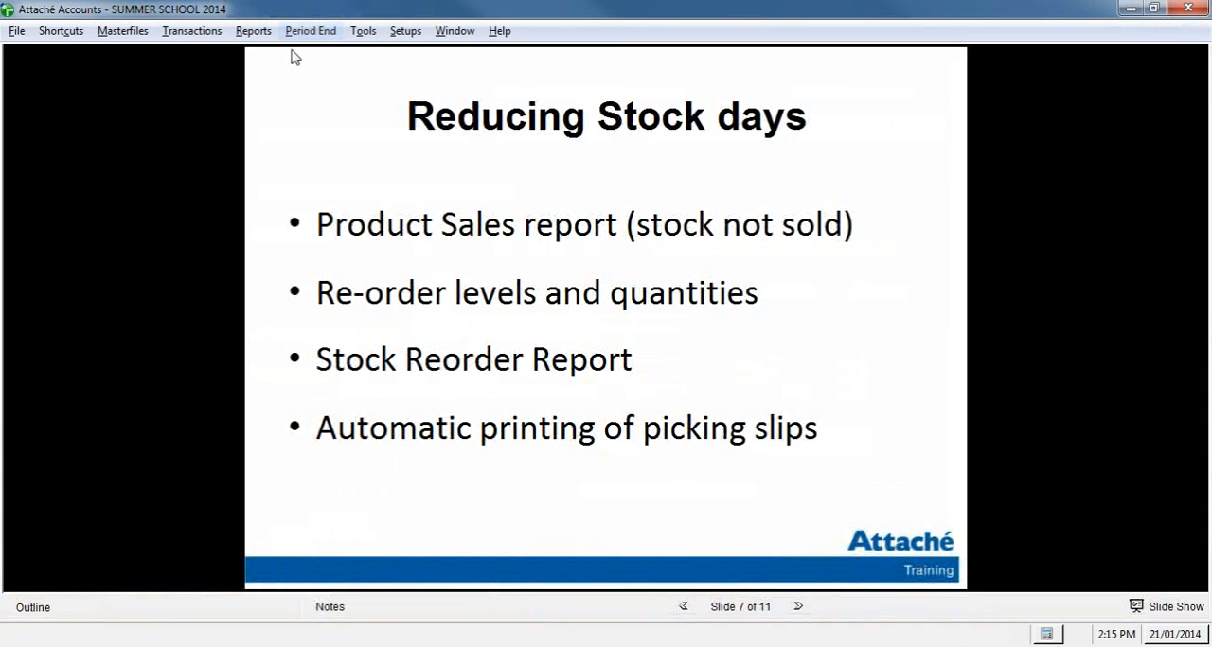
Step: Open the periodical Product Reorder report and proceed to its report options, keeping the Group/Product sequence
{"action": "left_click", "coordinate": [254, 31]}
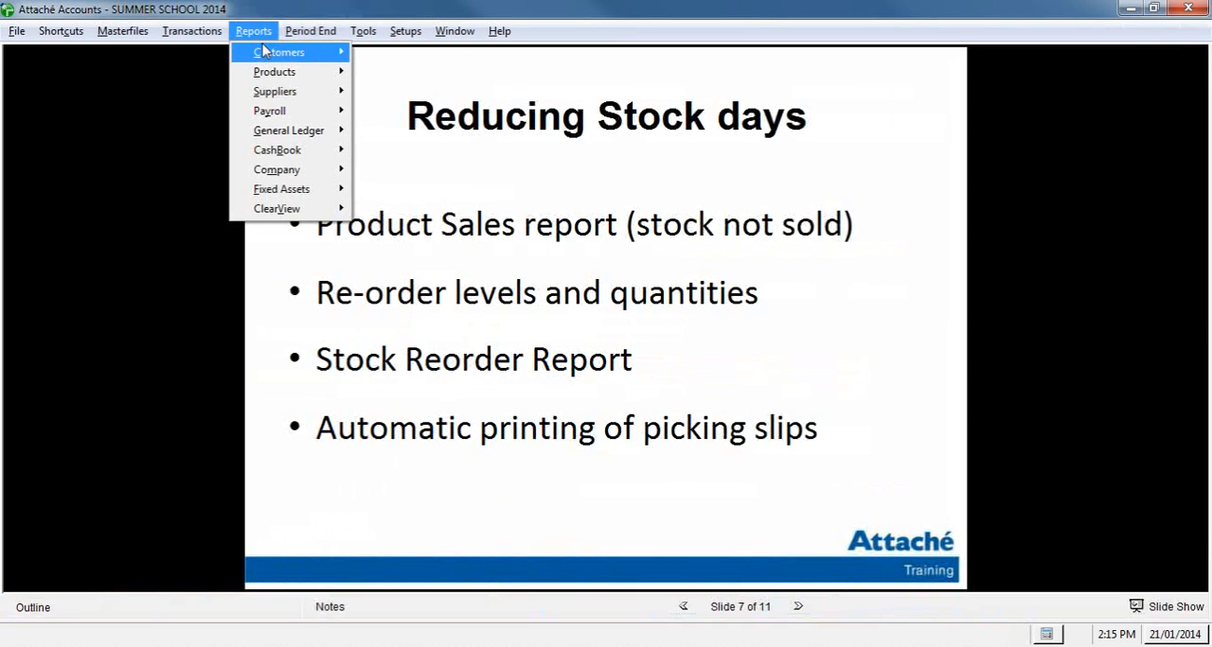
{"action": "left_click", "coordinate": [275, 73]}
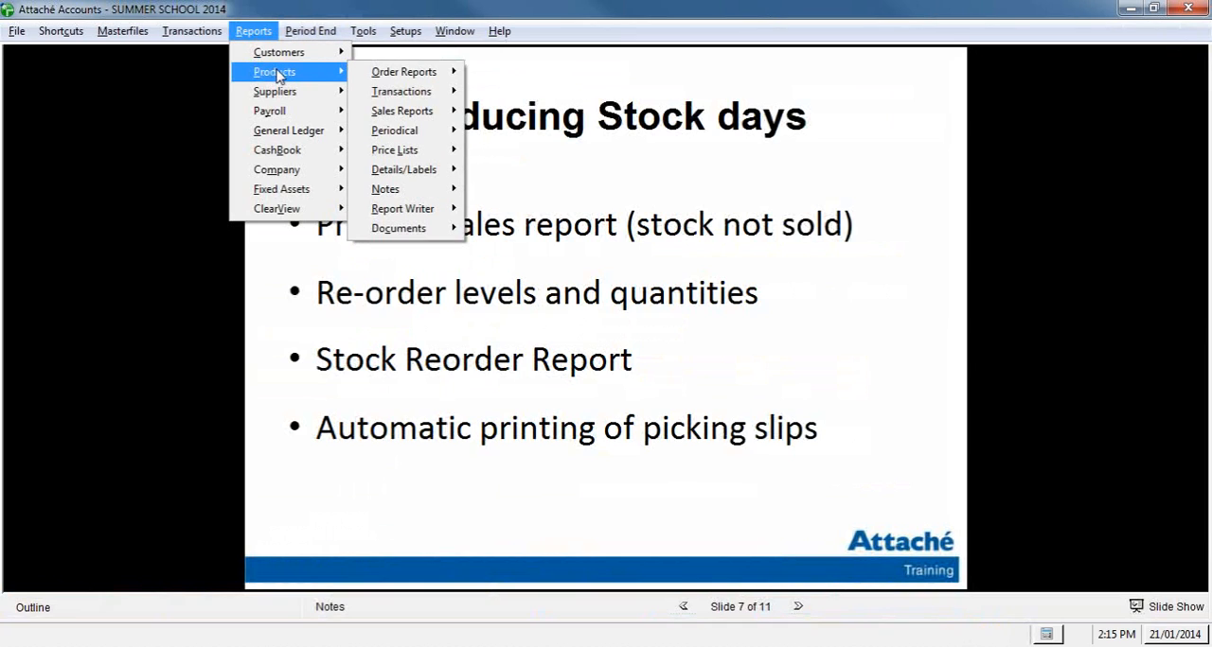
{"action": "mouse_move", "coordinate": [434, 142]}
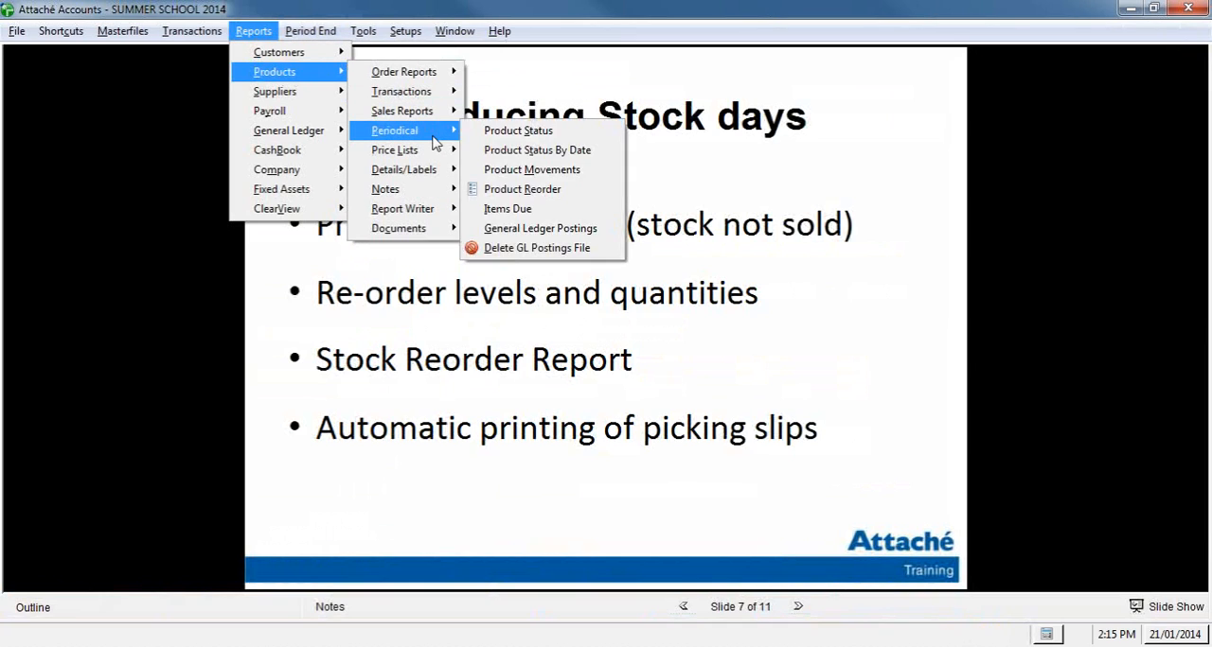
{"action": "left_click", "coordinate": [598, 194]}
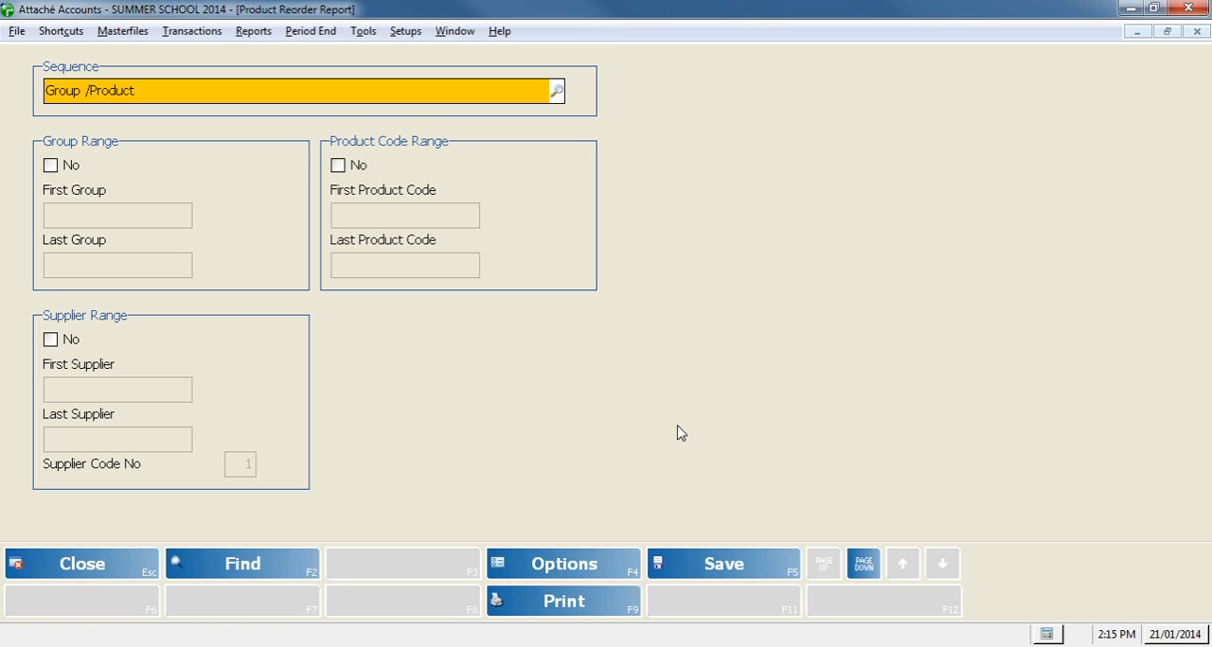
{"action": "left_click", "coordinate": [873, 572]}
{"action": "left_click", "coordinate": [877, 572]}
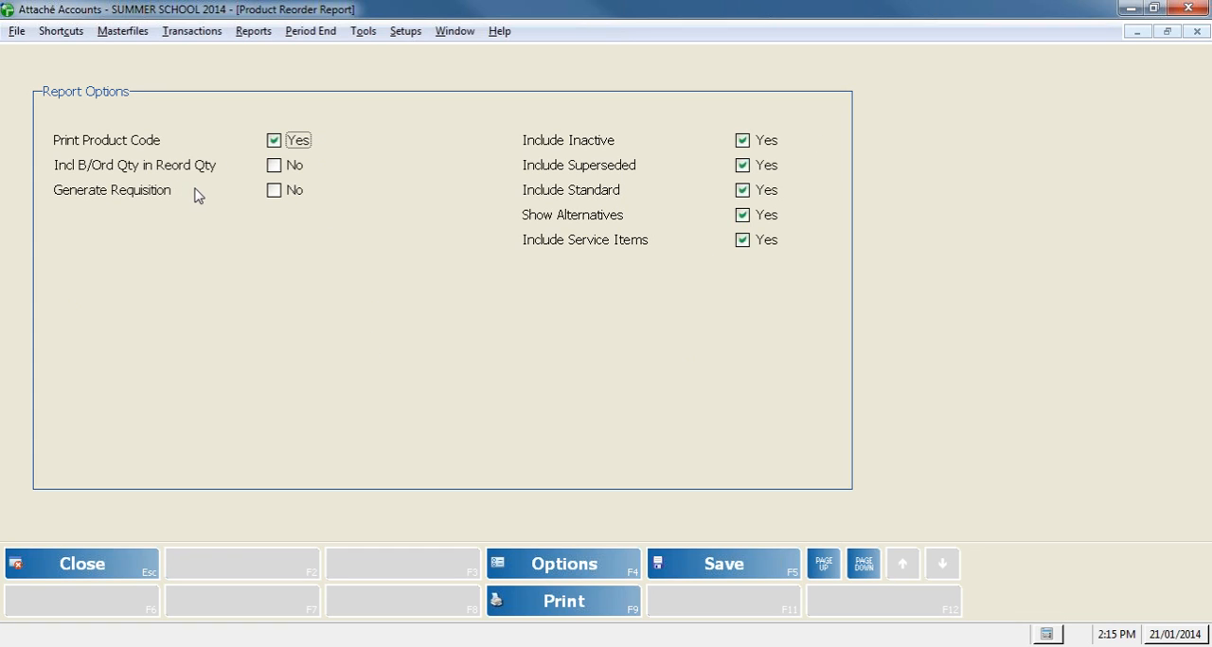
Step: Generate the Product Reorder Report on screen, review the suggested reorder quantities, and close the report and its options
{"action": "left_click", "coordinate": [616, 615]}
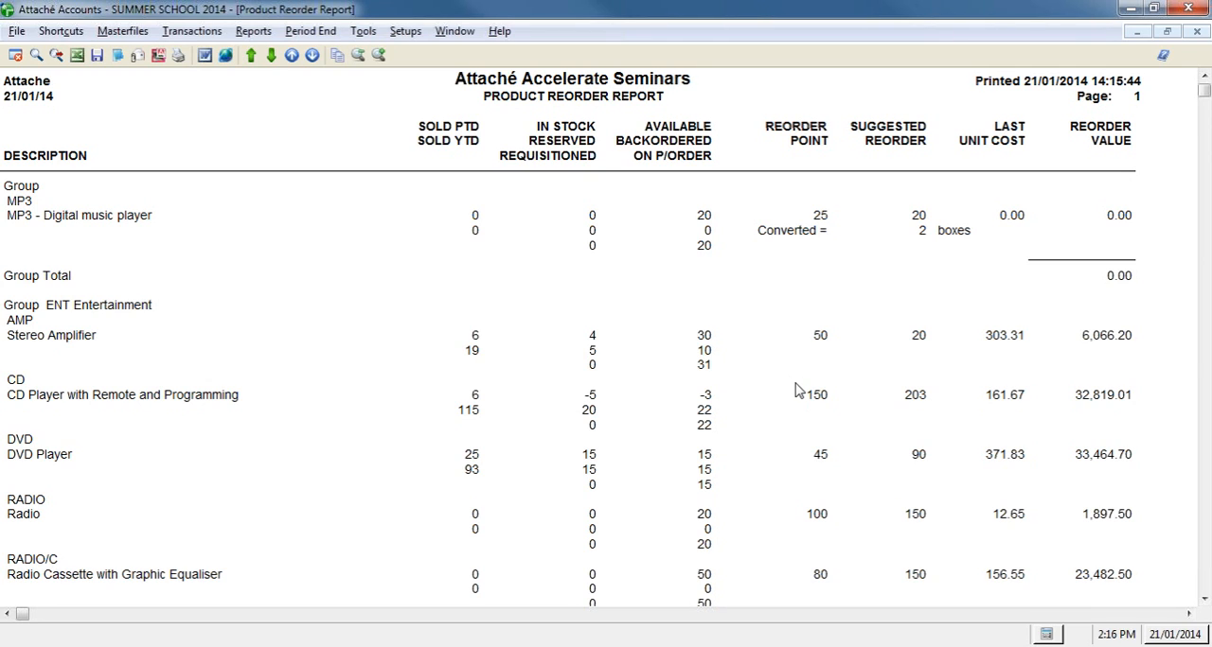
{"action": "left_click", "coordinate": [1197, 31]}
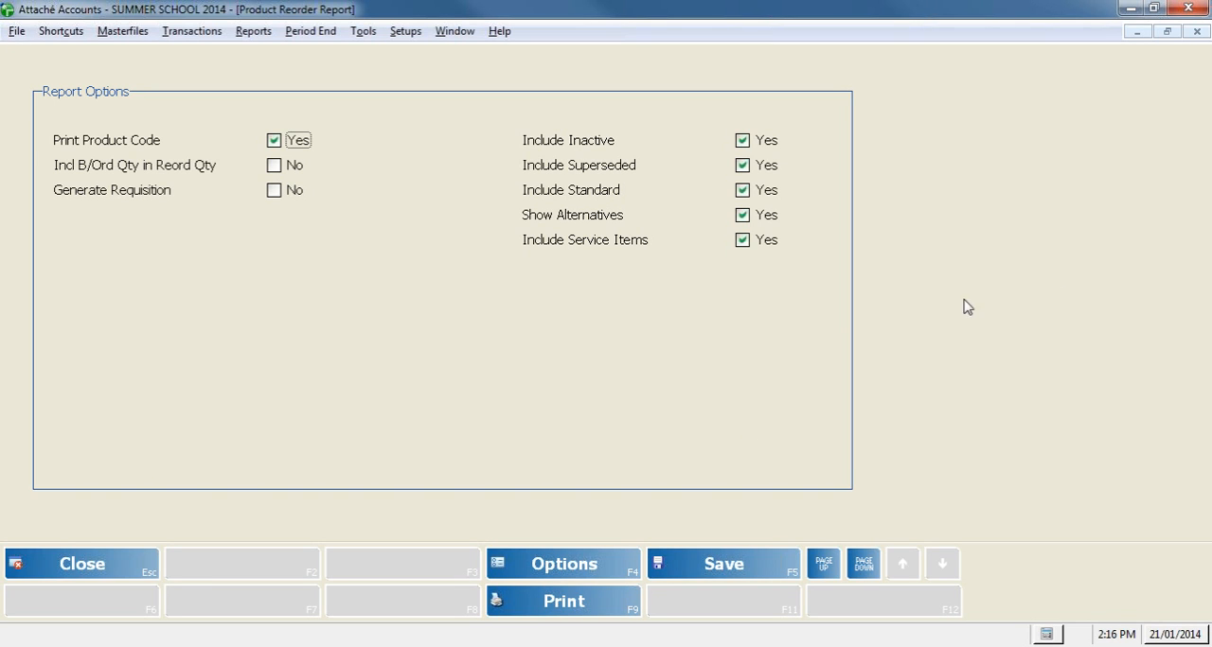
{"action": "left_click", "coordinate": [148, 568]}
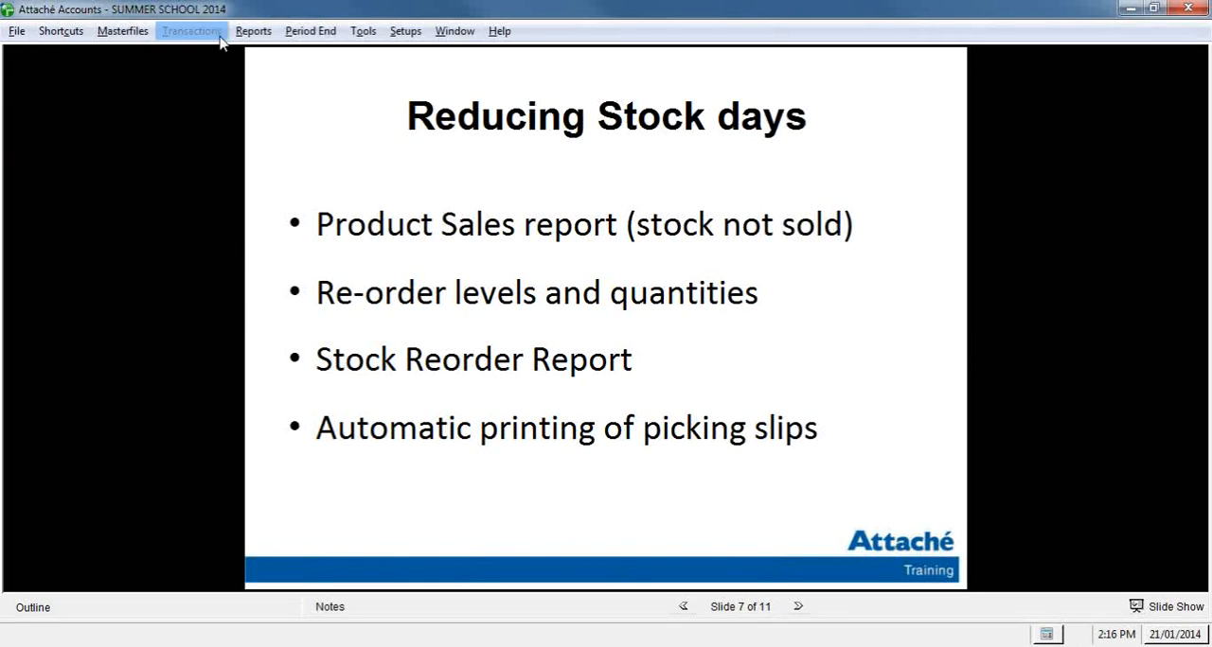
Step: Open the customer documents' picking slip print and proceed past the range selections to the slip sequence and automatic mode settings
{"action": "left_click", "coordinate": [256, 31]}
{"action": "mouse_move", "coordinate": [279, 52]}
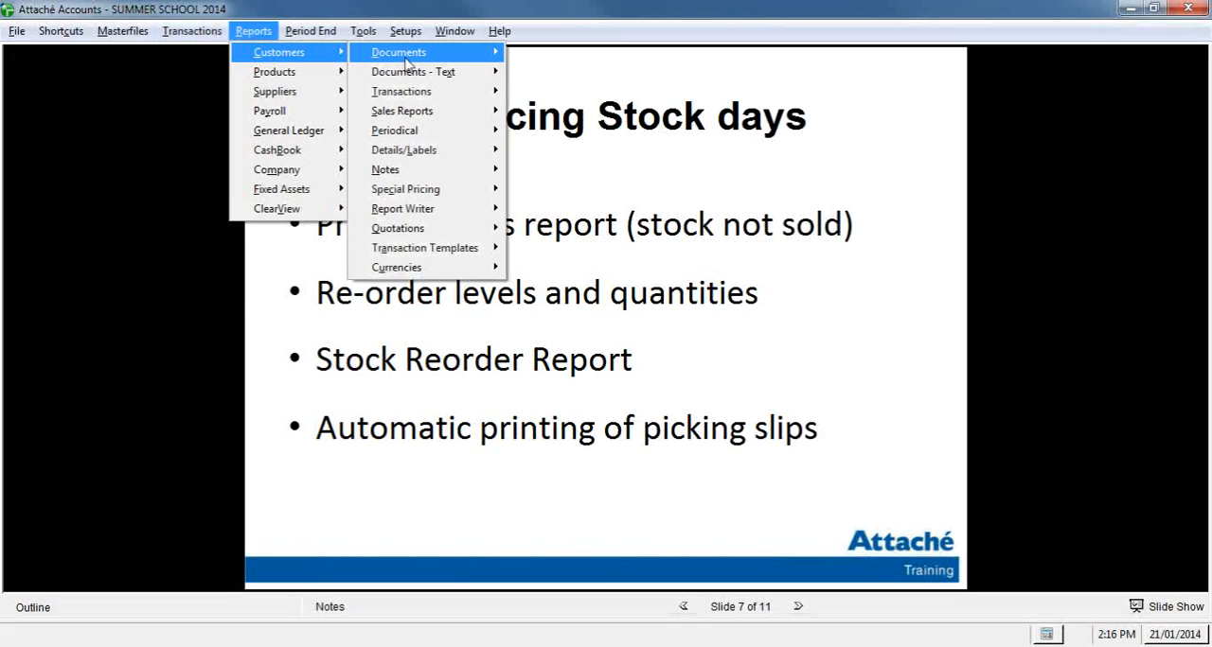
{"action": "mouse_move", "coordinate": [407, 57]}
{"action": "left_click", "coordinate": [568, 74]}
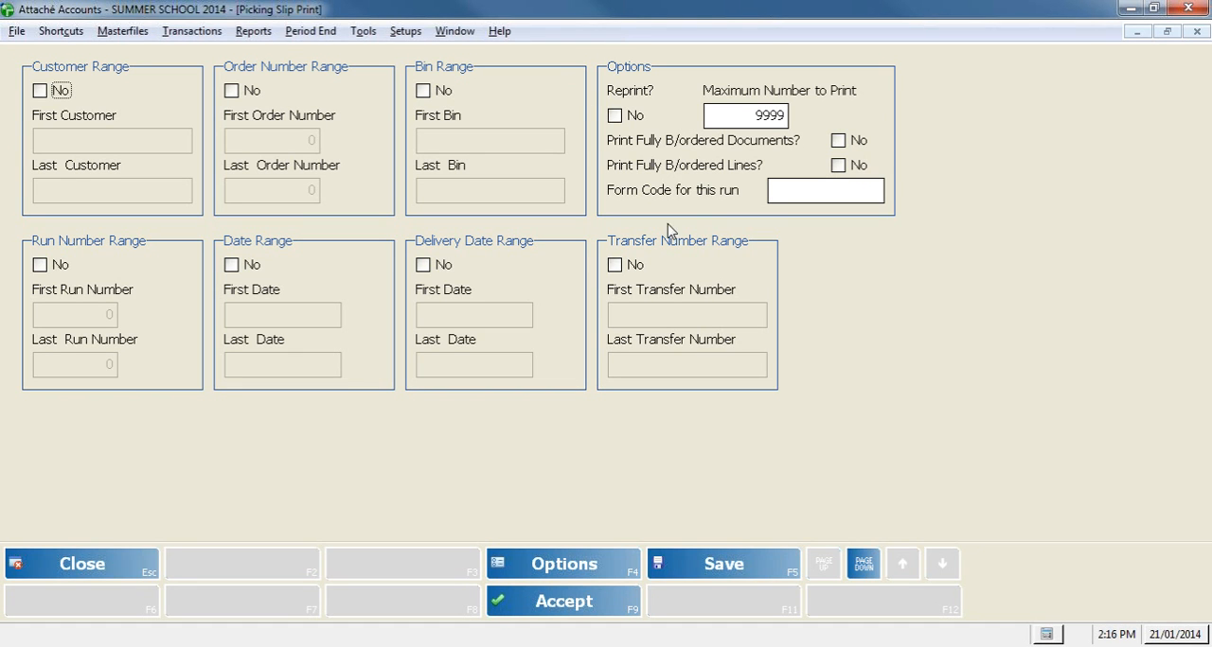
{"action": "left_click", "coordinate": [871, 568]}
{"action": "left_click", "coordinate": [872, 568]}
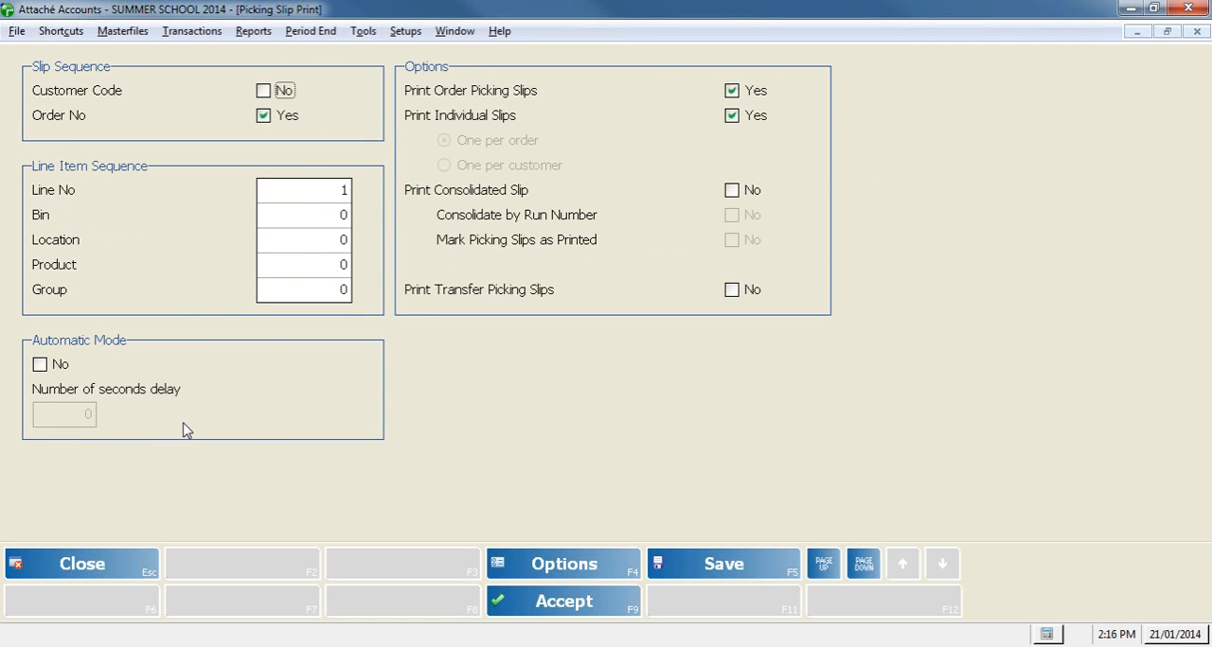
Step: Turn on automatic mode for picking slip printing with a 5-second delay, and close the print options without accepting them
{"action": "left_click", "coordinate": [40, 365]}
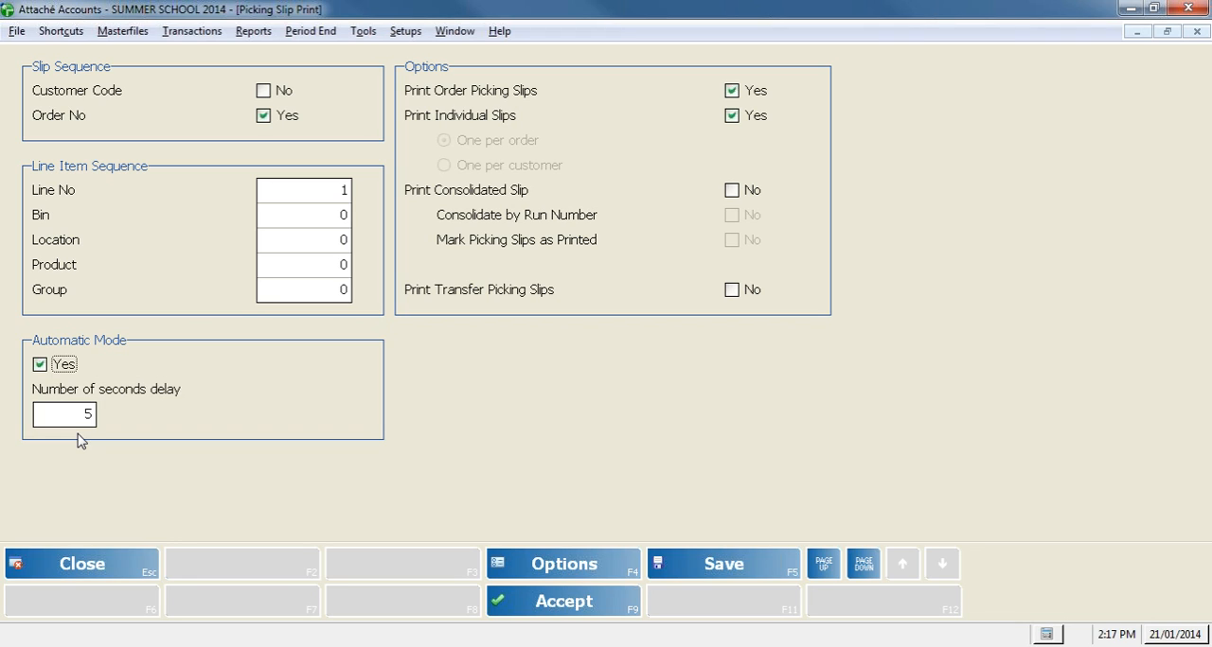
{"action": "left_click", "coordinate": [156, 566]}
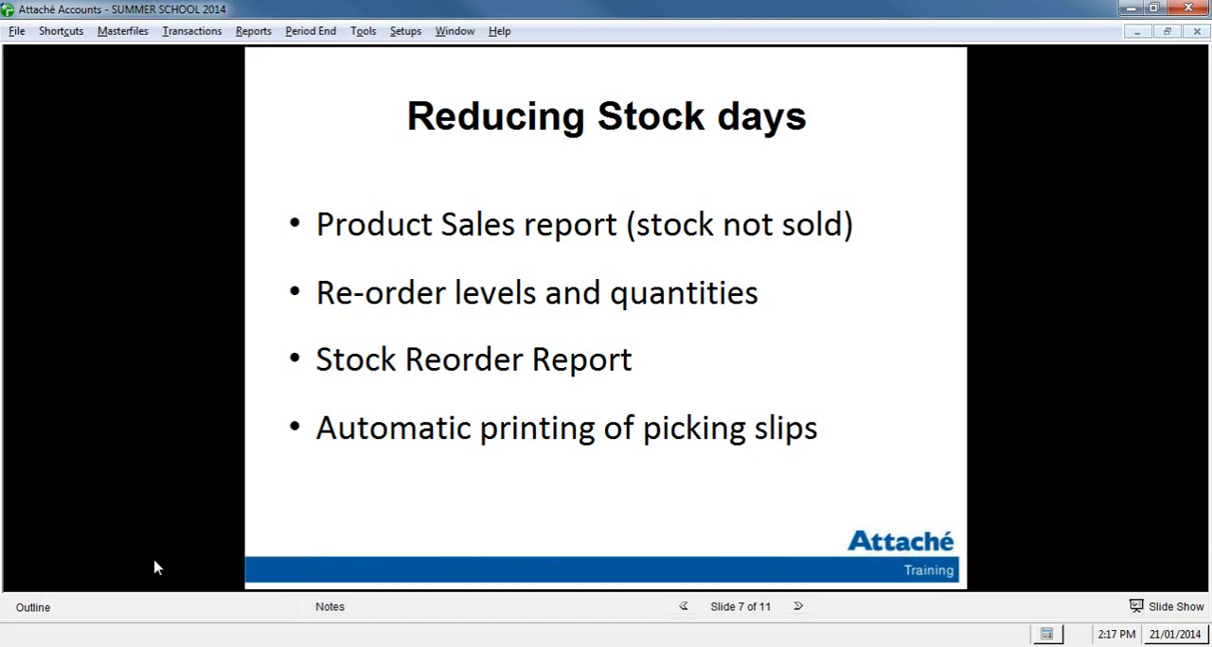
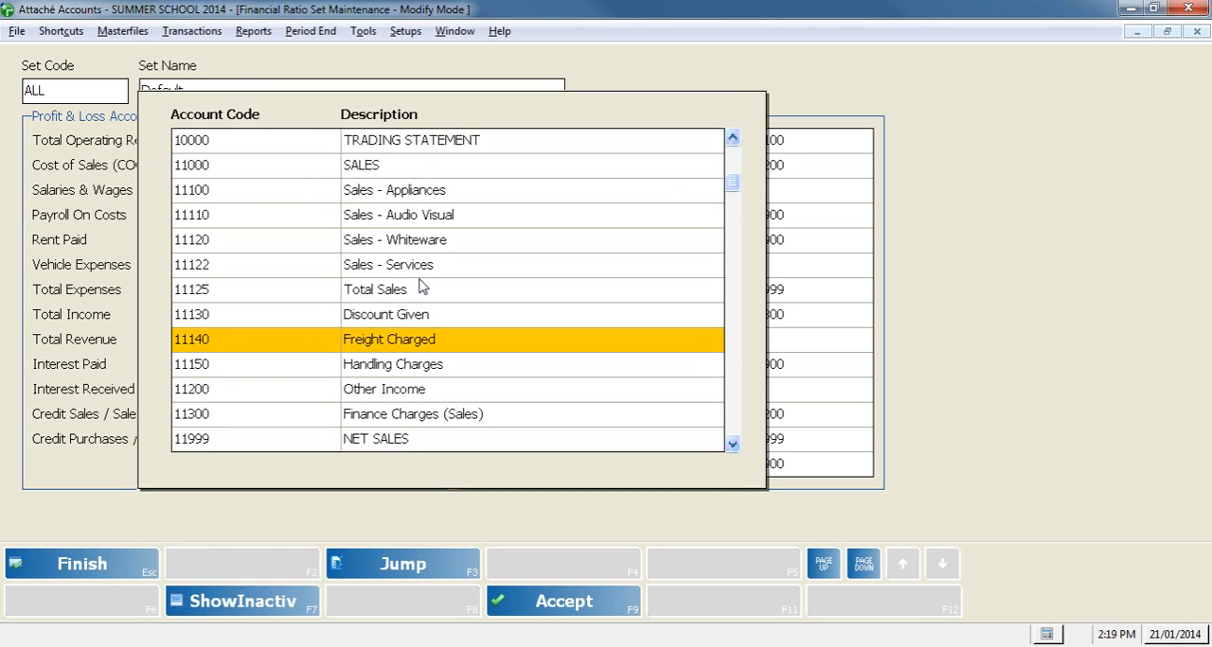
Step: Search the account descriptions for REN and assign the Rental Paid account 16350 to Rent Paid
{"action": "key", "text": "F3"}
{"action": "key", "text": "Tab"}
{"action": "type", "text": "REN"}
{"action": "key", "text": "Return"}
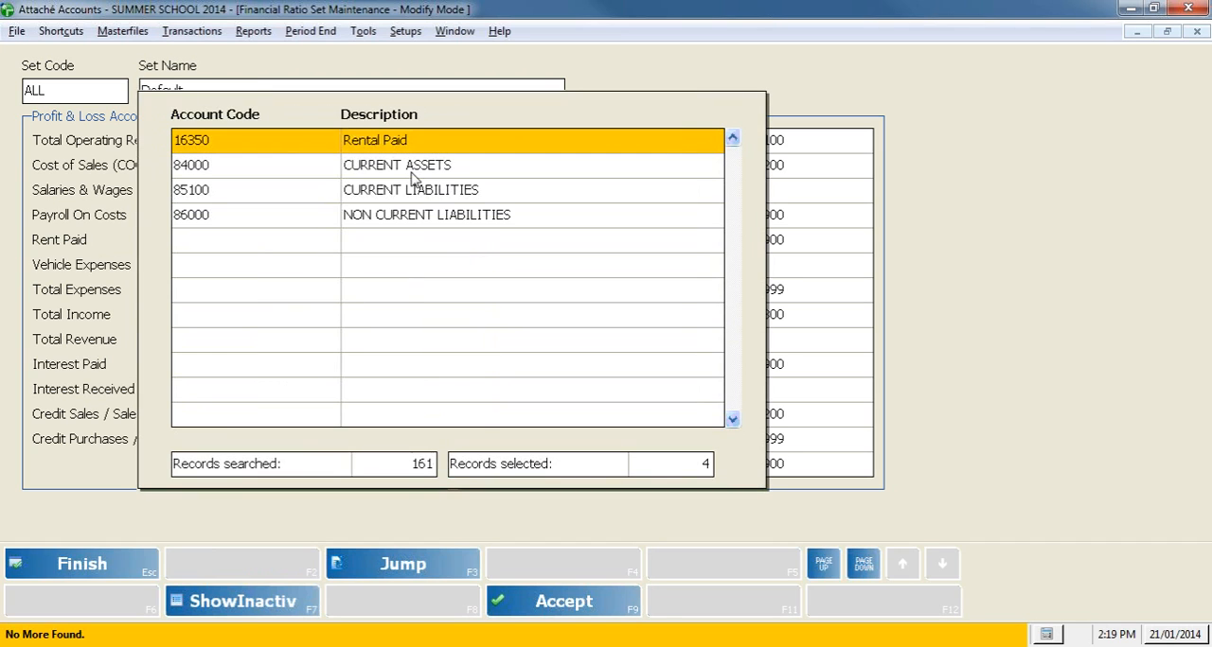
{"action": "double_click", "coordinate": [411, 140]}
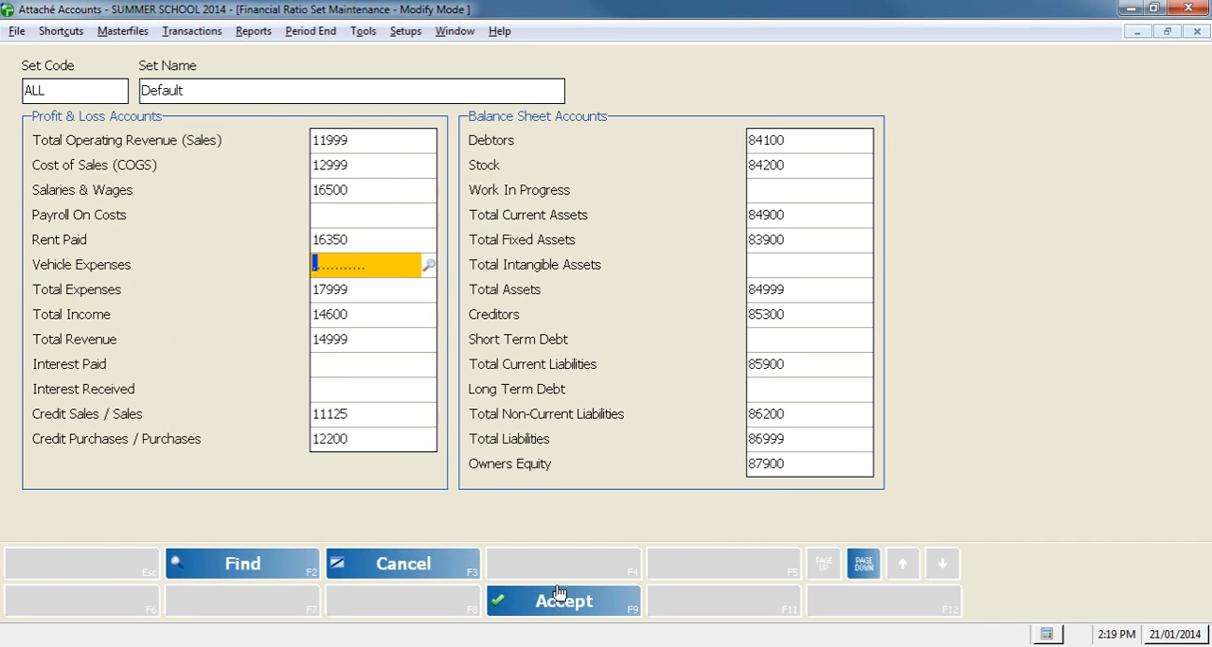
Step: Proceed to the ratio set's KPIs, check the Stock Turn Days target, and save the ALL ratio set
{"action": "left_click", "coordinate": [865, 566]}
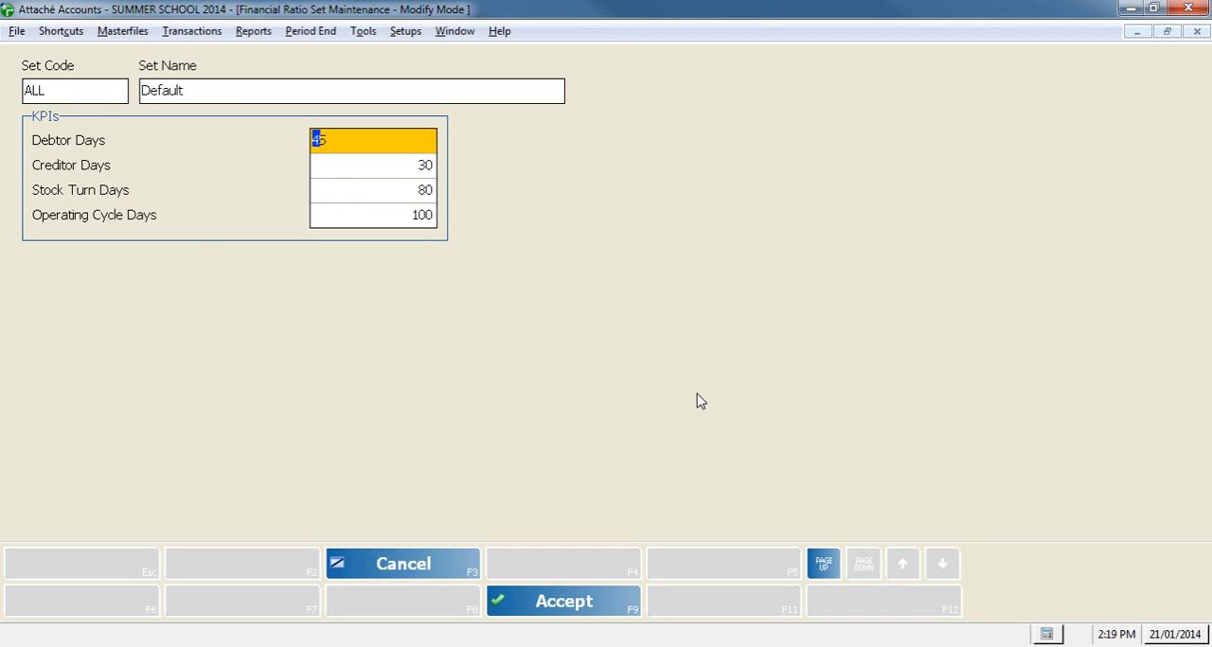
{"action": "left_click", "coordinate": [318, 188]}
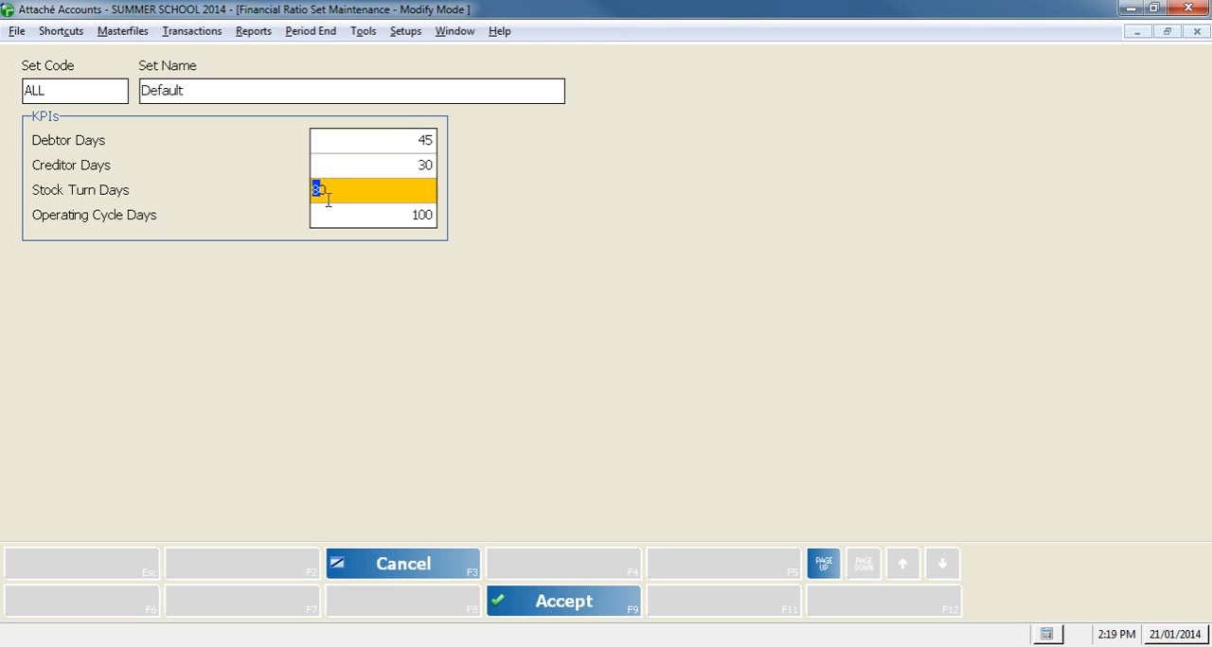
{"action": "left_click", "coordinate": [566, 606]}
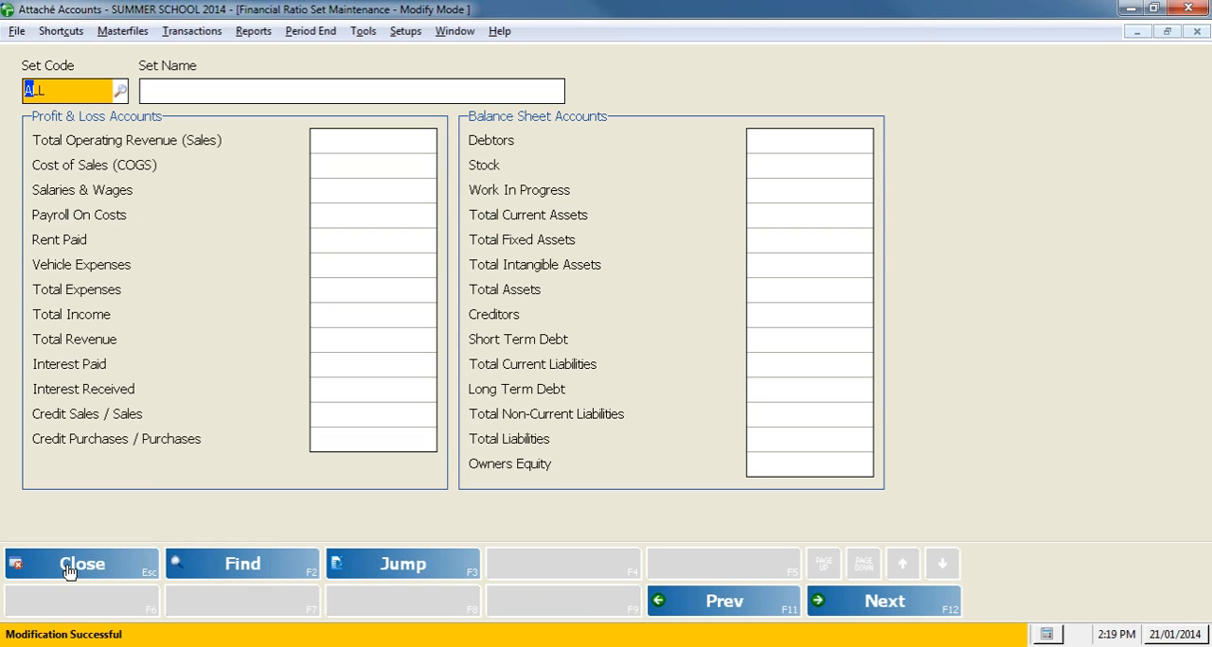
Step: Open the company's User Options maintenance and load the options for the SUPERVISOR user
{"action": "left_click", "coordinate": [417, 37]}
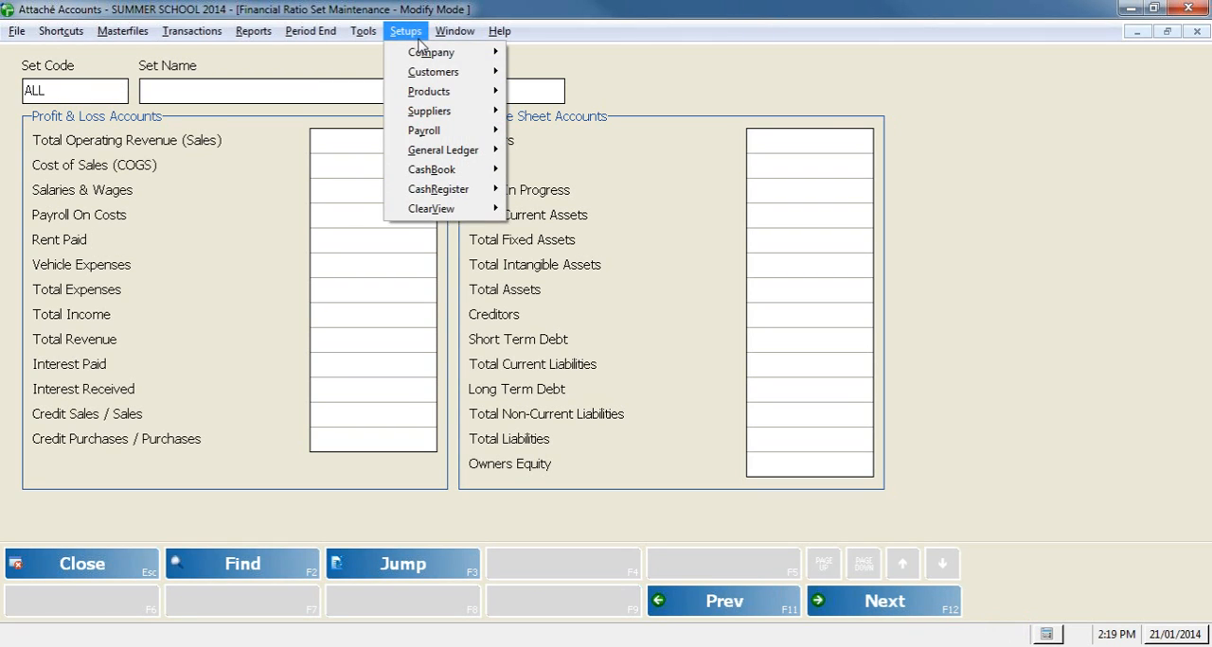
{"action": "mouse_move", "coordinate": [420, 52]}
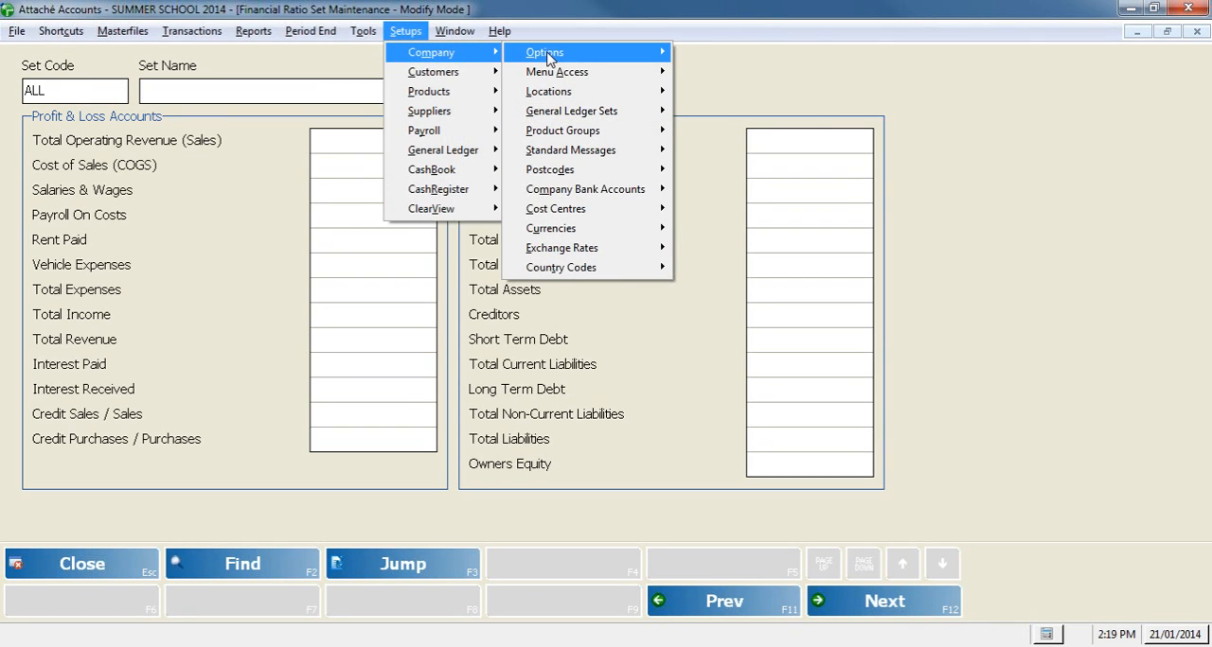
{"action": "mouse_move", "coordinate": [581, 57]}
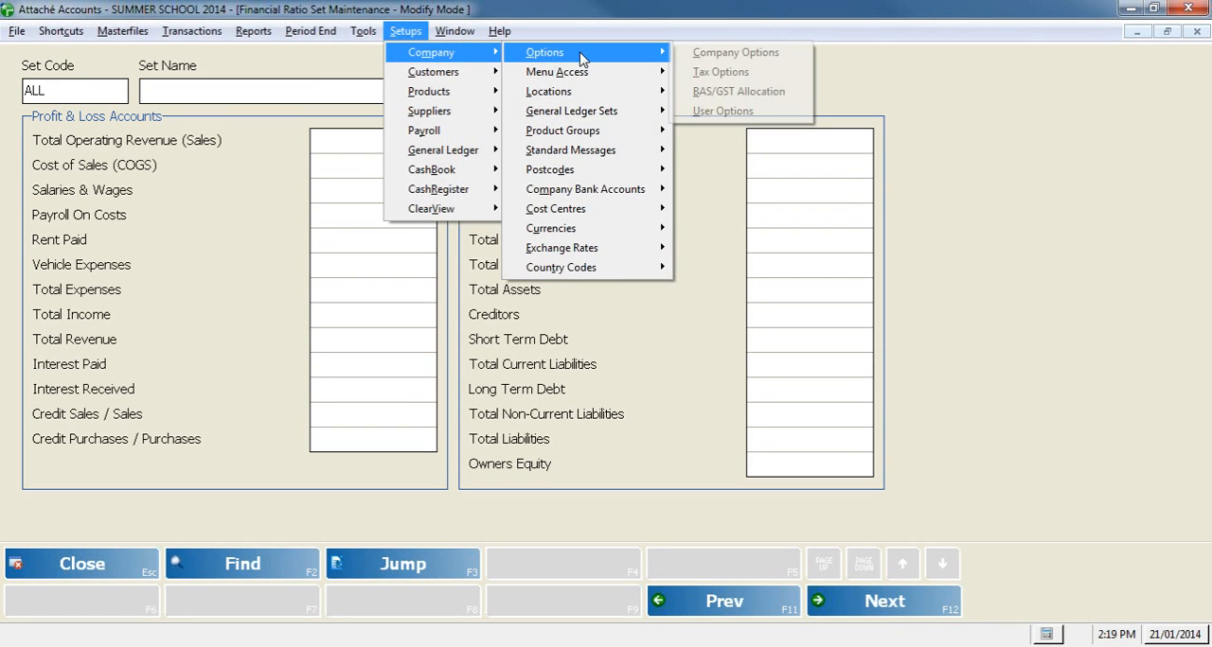
{"action": "left_click", "coordinate": [770, 114]}
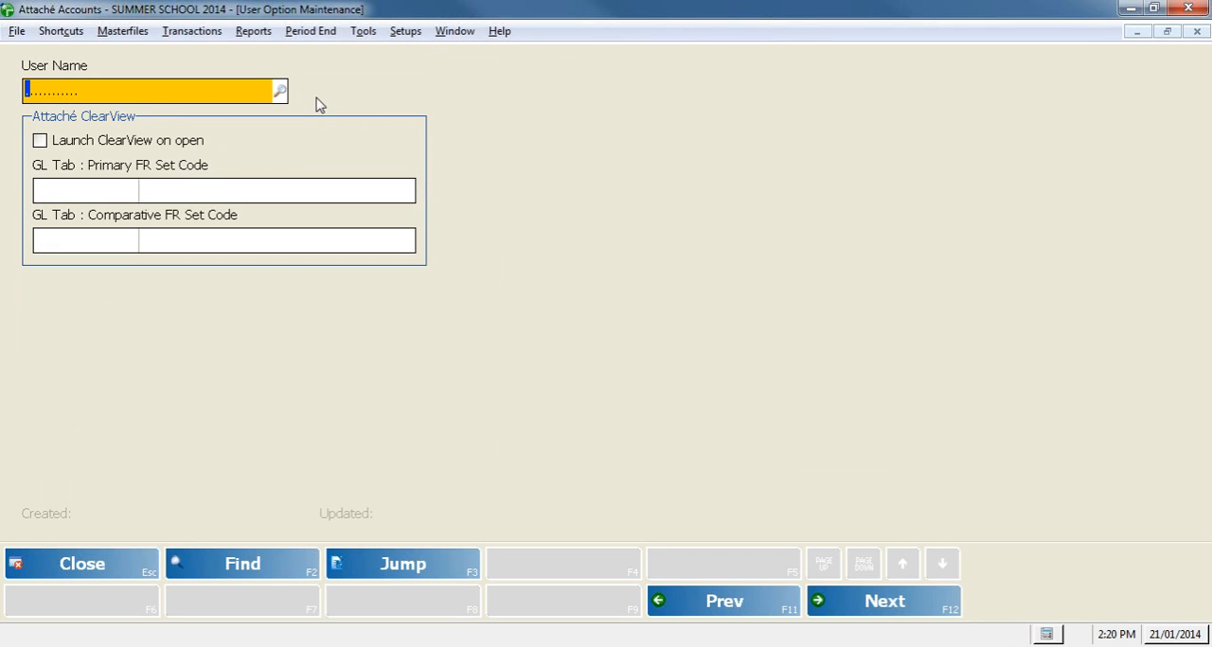
{"action": "type", "text": "SUPERVISR"}
{"action": "type", "text": "R"}
{"action": "key", "text": "Return"}
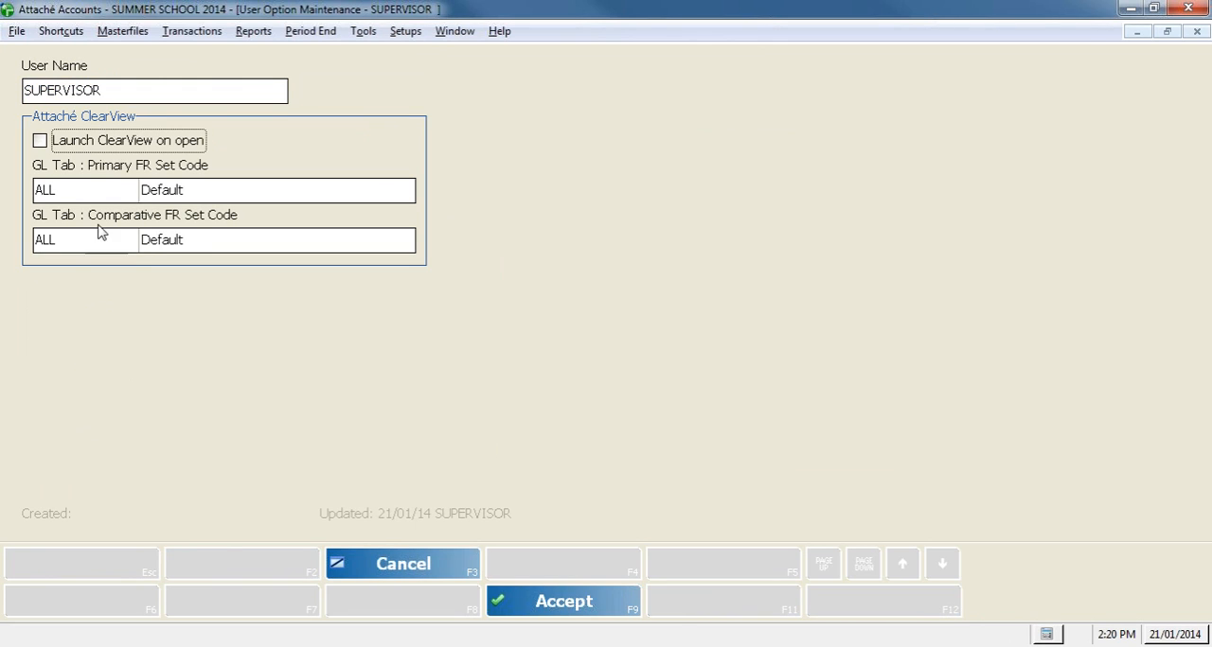
Step: Check the primary FR set code, accept the user options, and close the user option and ratio set maintenance
{"action": "left_click", "coordinate": [74, 194]}
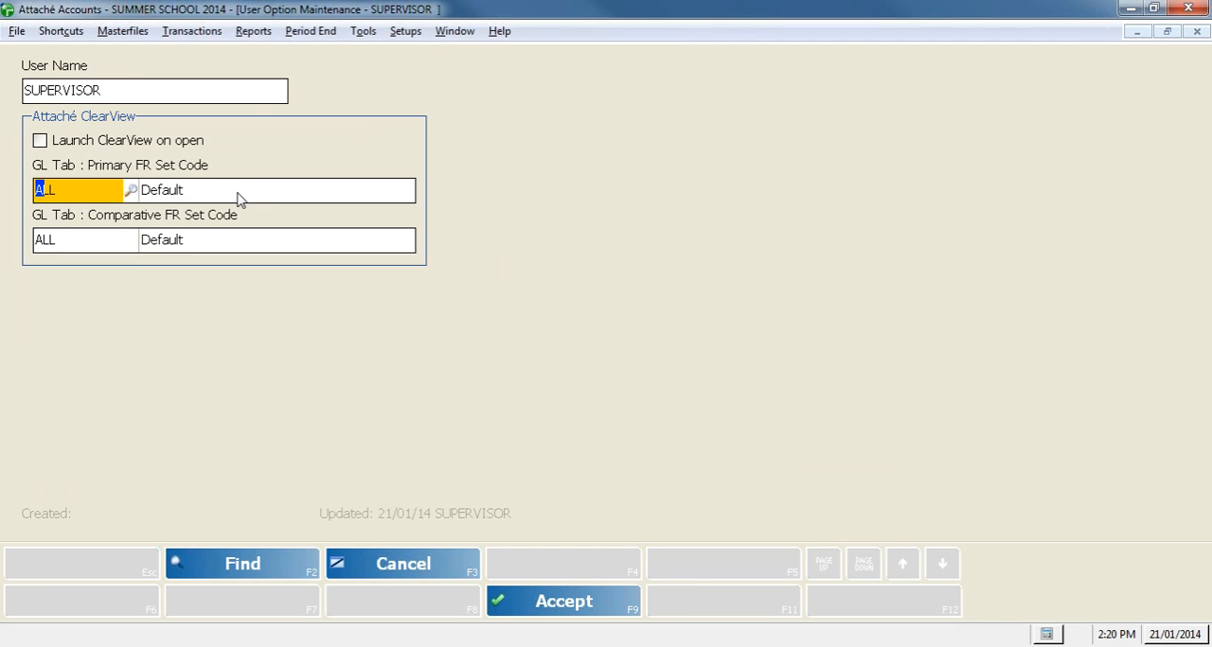
{"action": "left_click", "coordinate": [549, 606]}
{"action": "left_click", "coordinate": [104, 568]}
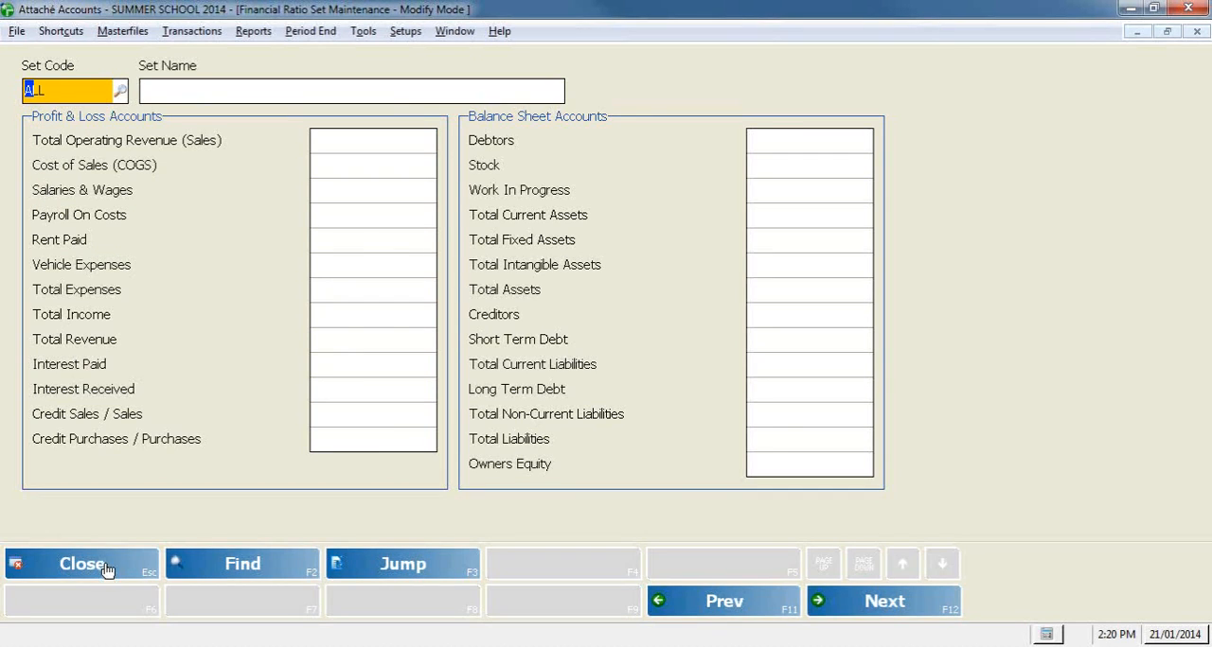
{"action": "left_click", "coordinate": [107, 567]}
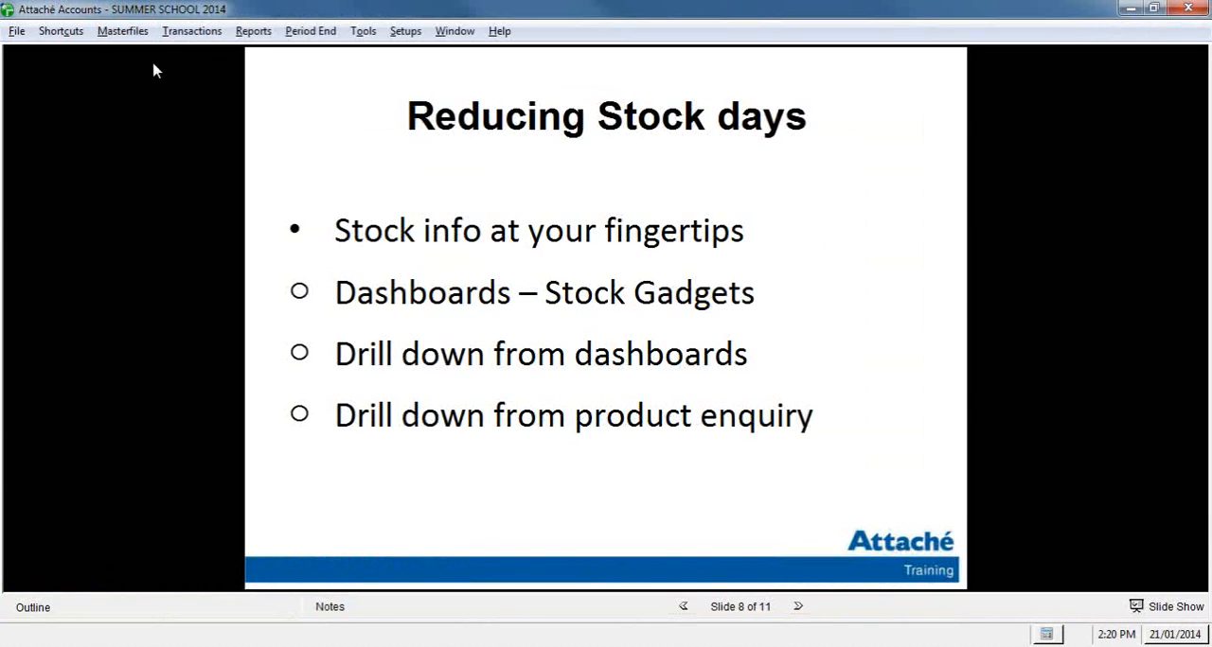
Step: Open the ClearView Business Intelligence dashboard and go to the Manager section's Stock page
{"action": "left_click", "coordinate": [123, 30]}
{"action": "mouse_move", "coordinate": [154, 194]}
{"action": "mouse_move", "coordinate": [327, 199]}
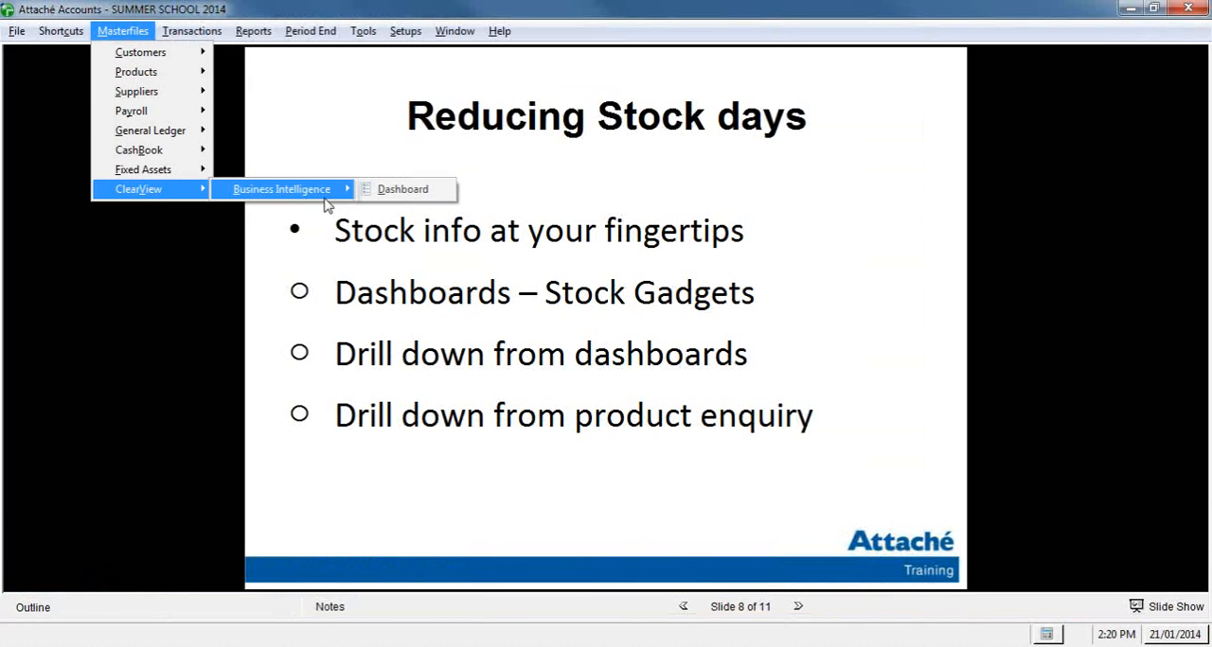
{"action": "left_click", "coordinate": [390, 190]}
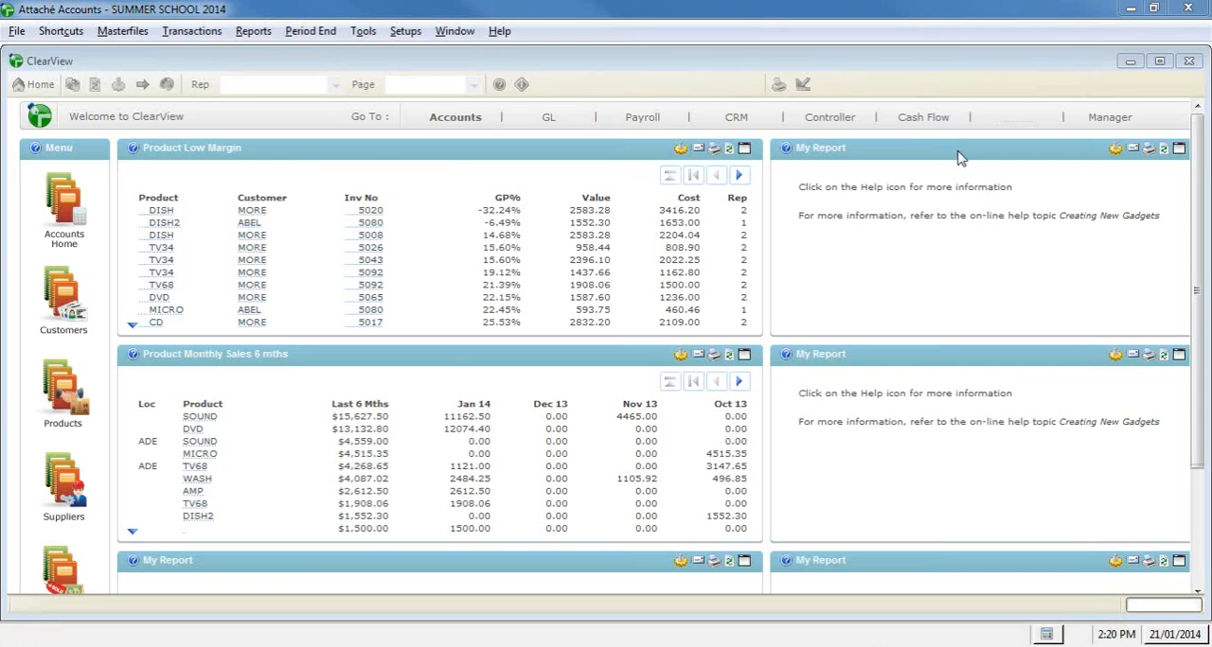
{"action": "mouse_move", "coordinate": [1110, 123]}
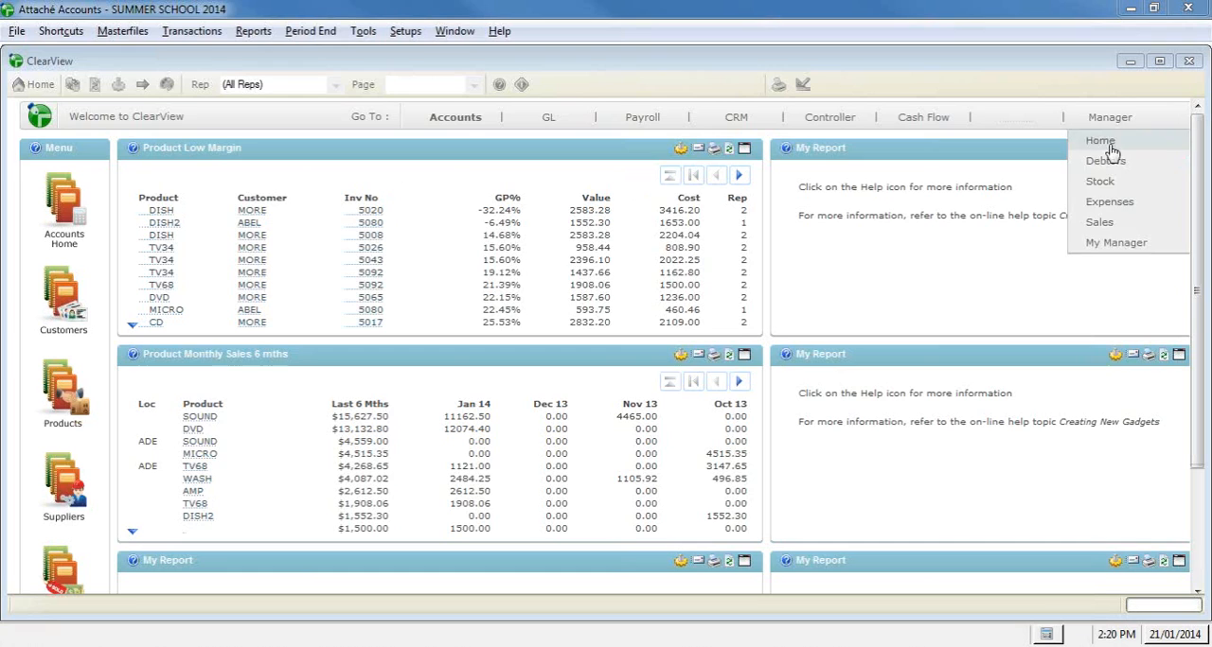
{"action": "left_click", "coordinate": [1111, 184]}
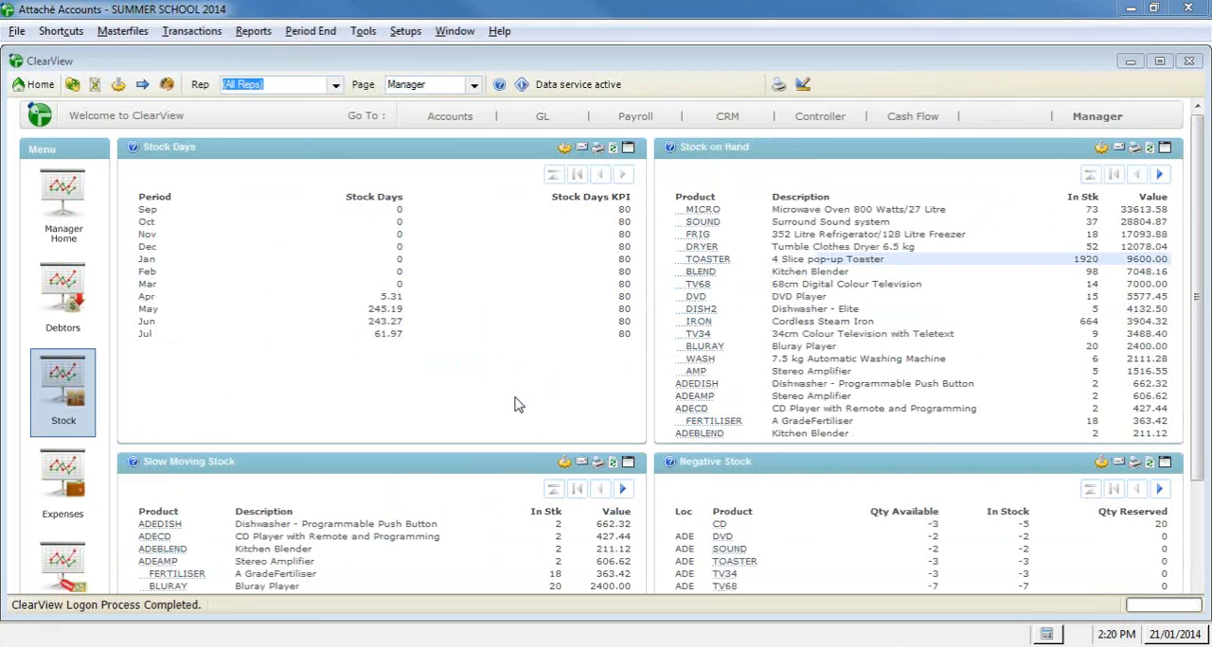
Step: View the Stock Days gadget as a chart against the KPI, and return it to table view
{"action": "right_click", "coordinate": [417, 388]}
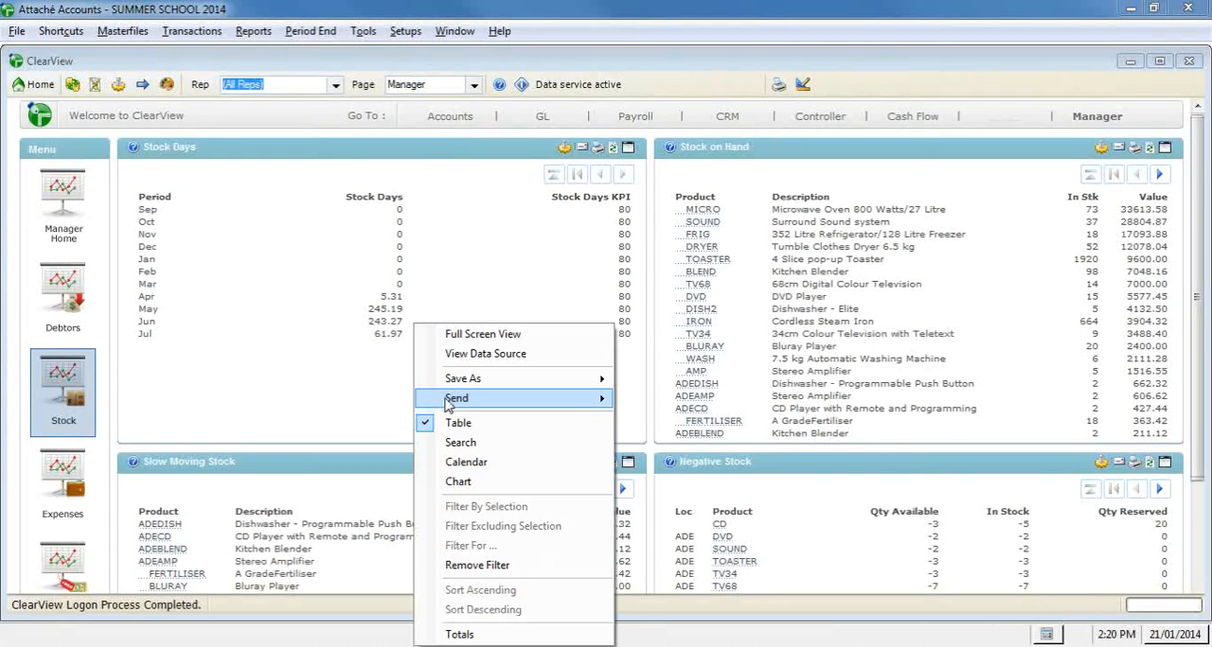
{"action": "left_click", "coordinate": [559, 481]}
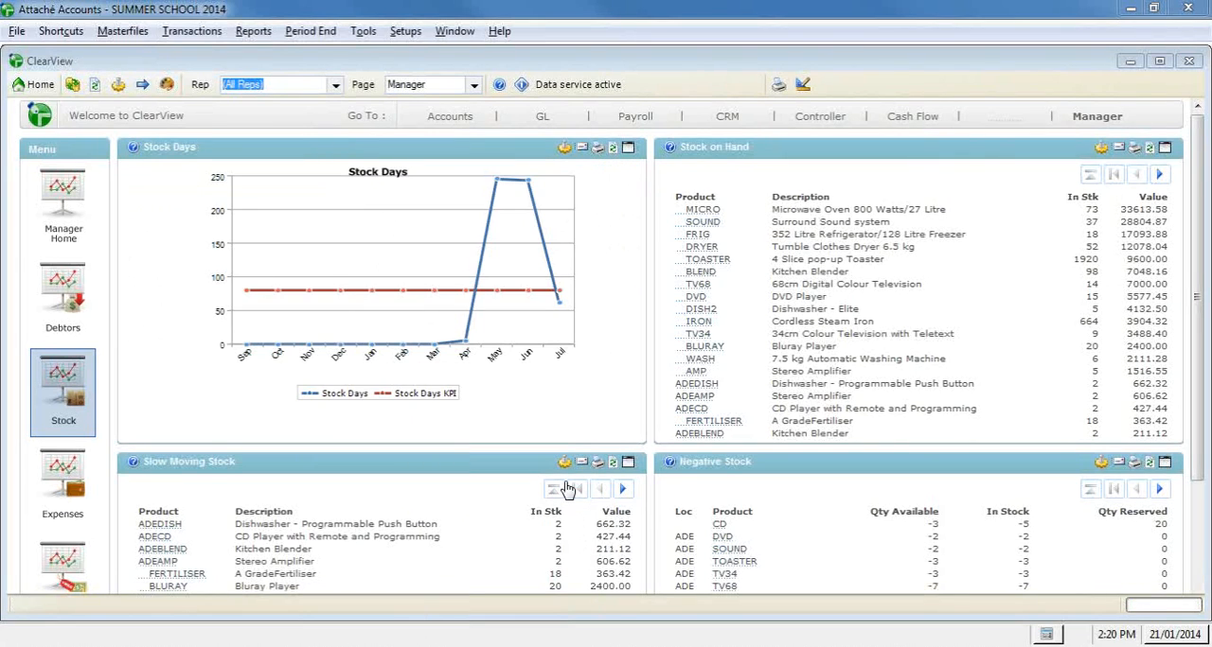
{"action": "right_click", "coordinate": [577, 371]}
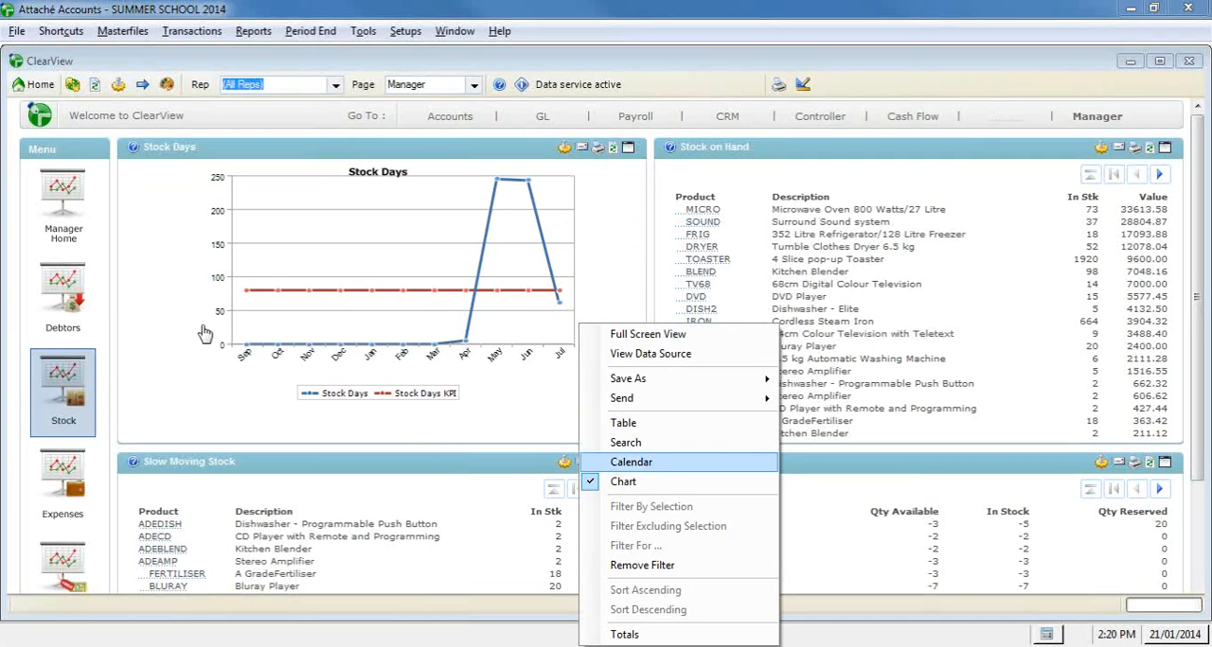
{"action": "left_click", "coordinate": [232, 306]}
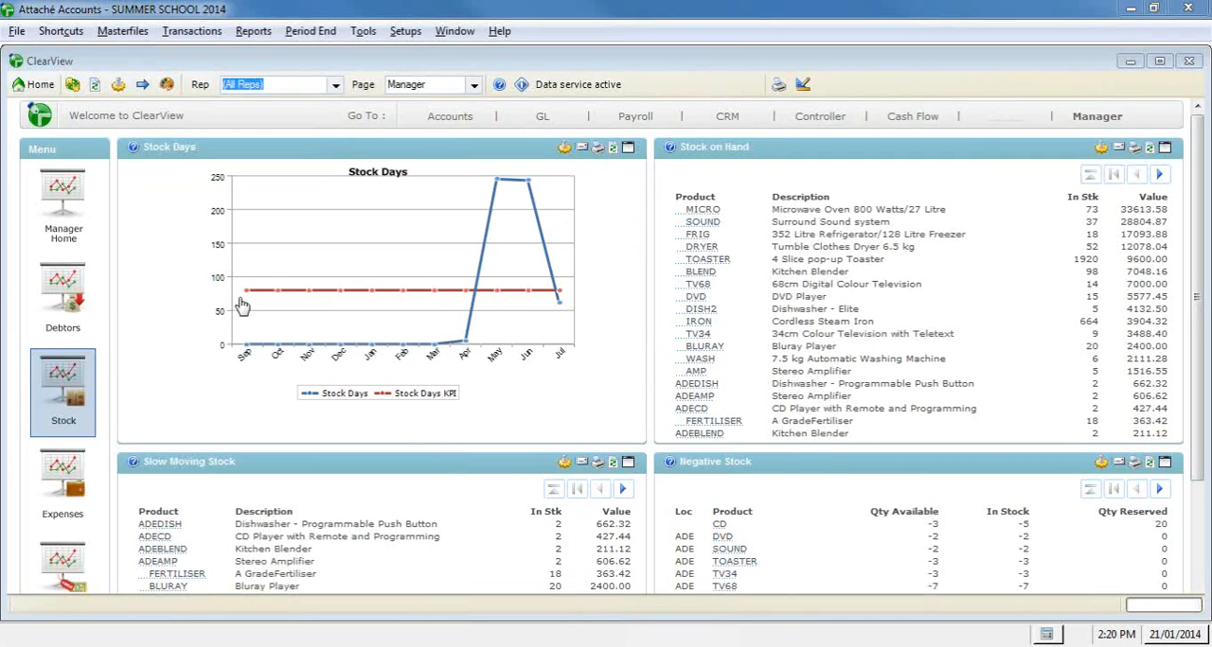
{"action": "right_click", "coordinate": [610, 312]}
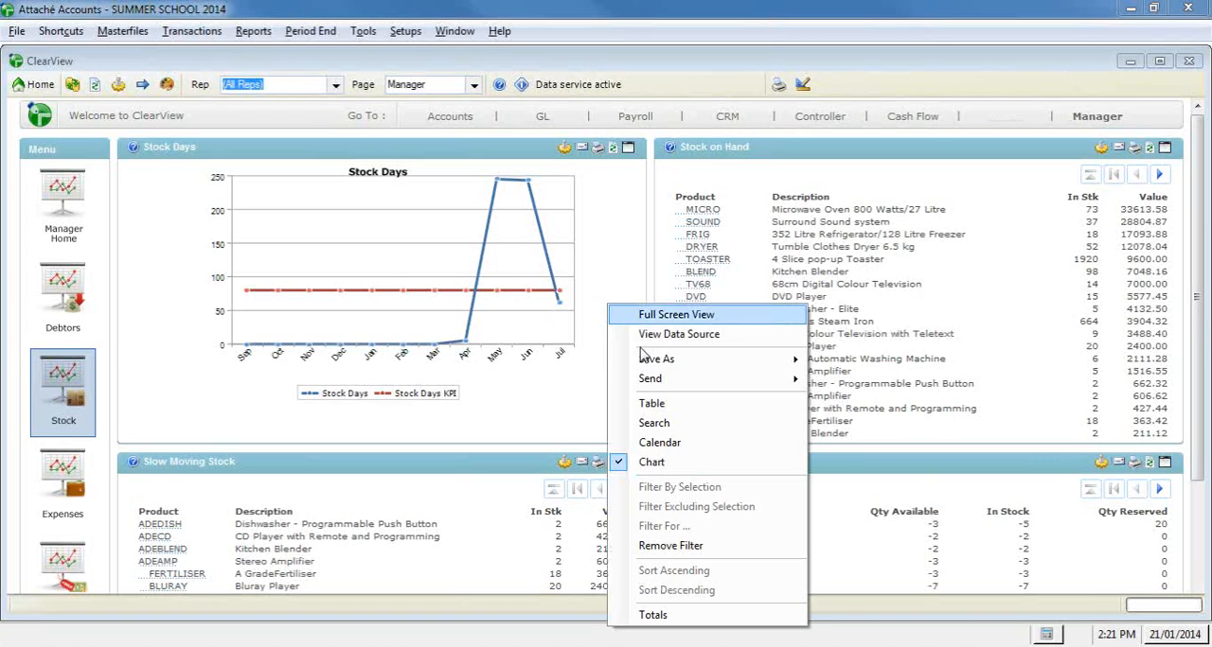
{"action": "left_click", "coordinate": [667, 405]}
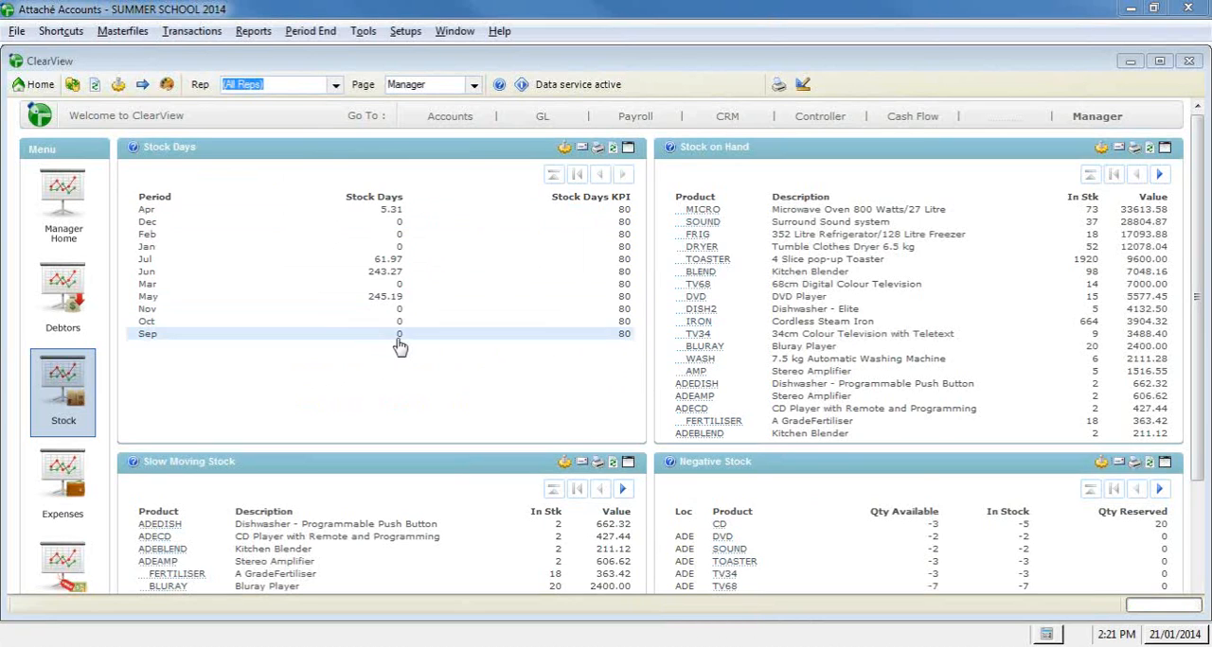
Step: Look over the remaining stock gadgets, and open the GL home page to review its ratio charts
{"action": "scroll", "coordinate": [76, 428], "scroll_direction": "down", "scroll_amount": 2}
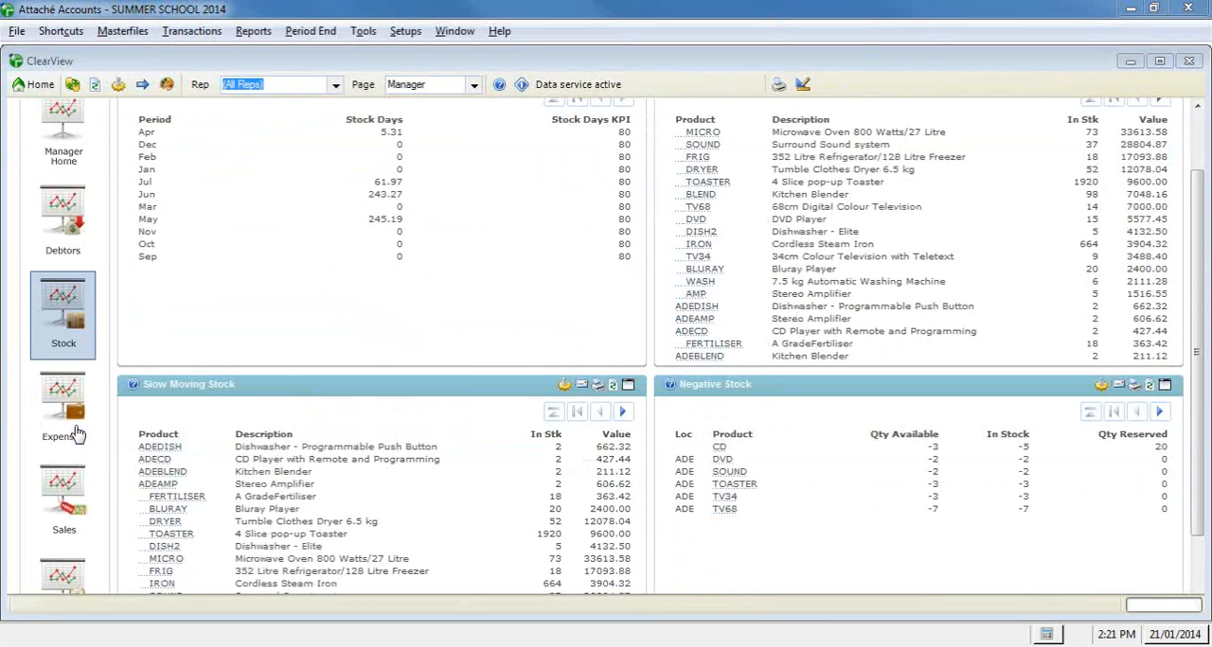
{"action": "scroll", "coordinate": [76, 431], "scroll_direction": "up", "scroll_amount": 2}
{"action": "mouse_move", "coordinate": [542, 123]}
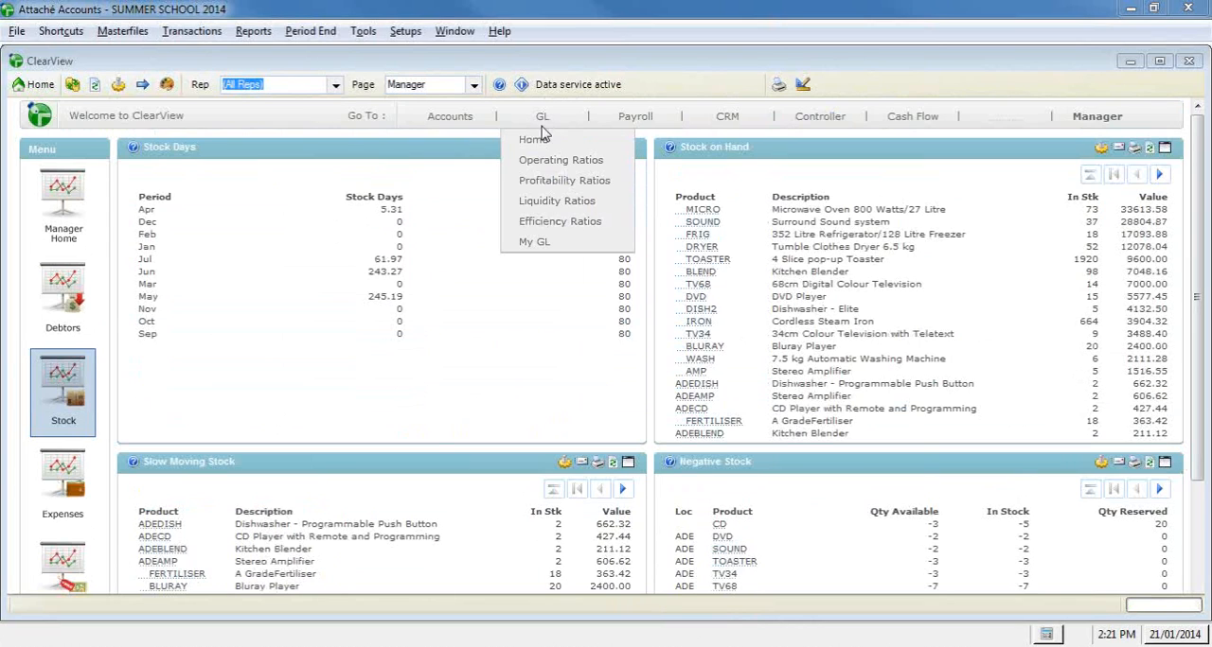
{"action": "left_click", "coordinate": [552, 150]}
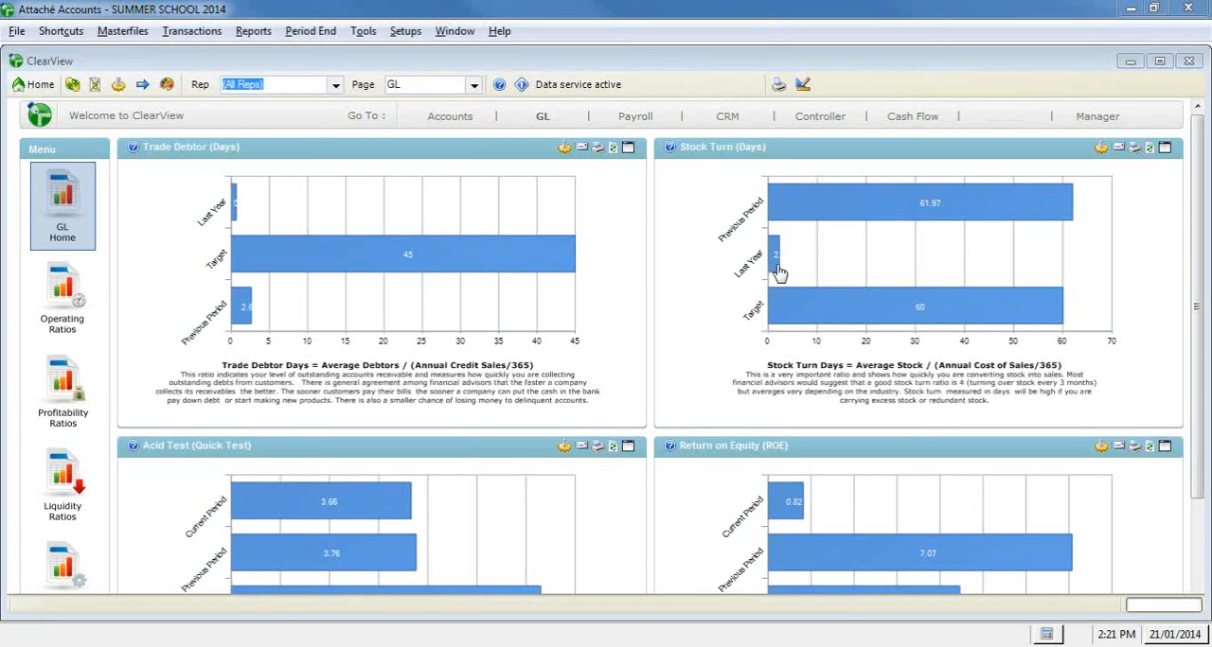
{"action": "scroll", "coordinate": [631, 258], "scroll_direction": "down", "scroll_amount": 3}
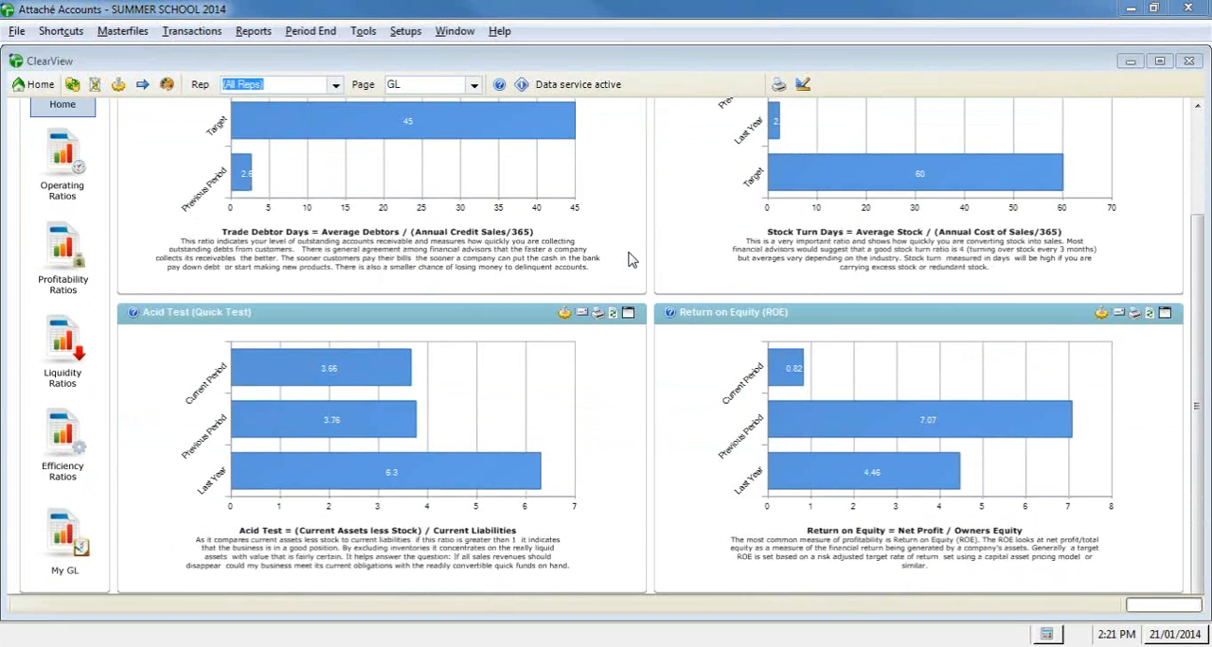
{"action": "scroll", "coordinate": [500, 152], "scroll_direction": "up", "scroll_amount": 3}
Step: Open the GL Operating Ratios page and display the Stock Turn (Days) table gadget as a chart
{"action": "mouse_move", "coordinate": [542, 116]}
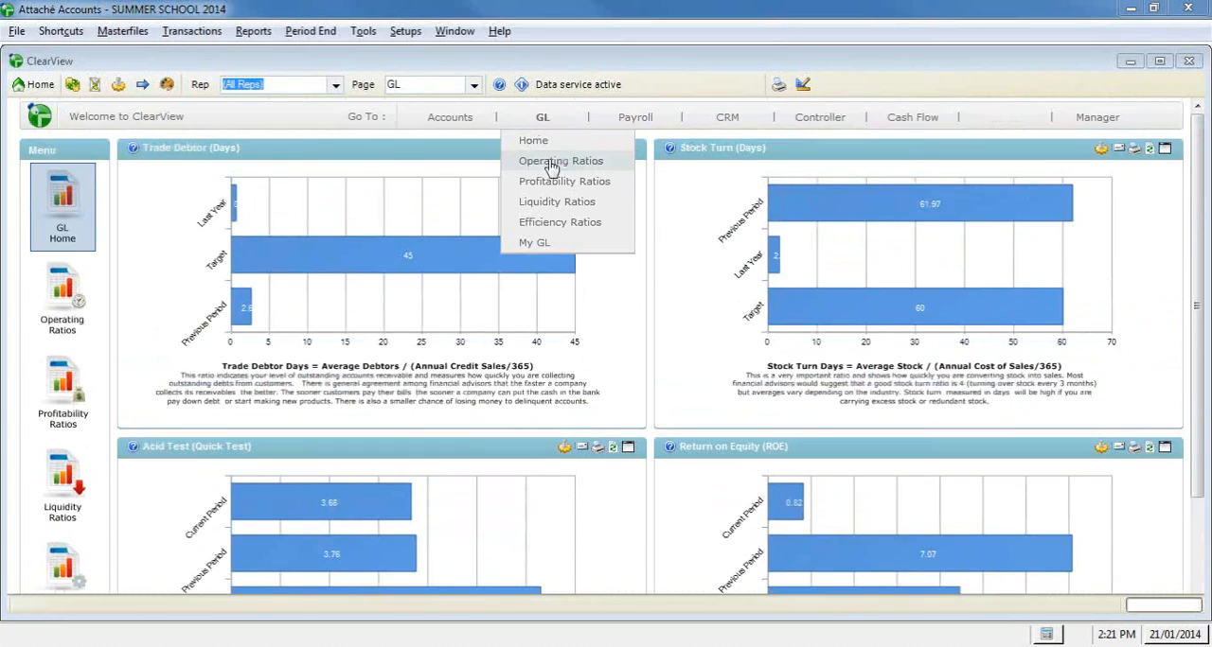
{"action": "left_click", "coordinate": [556, 163]}
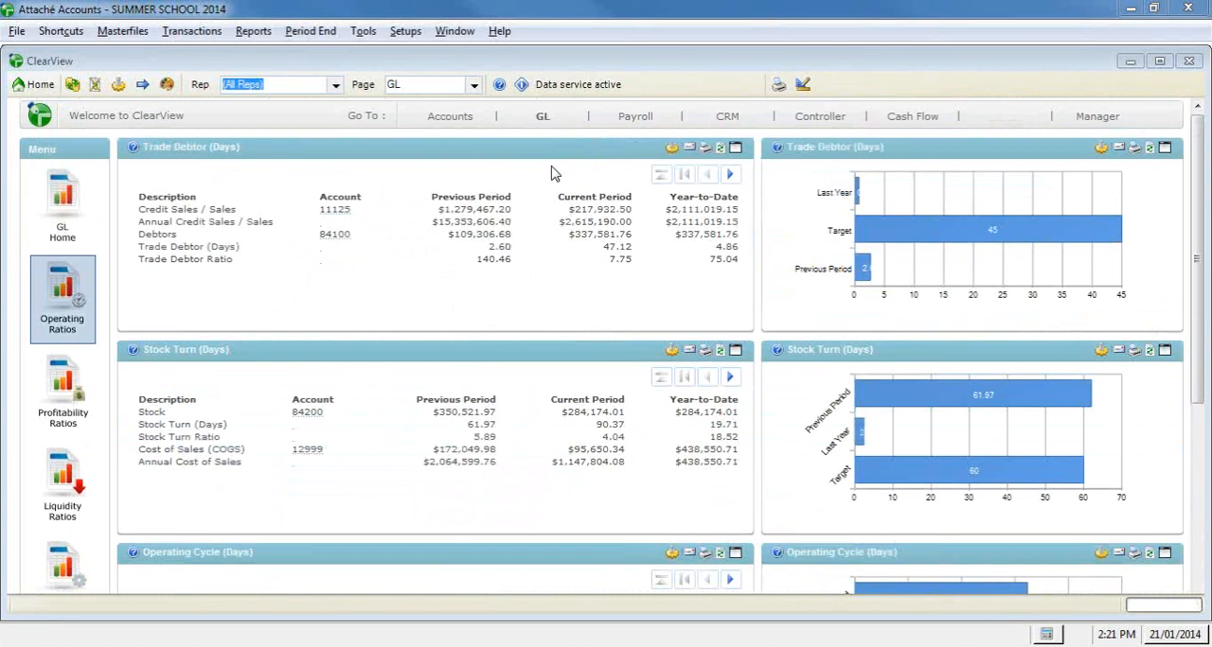
{"action": "mouse_move", "coordinate": [540, 125]}
{"action": "right_click", "coordinate": [498, 483]}
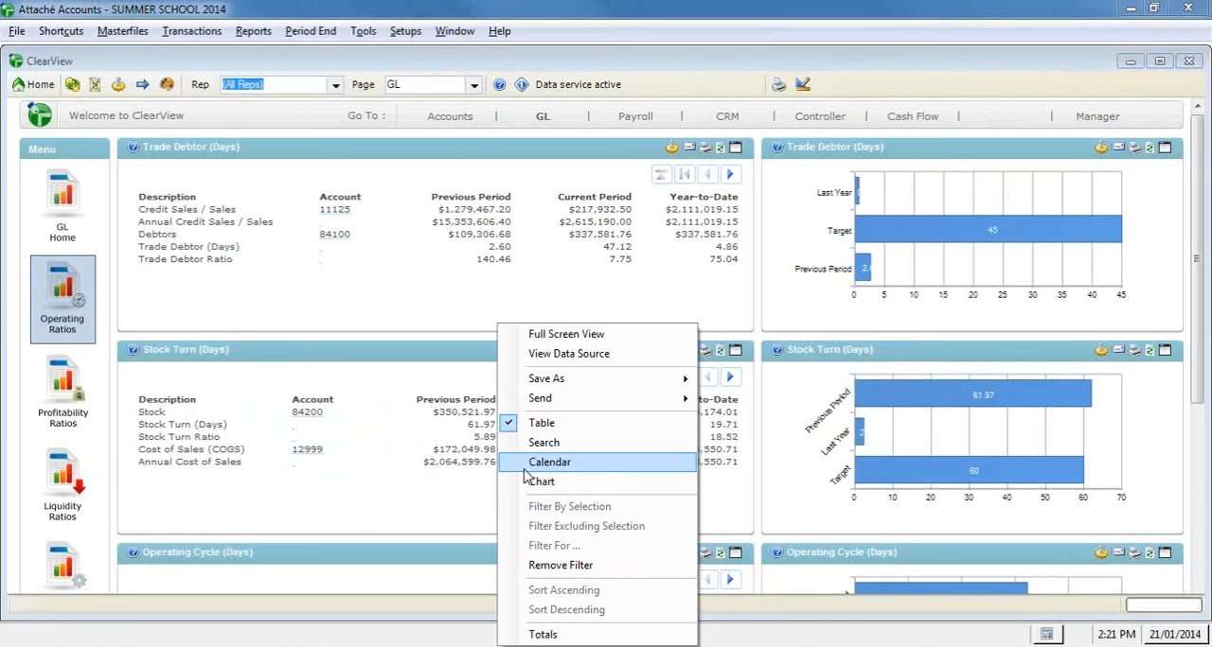
{"action": "left_click", "coordinate": [569, 482]}
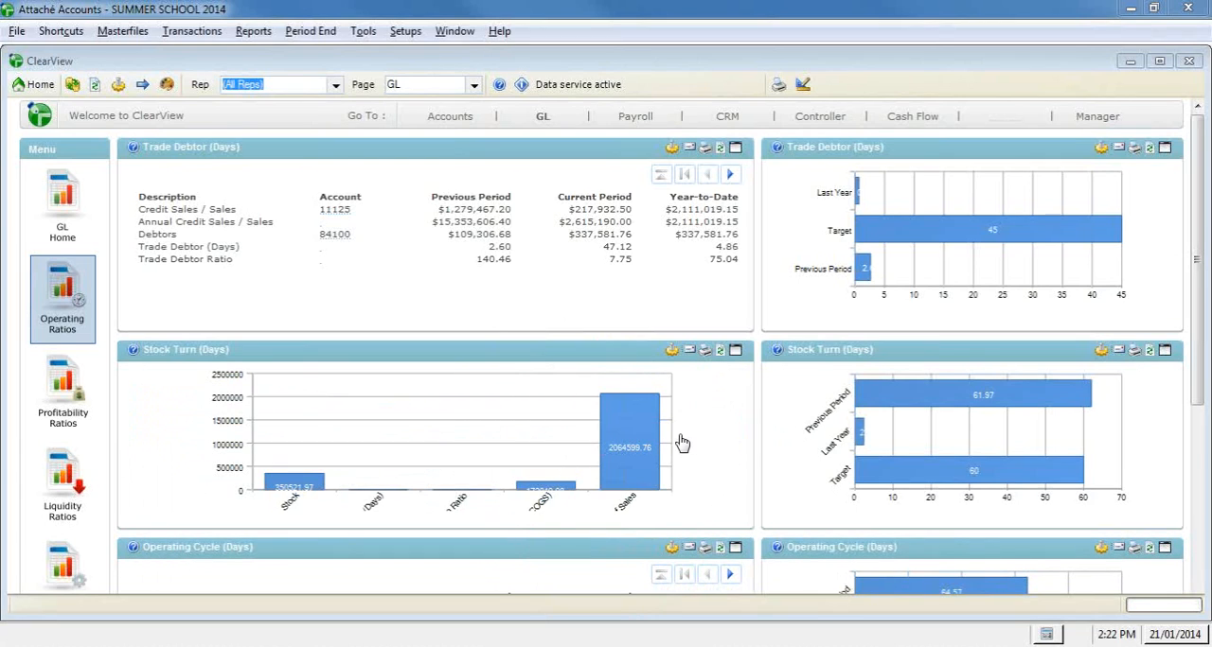
Step: Start an email containing the Stock Turn (Days) chart, enlarge the message window, and close it unsent
{"action": "left_click", "coordinate": [689, 352]}
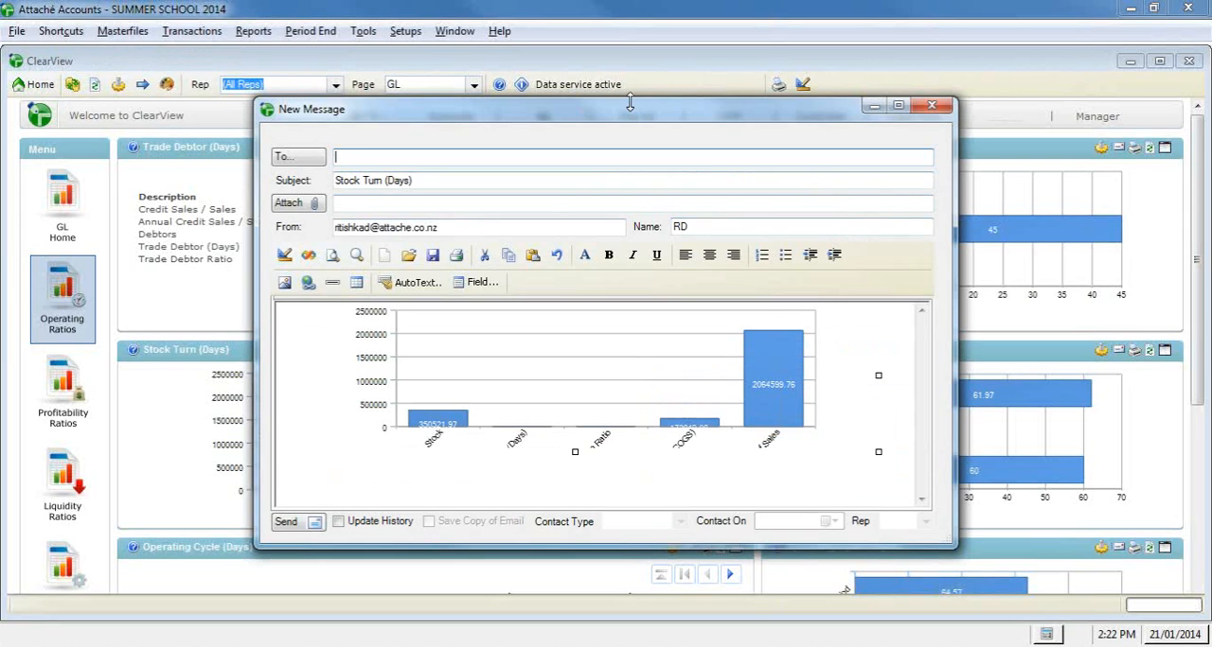
{"action": "left_click_drag", "start_coordinate": [629, 101], "coordinate": [630, 55]}
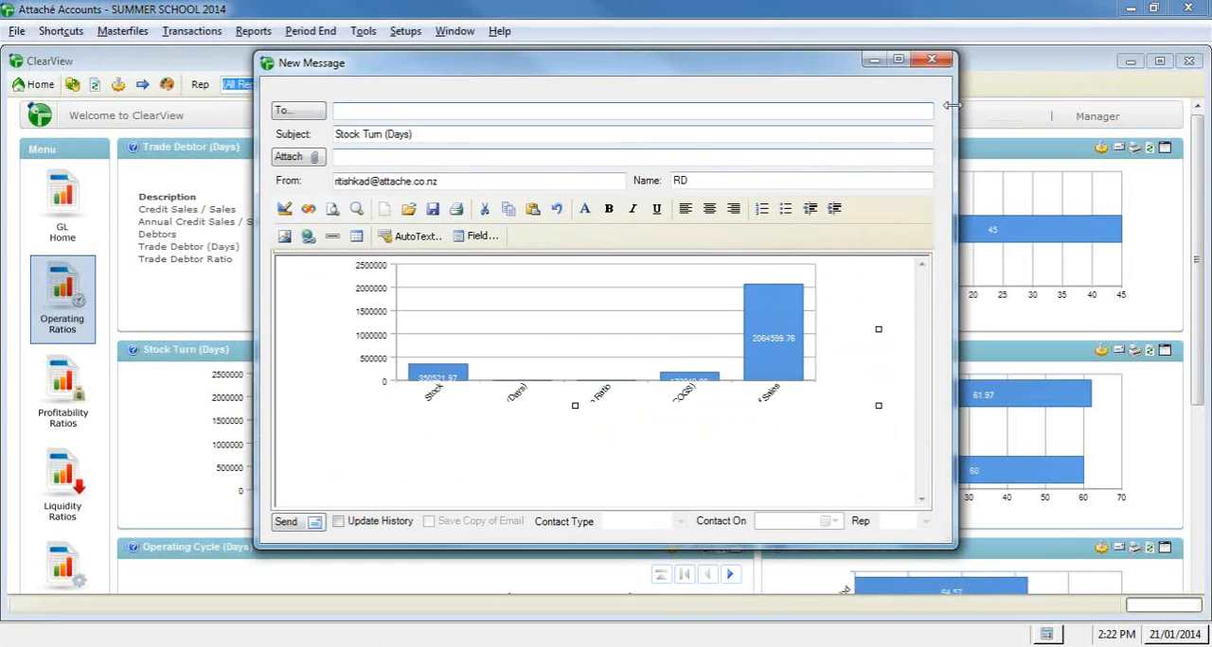
{"action": "left_click", "coordinate": [931, 59]}
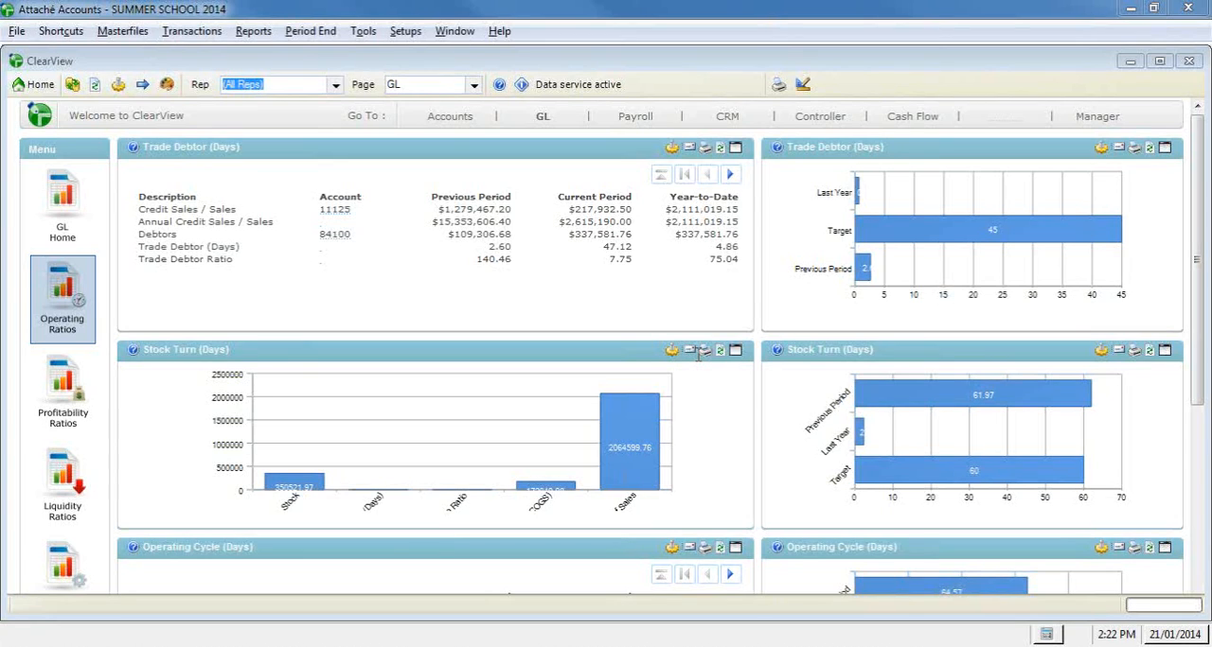
Step: Open the Manager Stock page and expand the Stock on Hand gadget to full-screen view
{"action": "mouse_move", "coordinate": [1131, 112]}
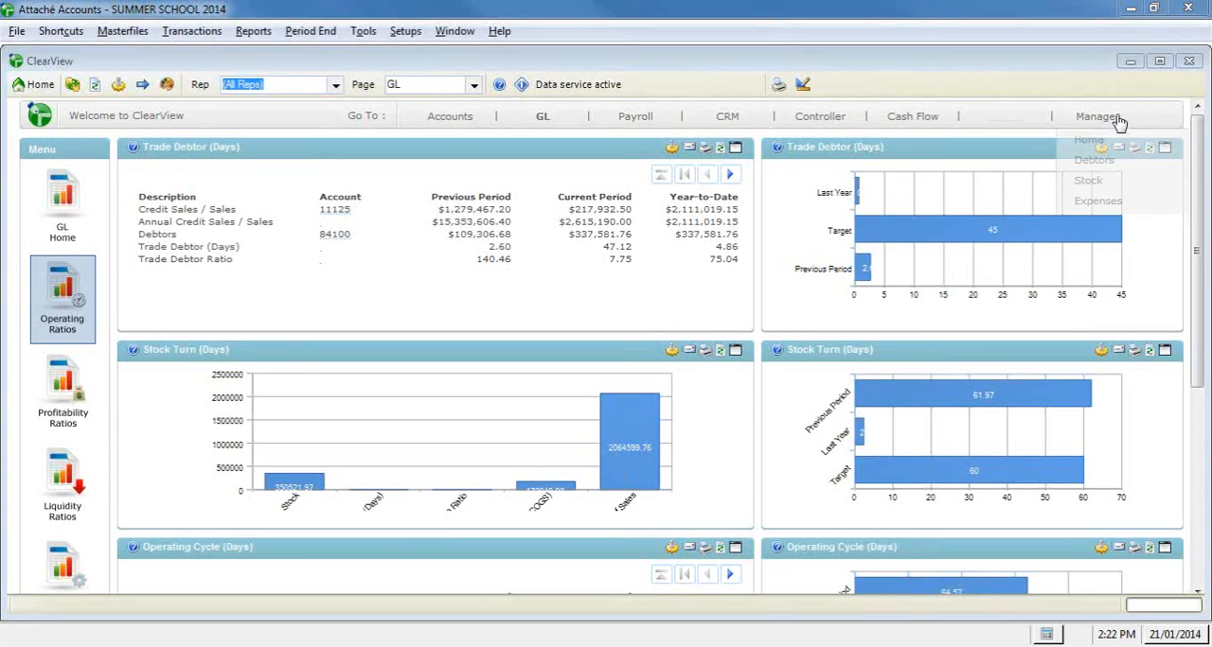
{"action": "left_click", "coordinate": [1108, 186]}
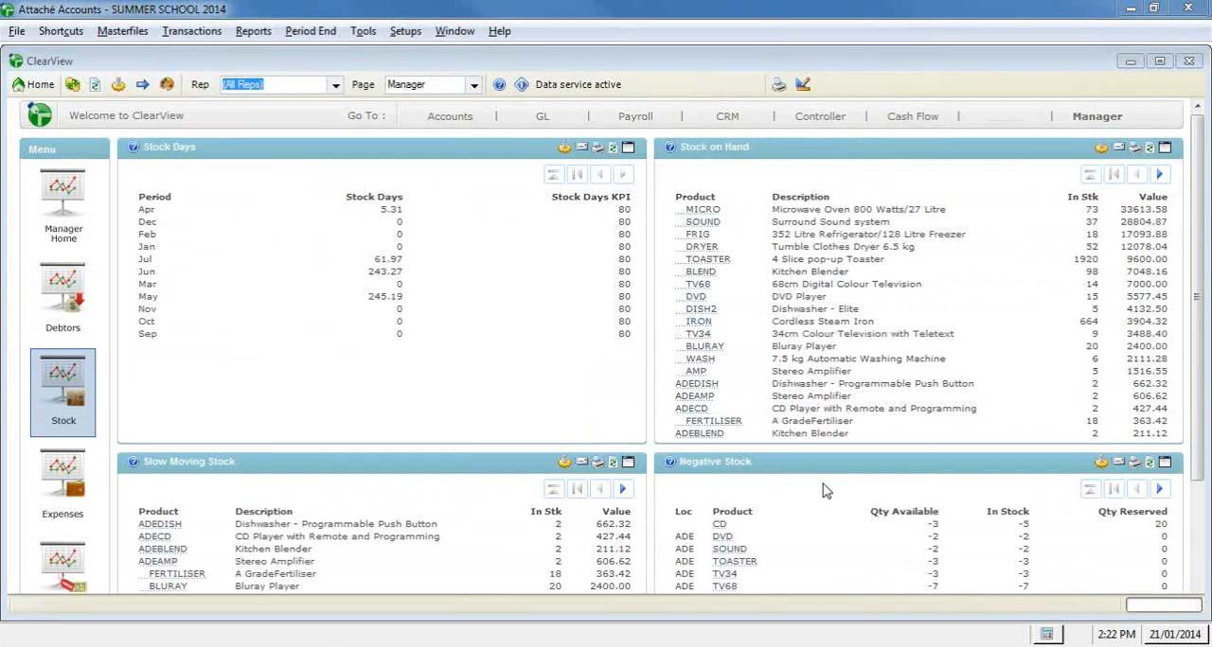
{"action": "left_click", "coordinate": [1164, 148]}
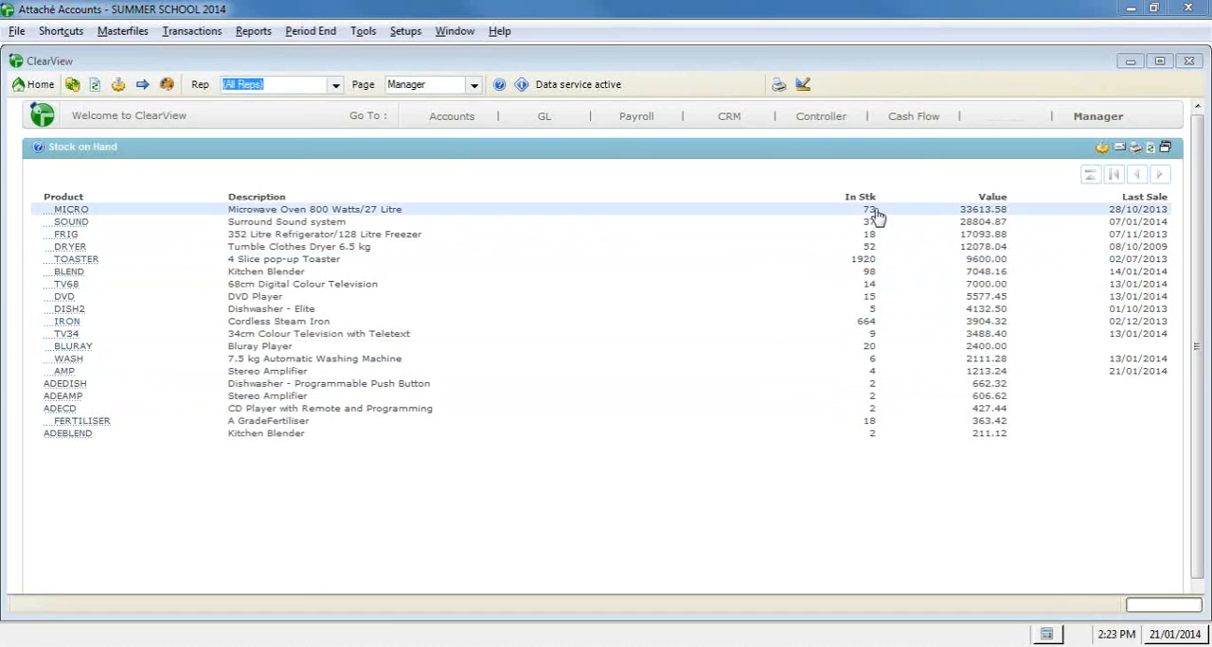
Step: Filter the Stock on Hand gadget for In Stk quantities >500, and return the gadget to its normal size
{"action": "right_click", "coordinate": [871, 257]}
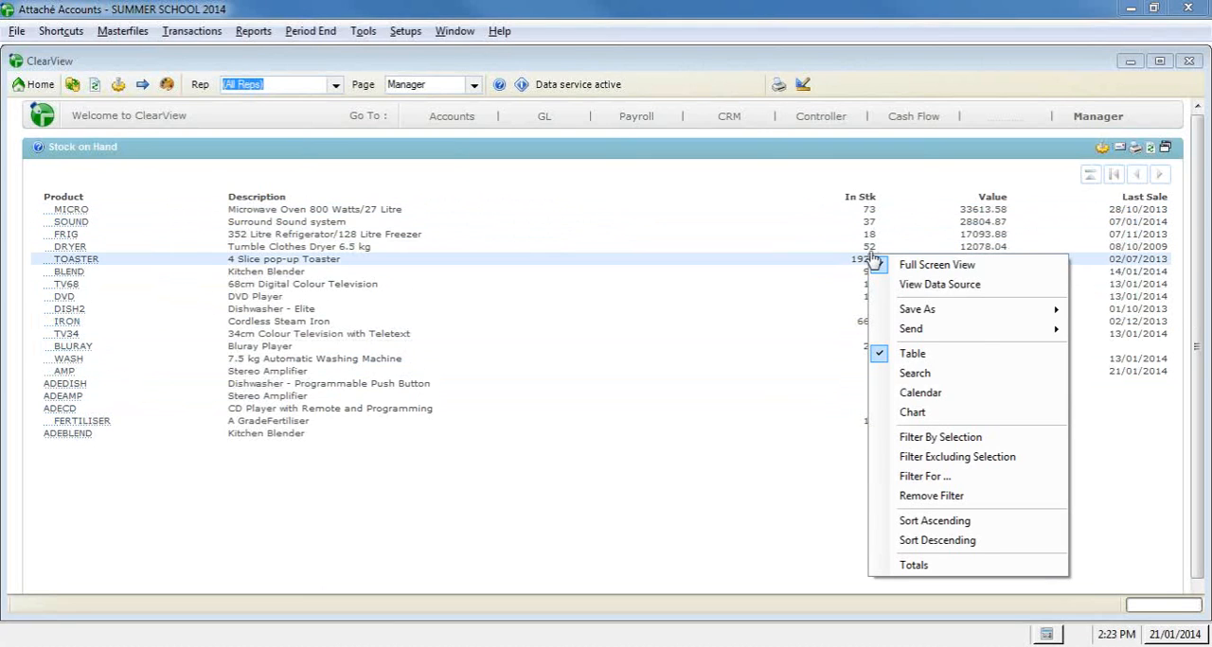
{"action": "left_click", "coordinate": [1009, 485]}
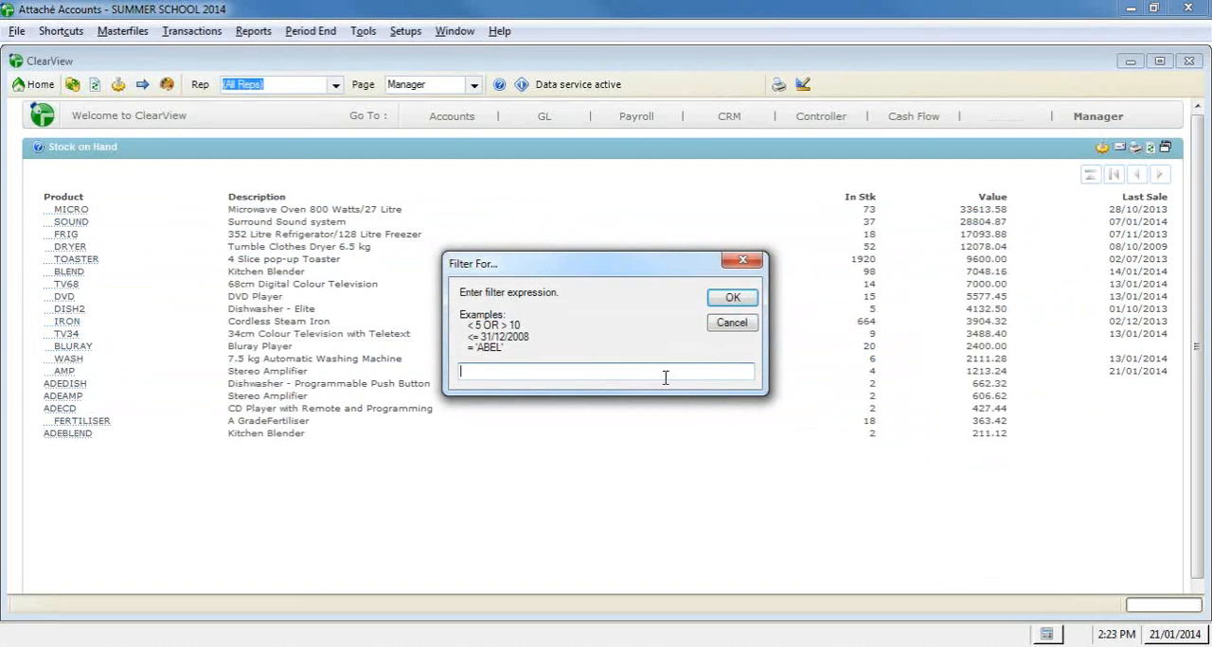
{"action": "type", "text": ">500"}
{"action": "left_click", "coordinate": [730, 299]}
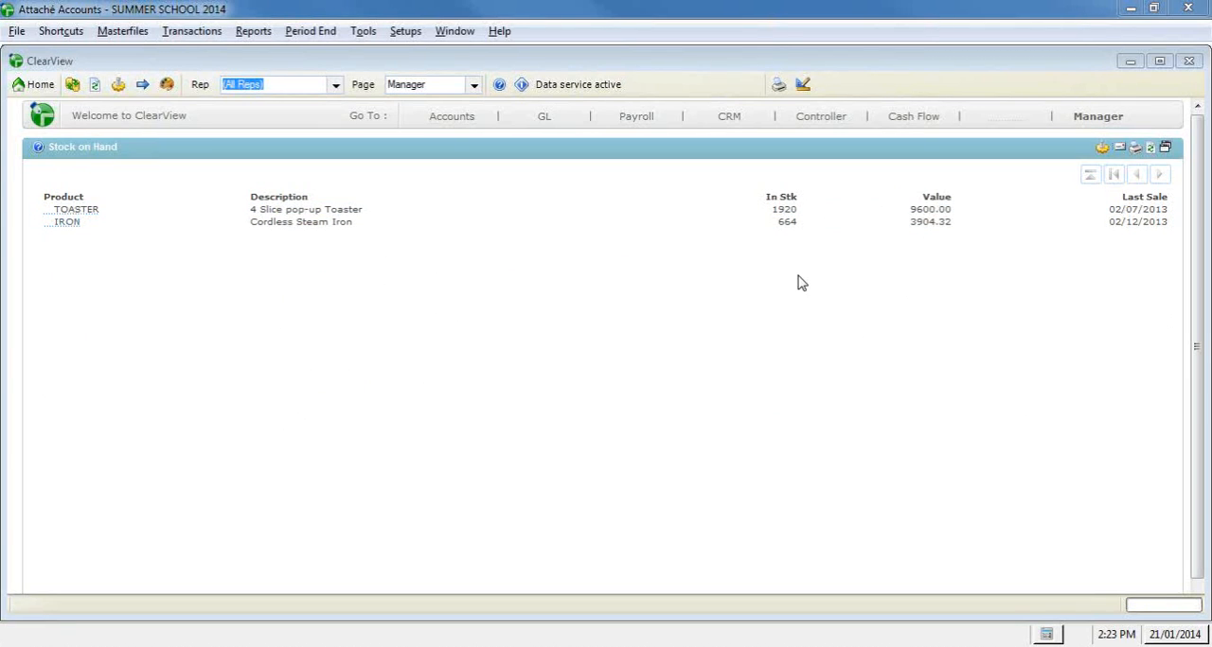
{"action": "left_click", "coordinate": [1164, 147]}
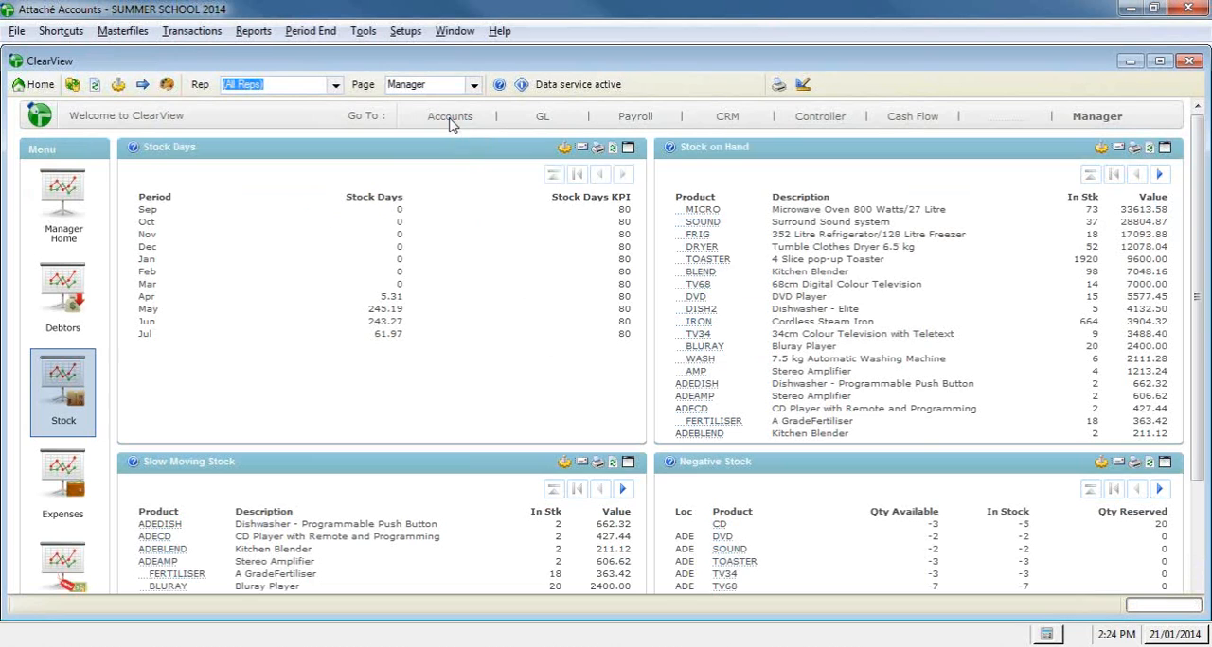
Step: Open the Accounts Products page and look over the Product Reorder and Negative Stock gadgets
{"action": "left_click", "coordinate": [451, 121]}
{"action": "left_click", "coordinate": [461, 184]}
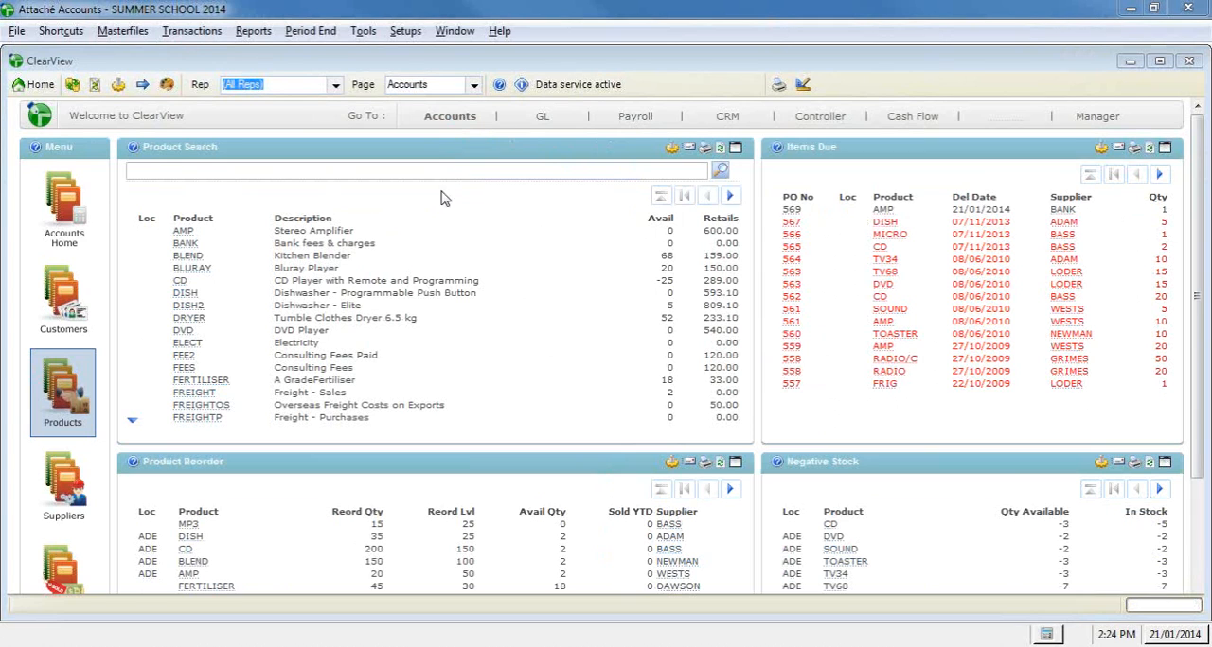
{"action": "scroll", "coordinate": [441, 225], "scroll_direction": "down", "scroll_amount": 4}
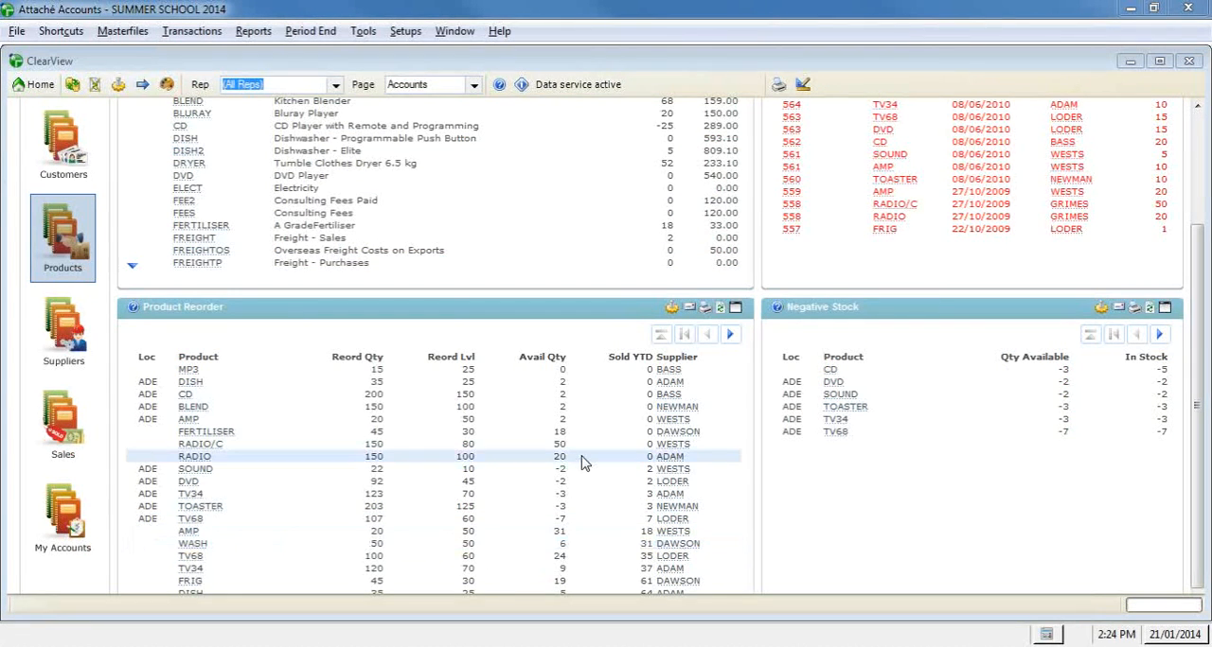
{"action": "scroll", "coordinate": [573, 462], "scroll_direction": "down", "scroll_amount": 1}
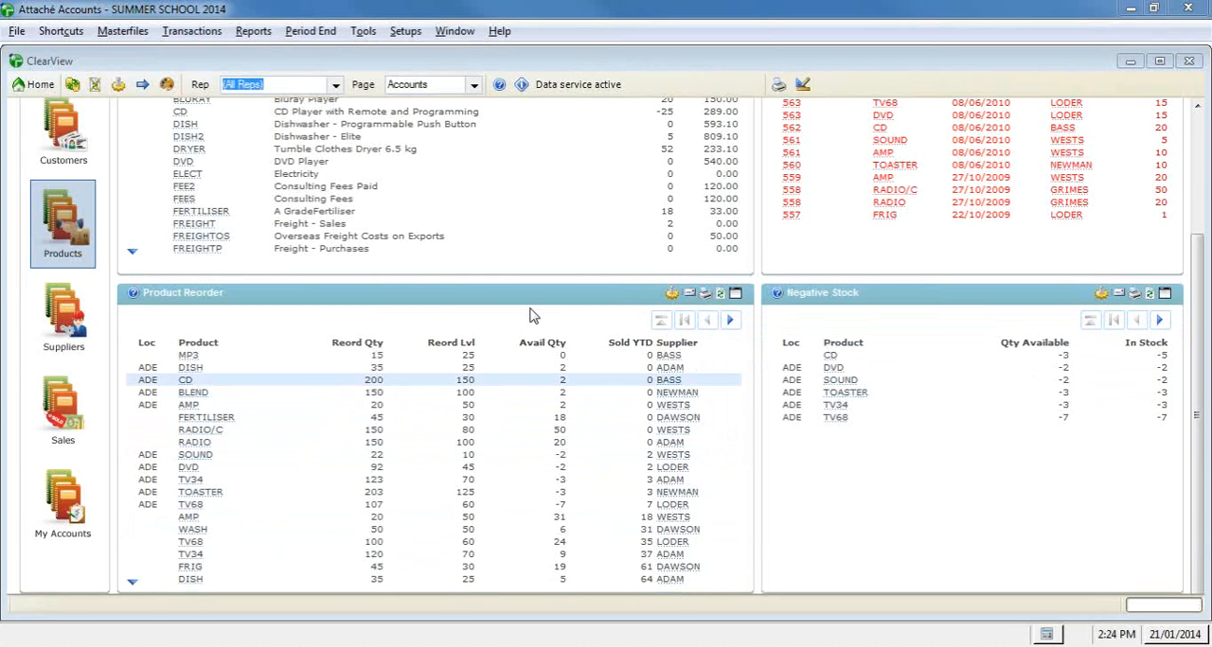
Step: Sort the Product Reorder gadget by Supplier and review the items grouped by supplier
{"action": "mouse_move", "coordinate": [672, 524]}
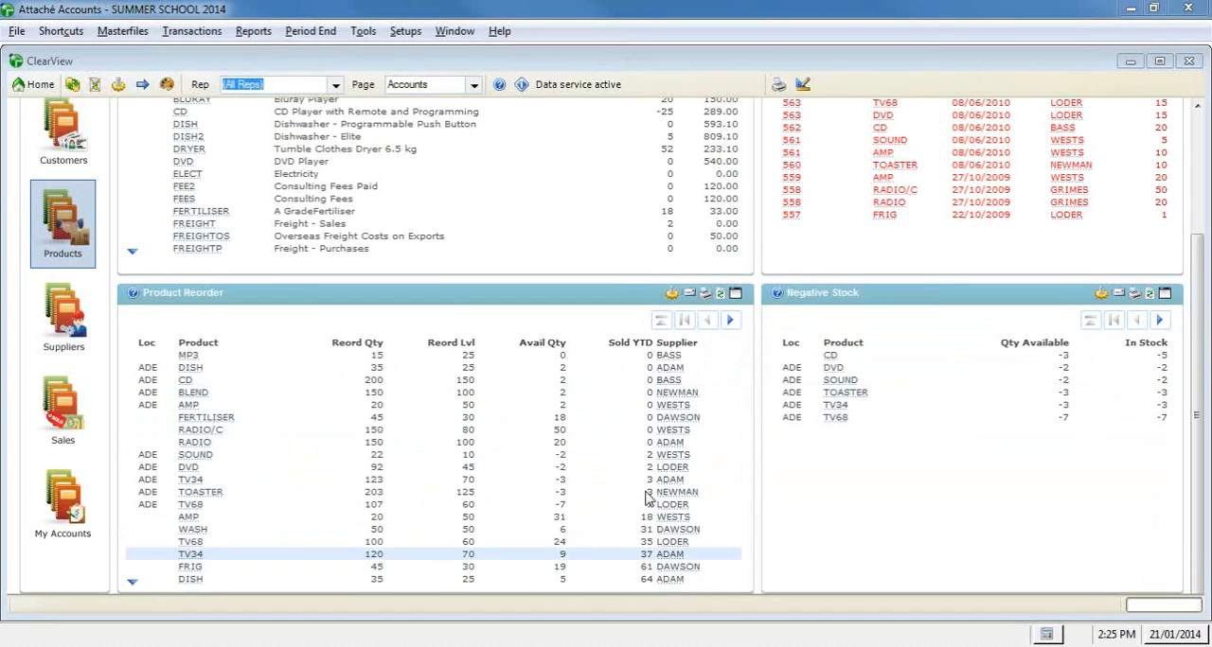
{"action": "left_click", "coordinate": [687, 353]}
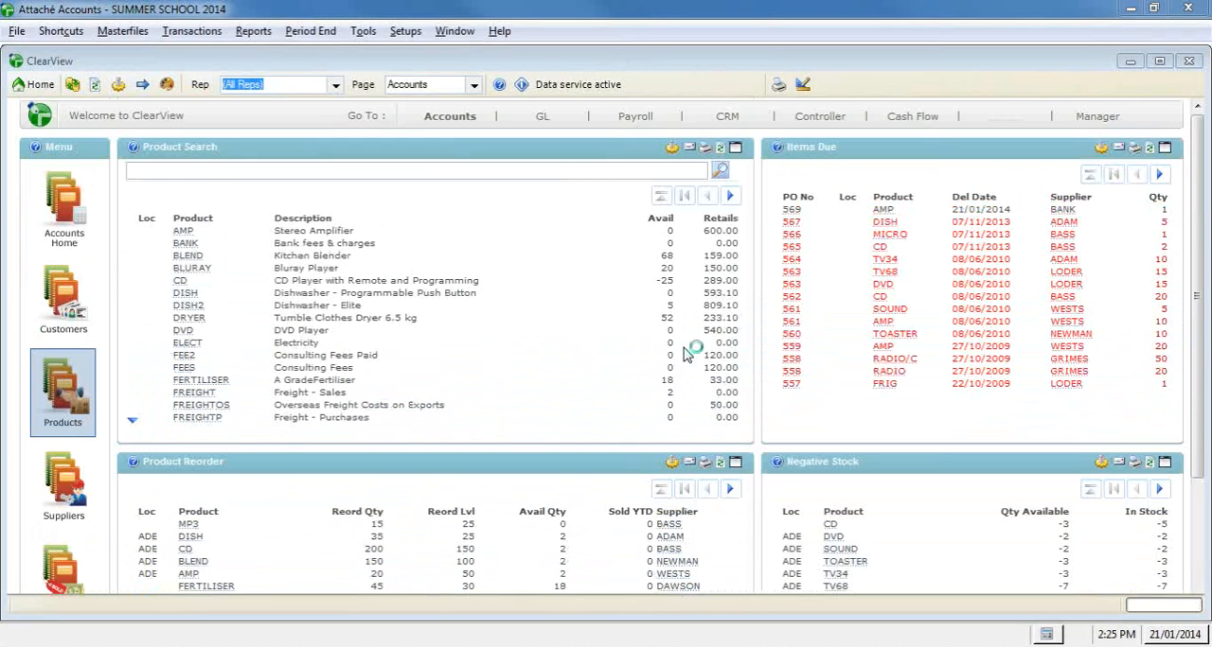
{"action": "scroll", "coordinate": [679, 365], "scroll_direction": "down", "scroll_amount": 3}
{"action": "scroll", "coordinate": [680, 366], "scroll_direction": "down", "scroll_amount": 3}
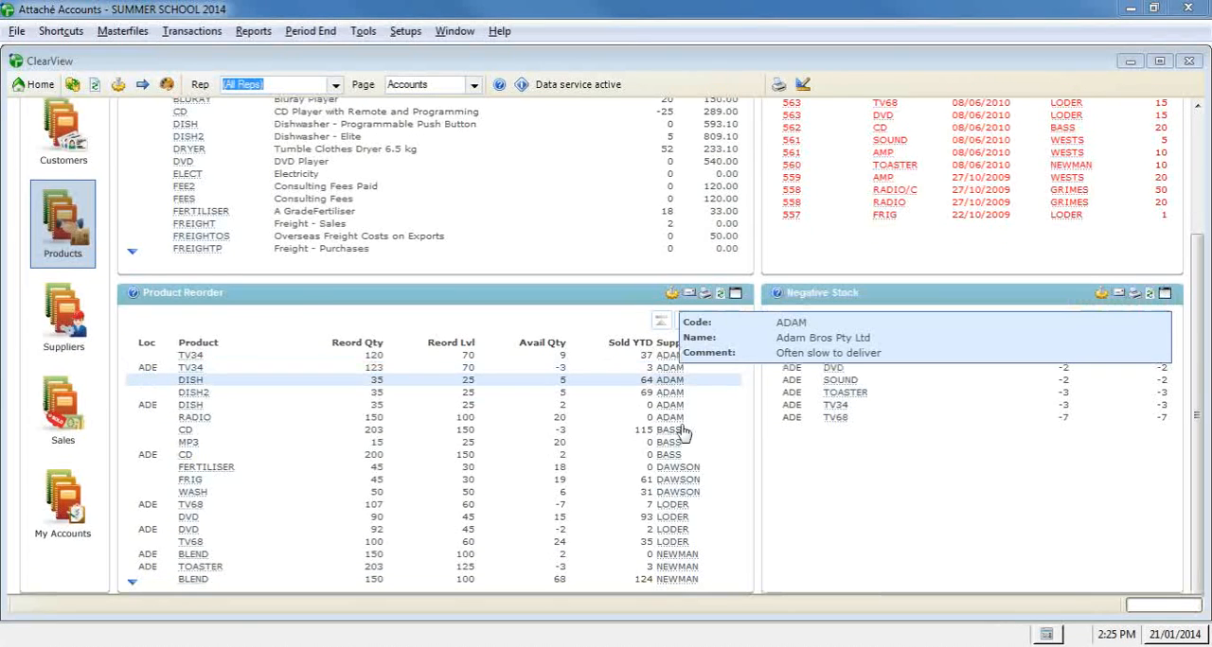
{"action": "mouse_move", "coordinate": [684, 458]}
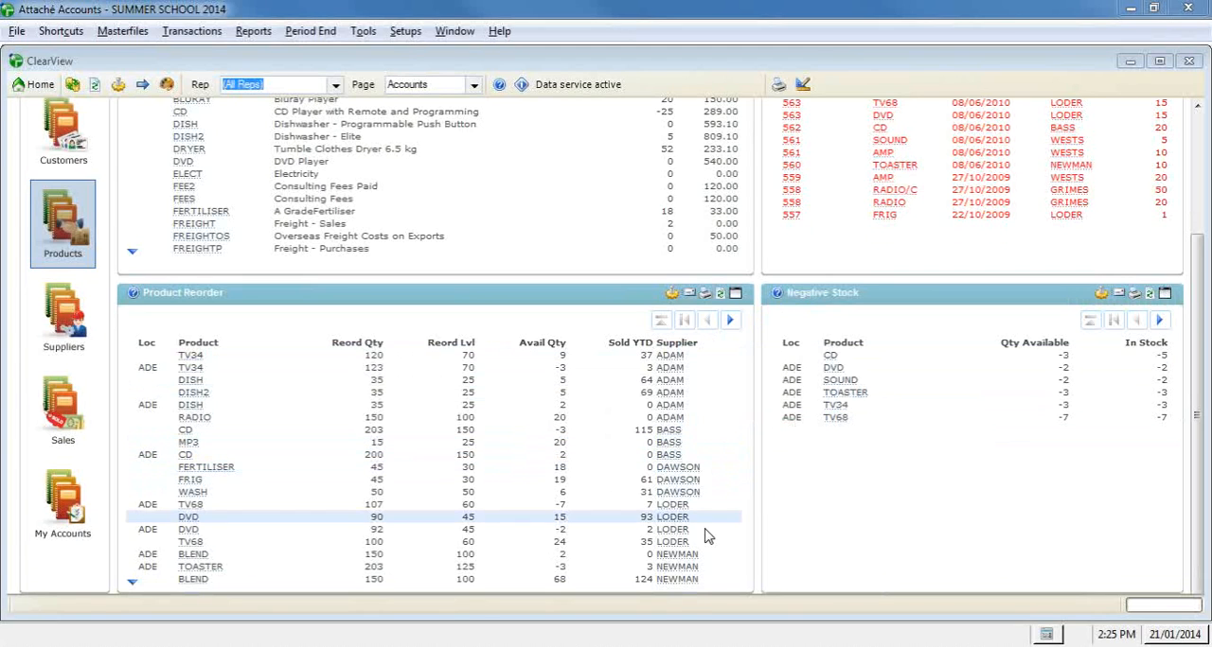
Step: Drill down from the Items Due gadget to the LODER purchase order for the DVD, and close the order
{"action": "scroll", "coordinate": [801, 555], "scroll_direction": "up", "scroll_amount": 5}
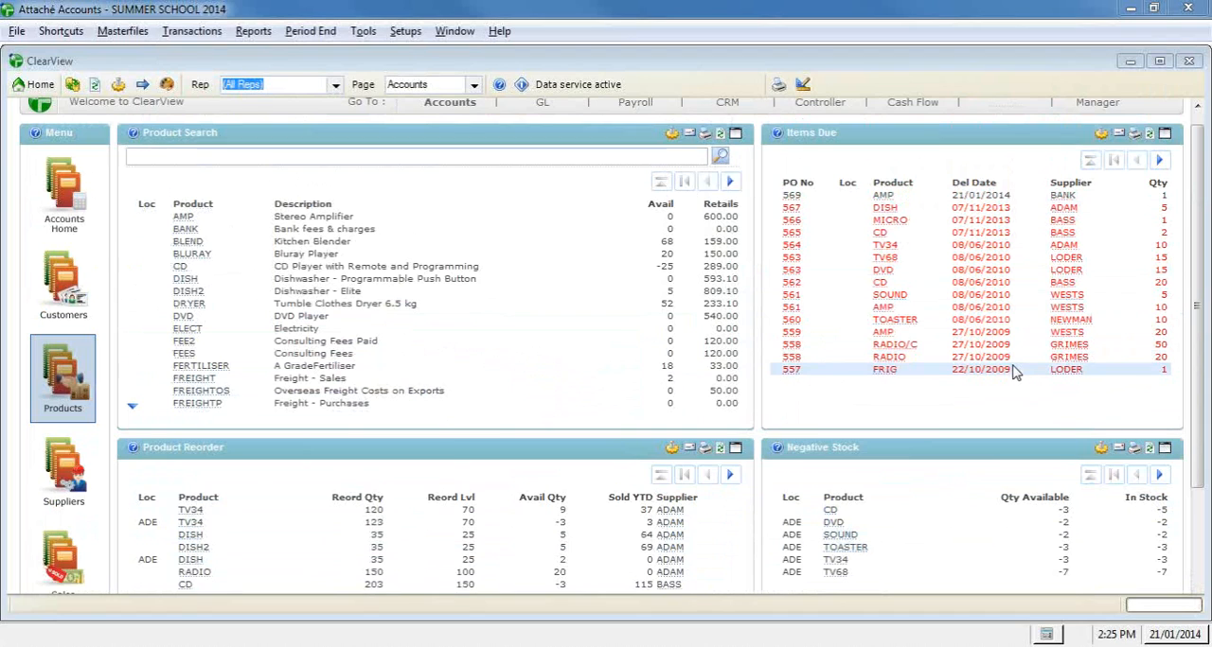
{"action": "left_click", "coordinate": [793, 272]}
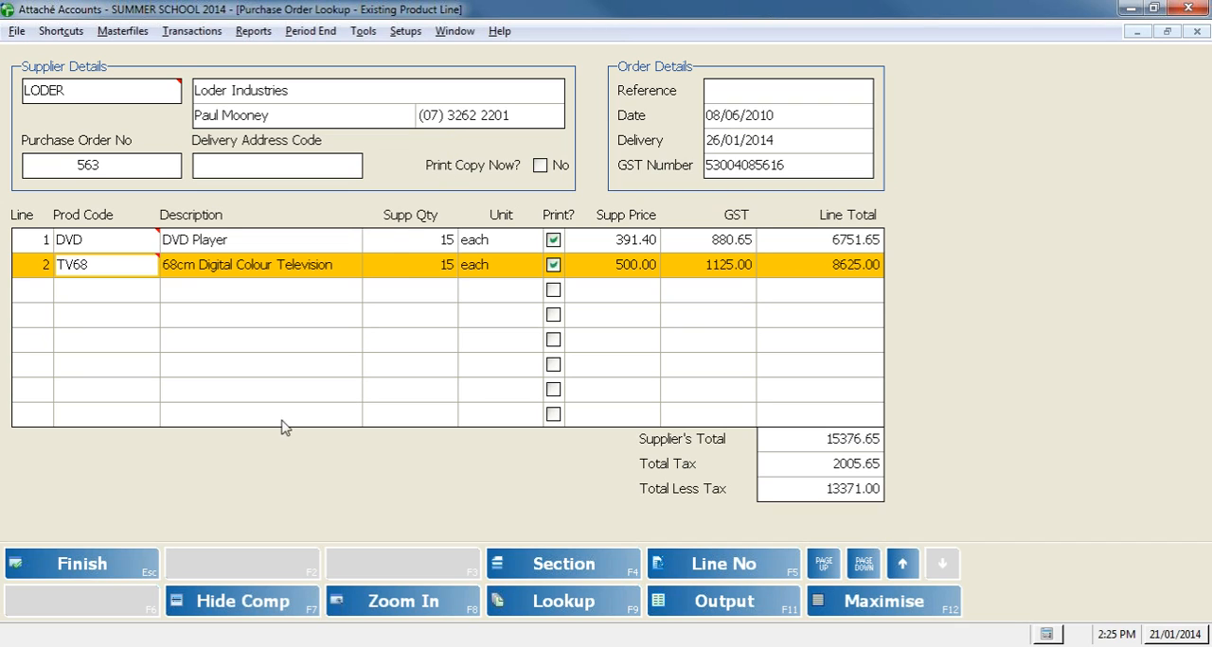
{"action": "left_click", "coordinate": [113, 570]}
{"action": "left_click", "coordinate": [114, 570]}
{"action": "left_click", "coordinate": [113, 571]}
{"action": "left_click", "coordinate": [115, 571]}
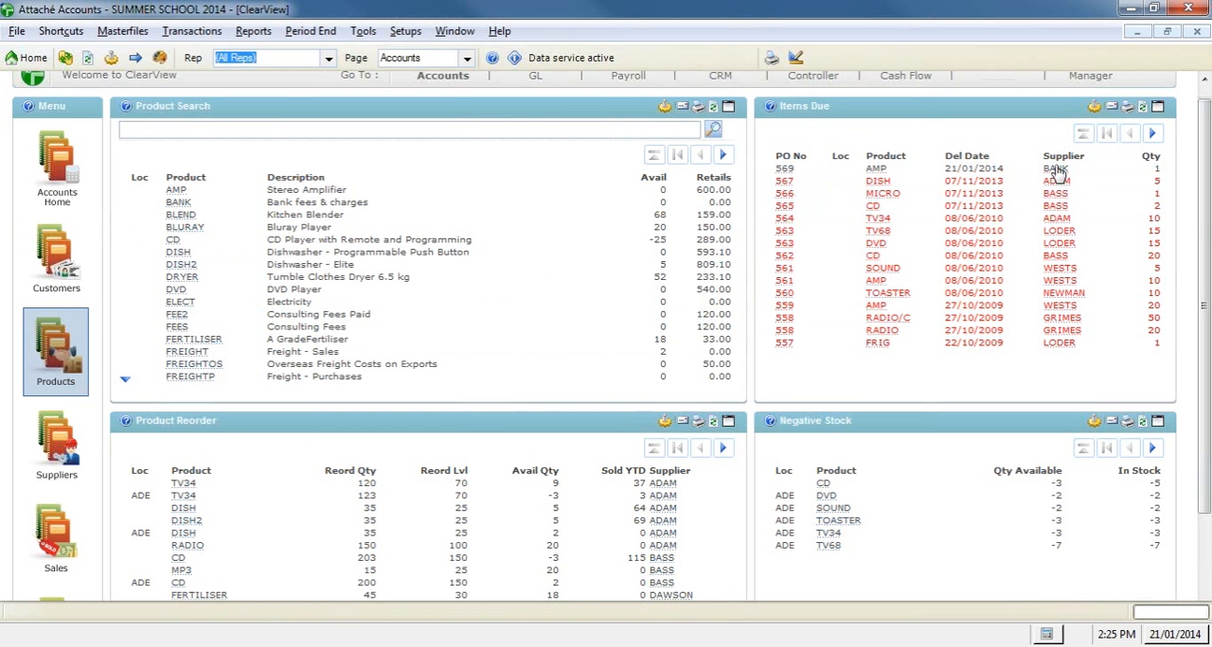
Step: Drill down from the Items Due gadget to the supplier enquiry for WESTS, and close the enquiry
{"action": "left_click", "coordinate": [1073, 287]}
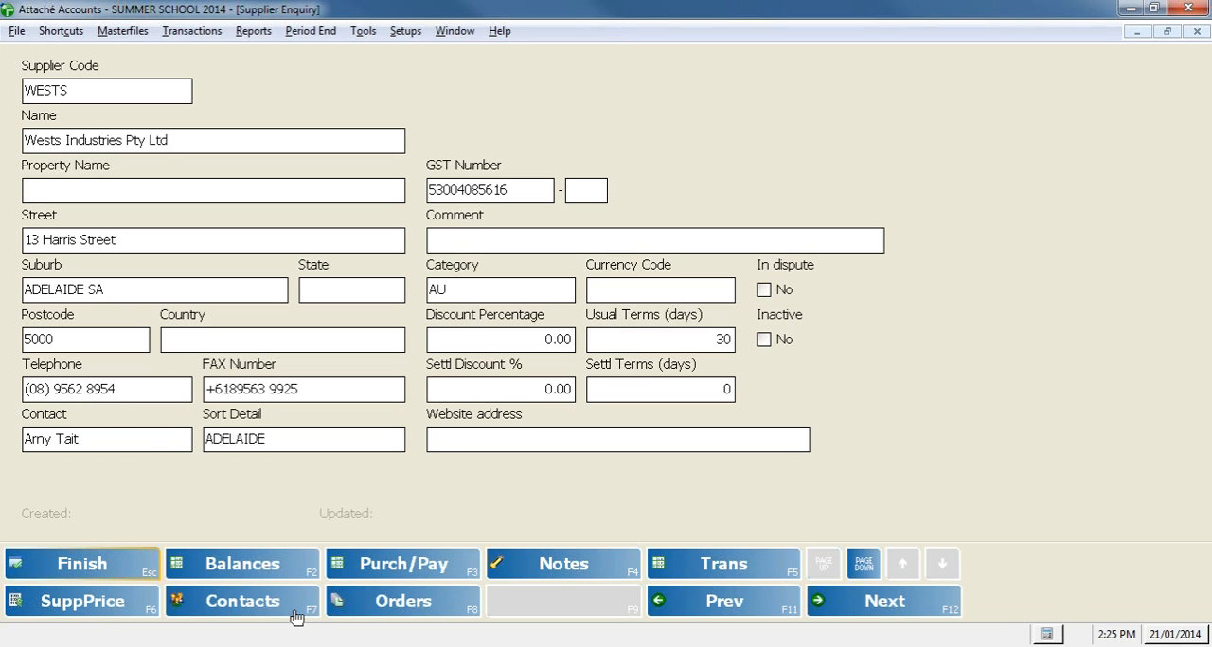
{"action": "key", "text": "Escape"}
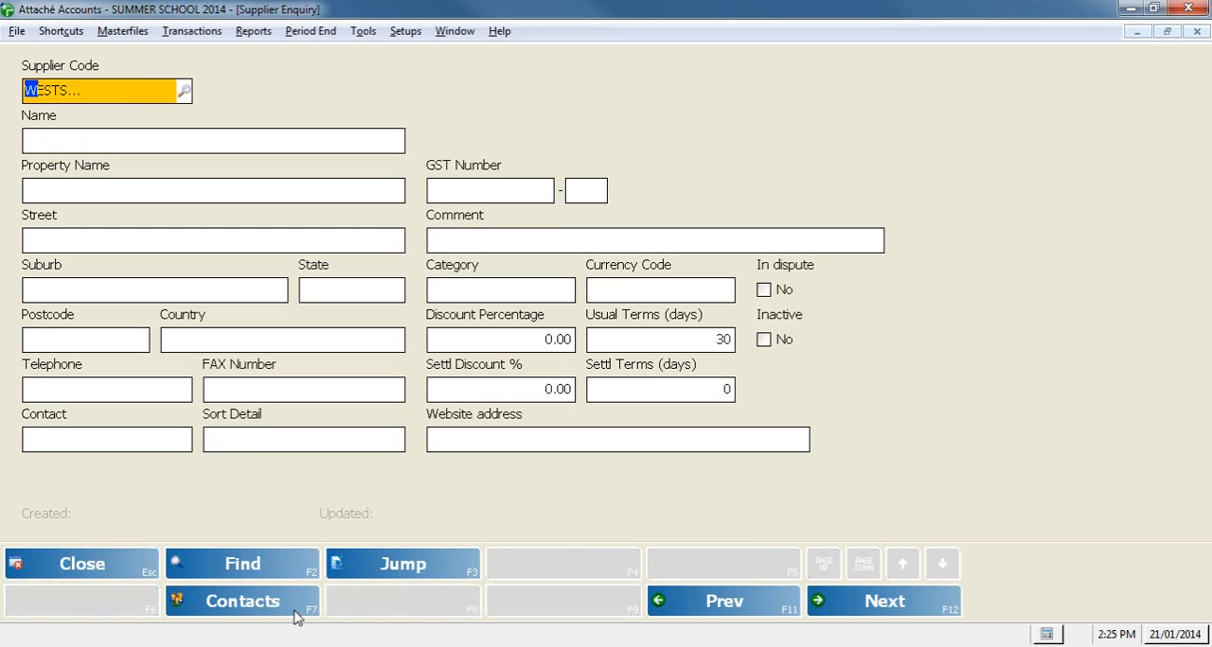
{"action": "key", "text": "Escape"}
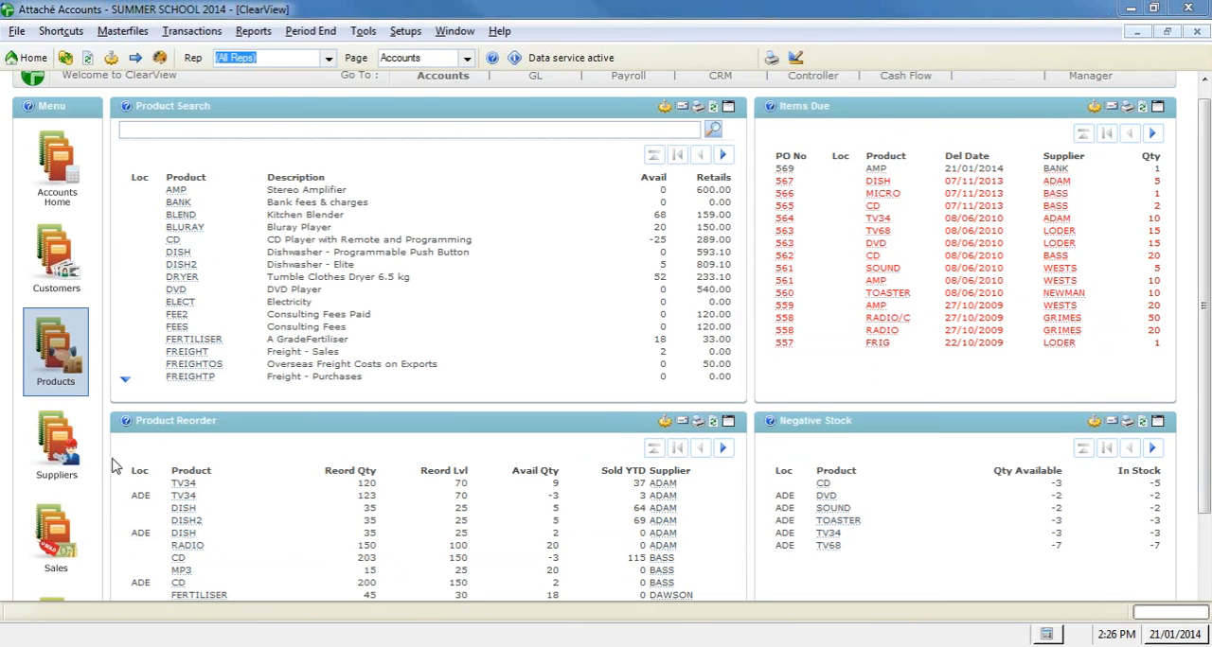
Step: Open the My Accounts page, look over its product margin and monthly sales gadgets, and close ClearView
{"action": "scroll", "coordinate": [113, 459], "scroll_direction": "down", "scroll_amount": 3}
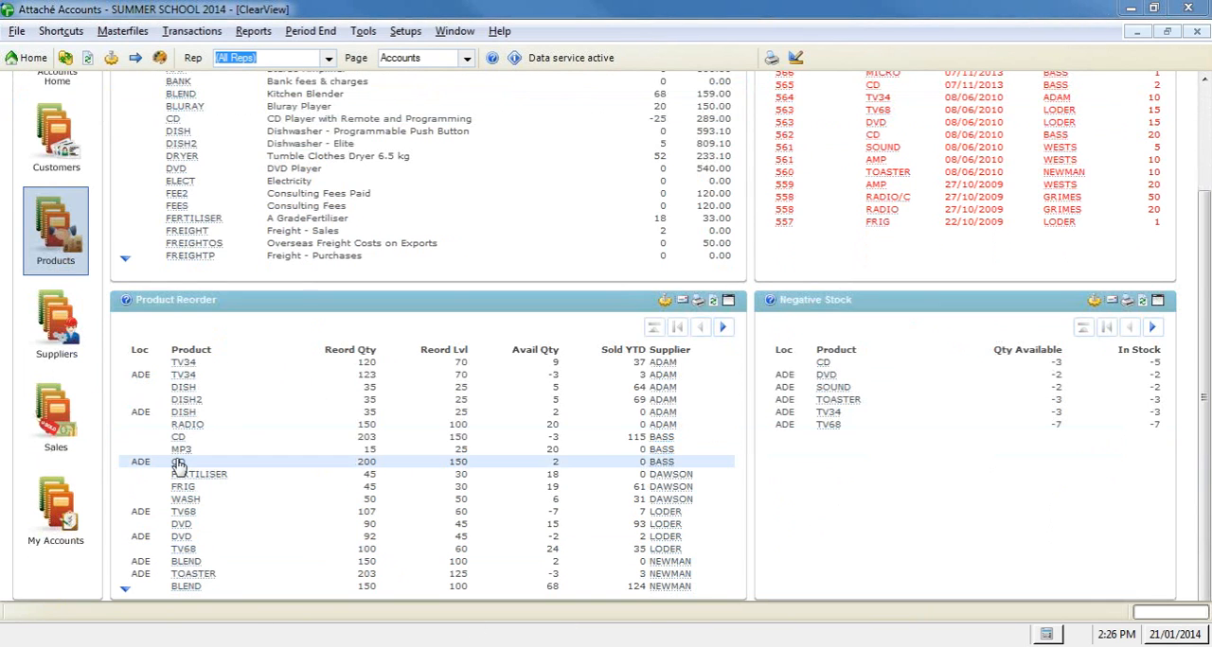
{"action": "left_click", "coordinate": [73, 539]}
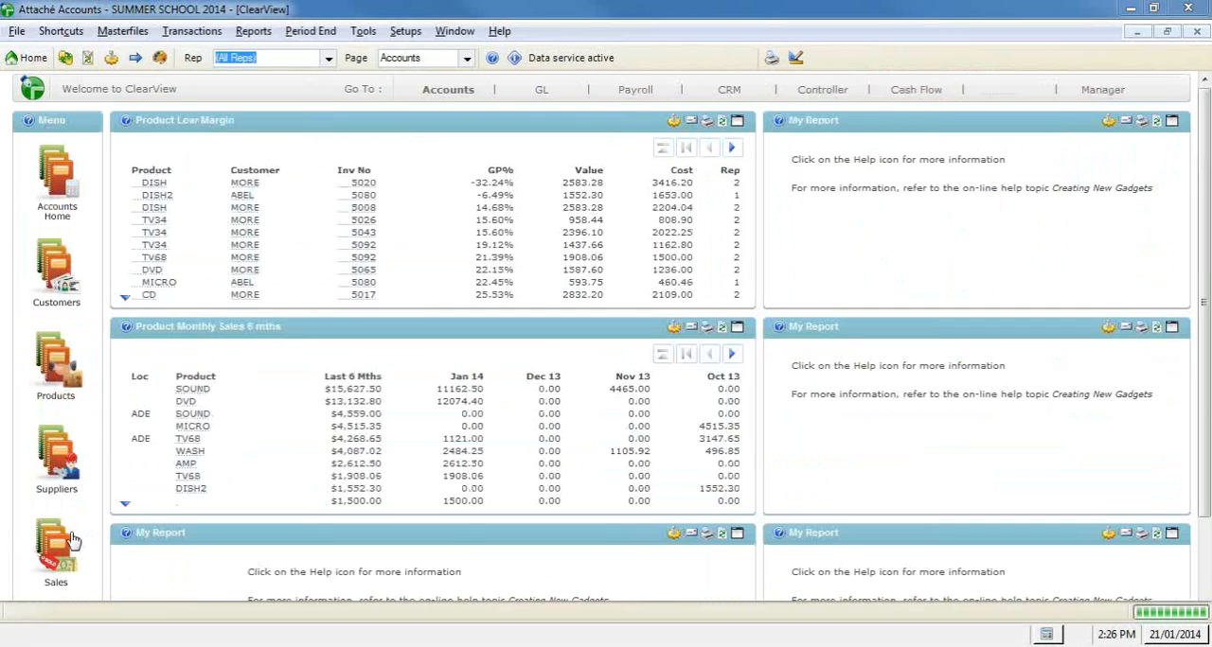
{"action": "scroll", "coordinate": [976, 411], "scroll_direction": "down", "scroll_amount": 3}
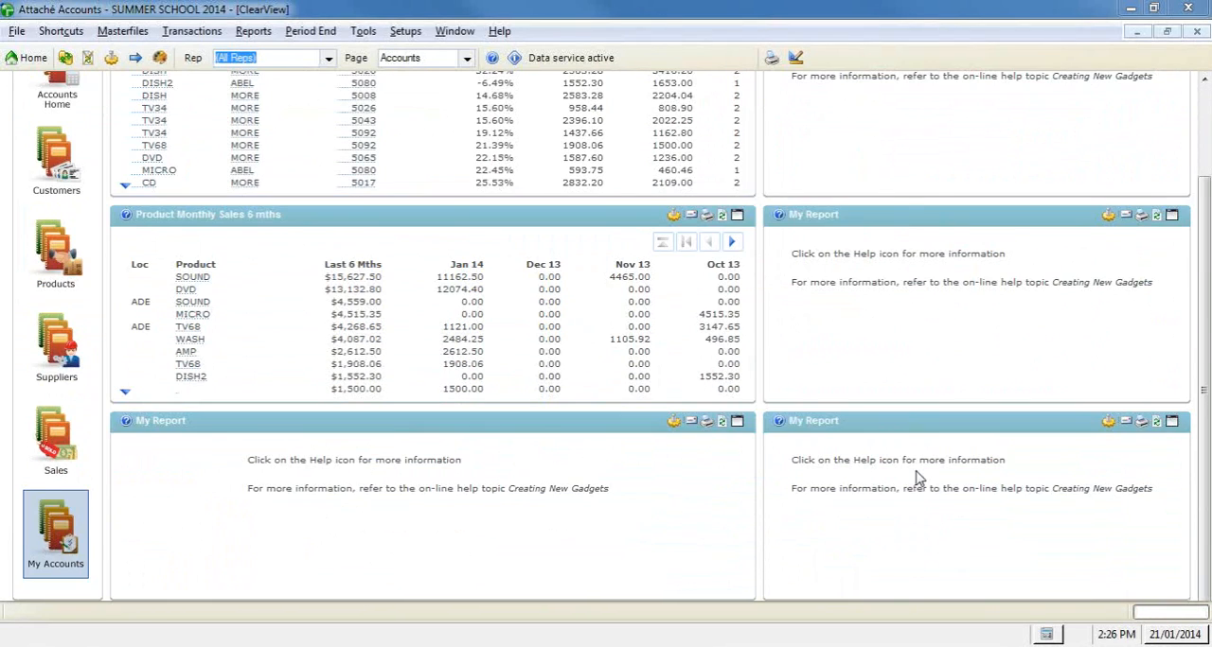
{"action": "scroll", "coordinate": [916, 478], "scroll_direction": "up", "scroll_amount": 3}
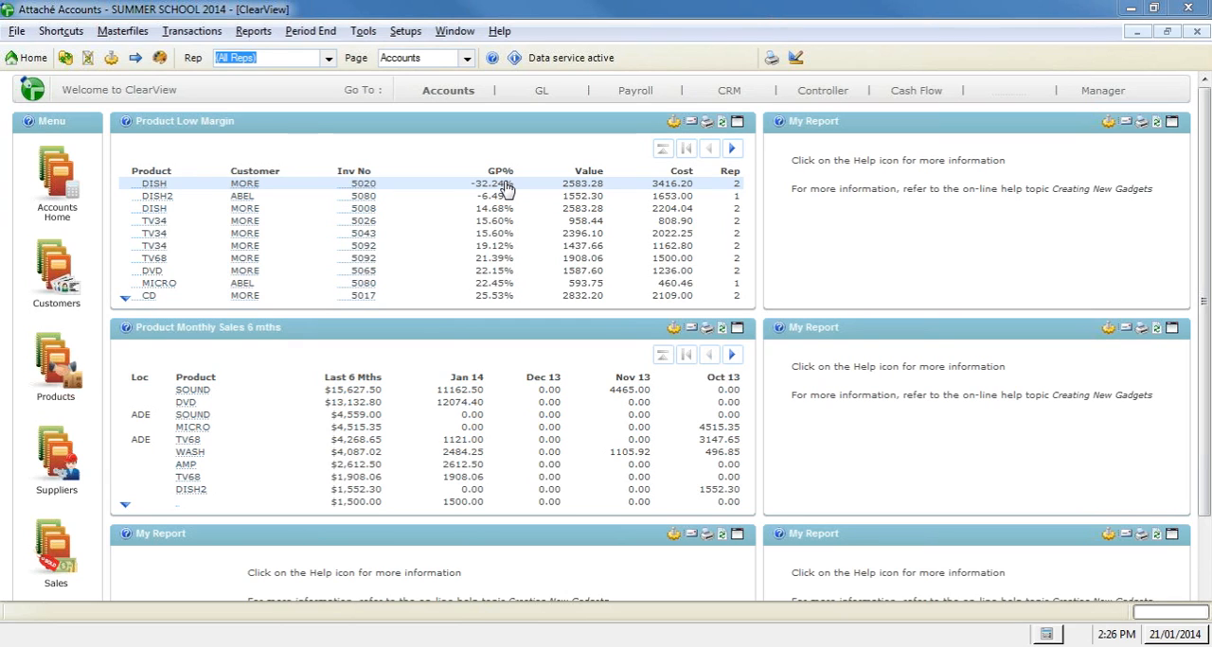
{"action": "left_click", "coordinate": [1196, 33]}
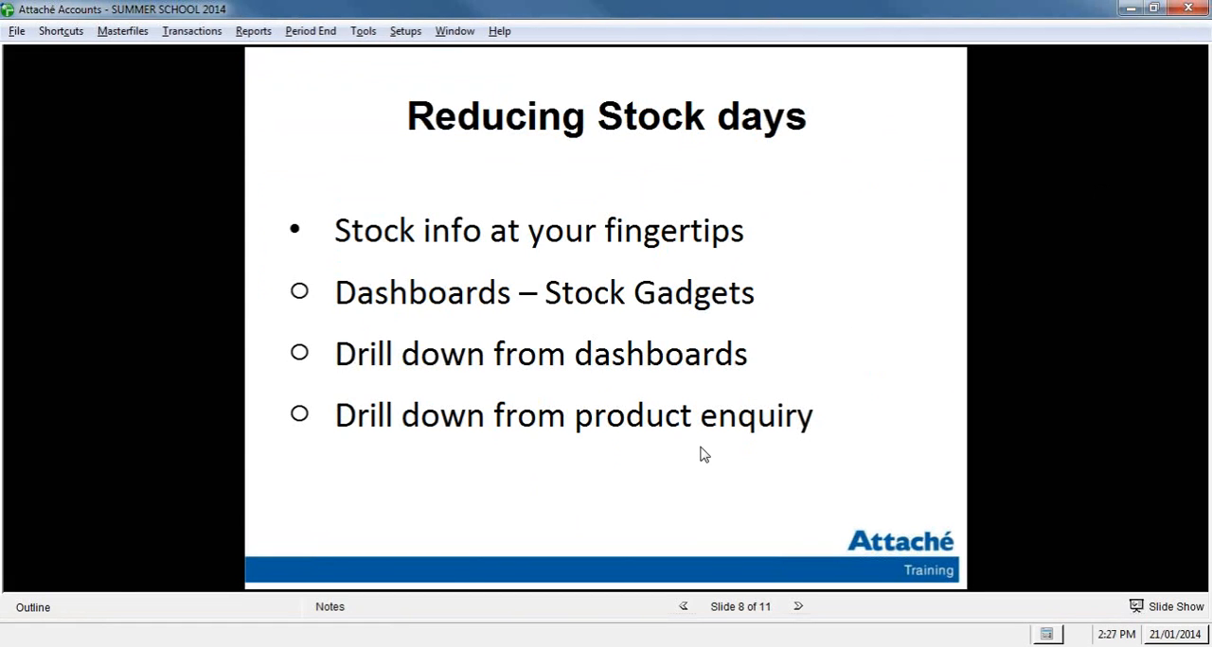
Step: Open the Product/Service Enquiry, bring up the product lookup list, and output it through the List Wizard
{"action": "left_click", "coordinate": [140, 36]}
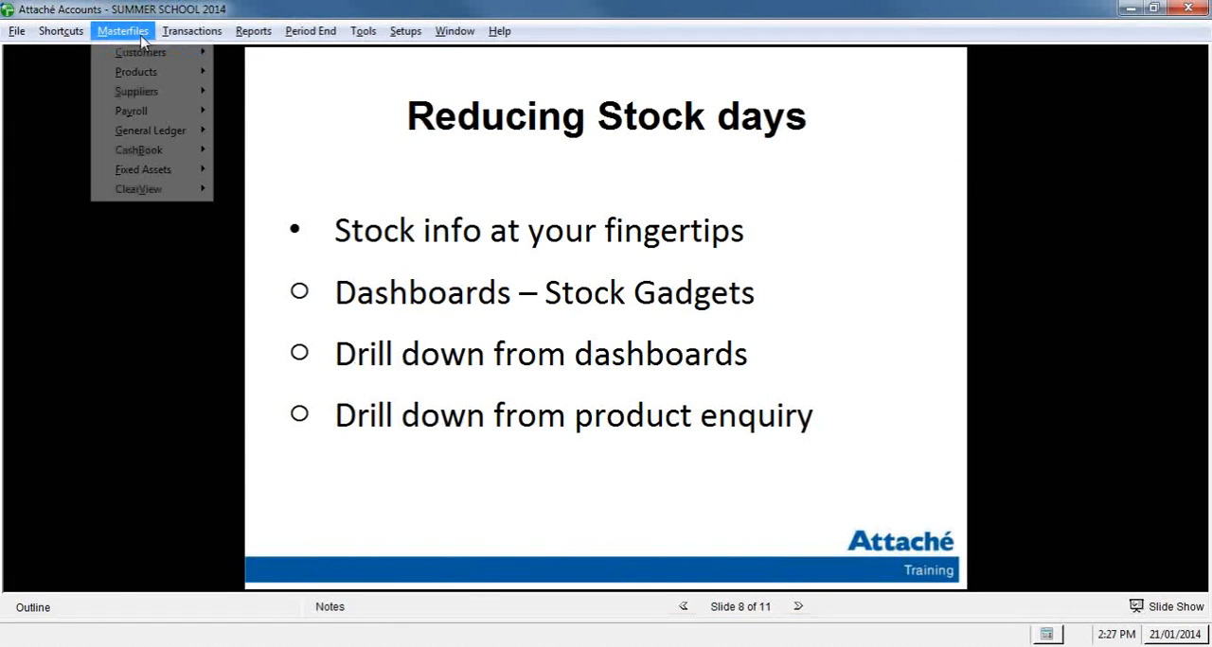
{"action": "mouse_move", "coordinate": [156, 76]}
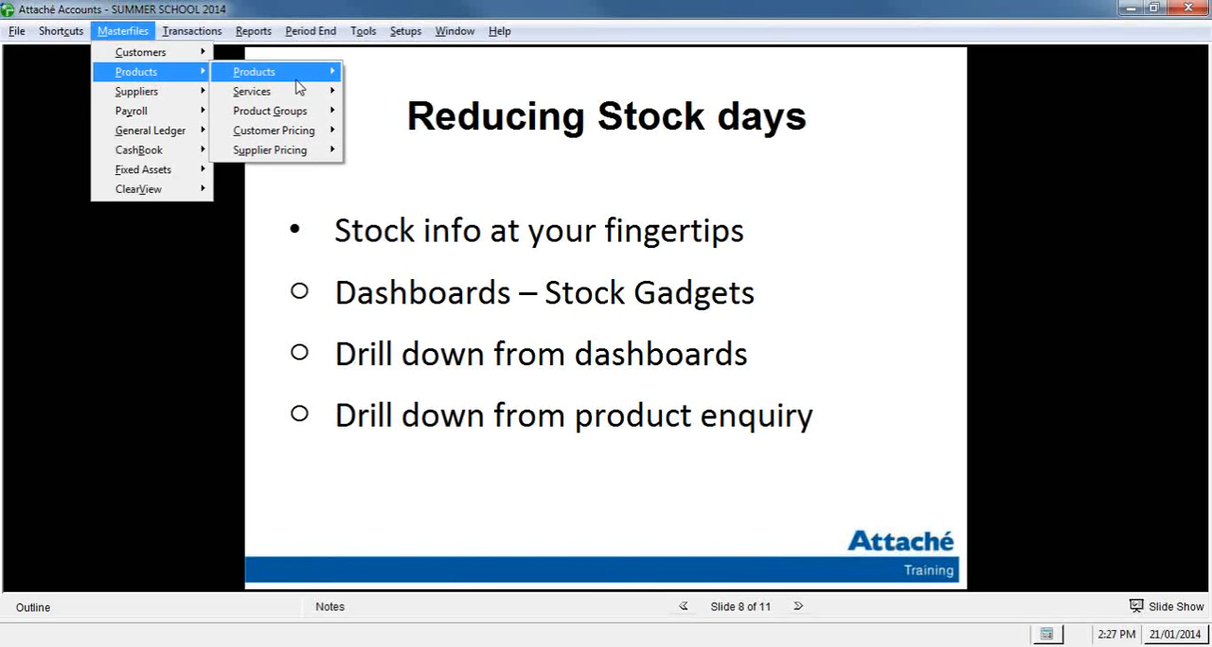
{"action": "mouse_move", "coordinate": [296, 75]}
{"action": "left_click", "coordinate": [413, 76]}
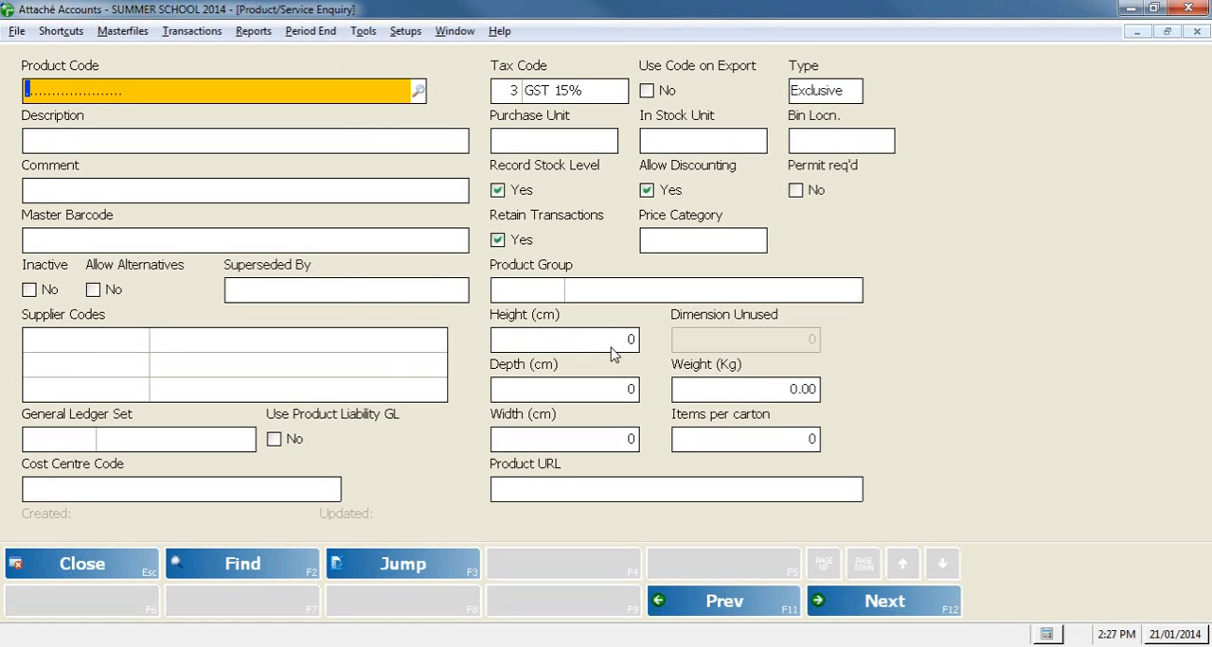
{"action": "key", "text": "F2"}
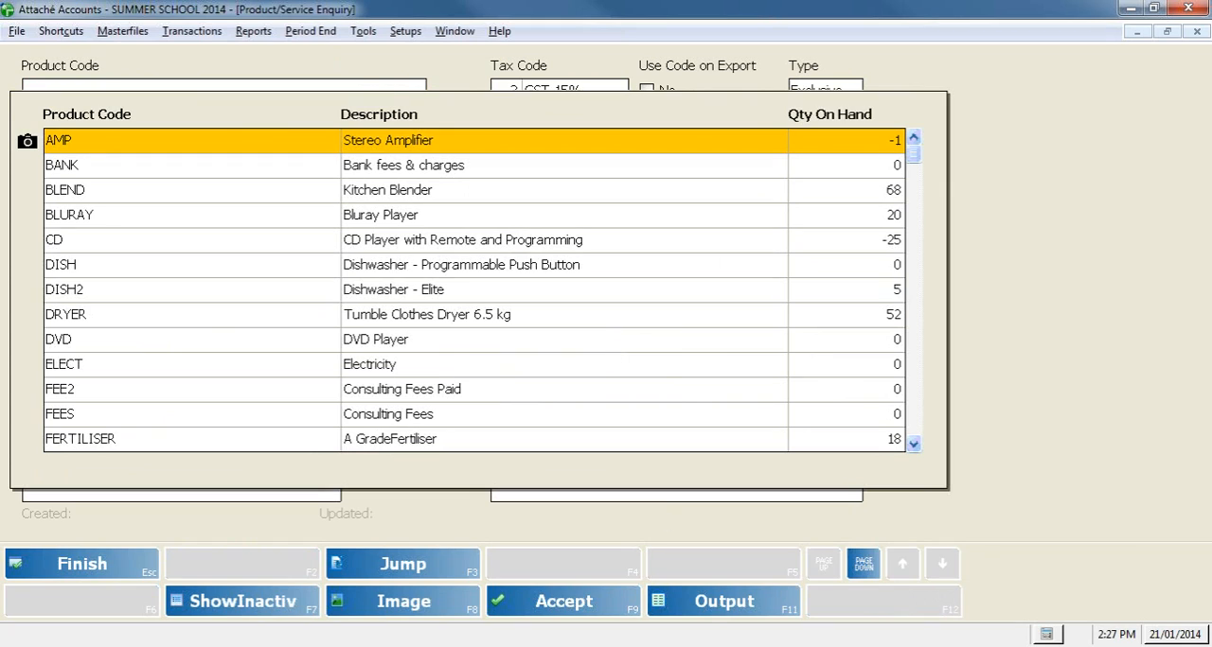
{"action": "left_click", "coordinate": [764, 617]}
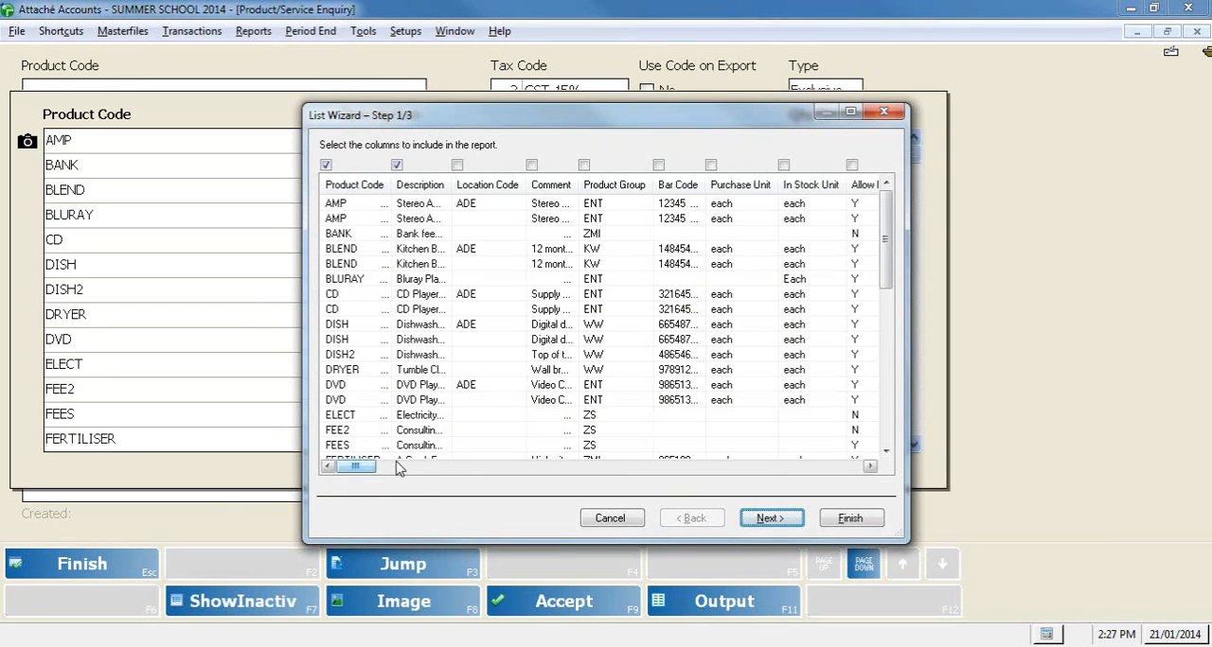
Step: Widen the List Wizard and include the Supplier Code 1, Unit Cost and Last Cost columns in the product report
{"action": "mouse_move", "coordinate": [369, 471]}
{"action": "left_mouse_down"}
{"action": "mouse_move", "coordinate": [456, 470]}
{"action": "mouse_move", "coordinate": [360, 474]}
{"action": "left_mouse_up"}
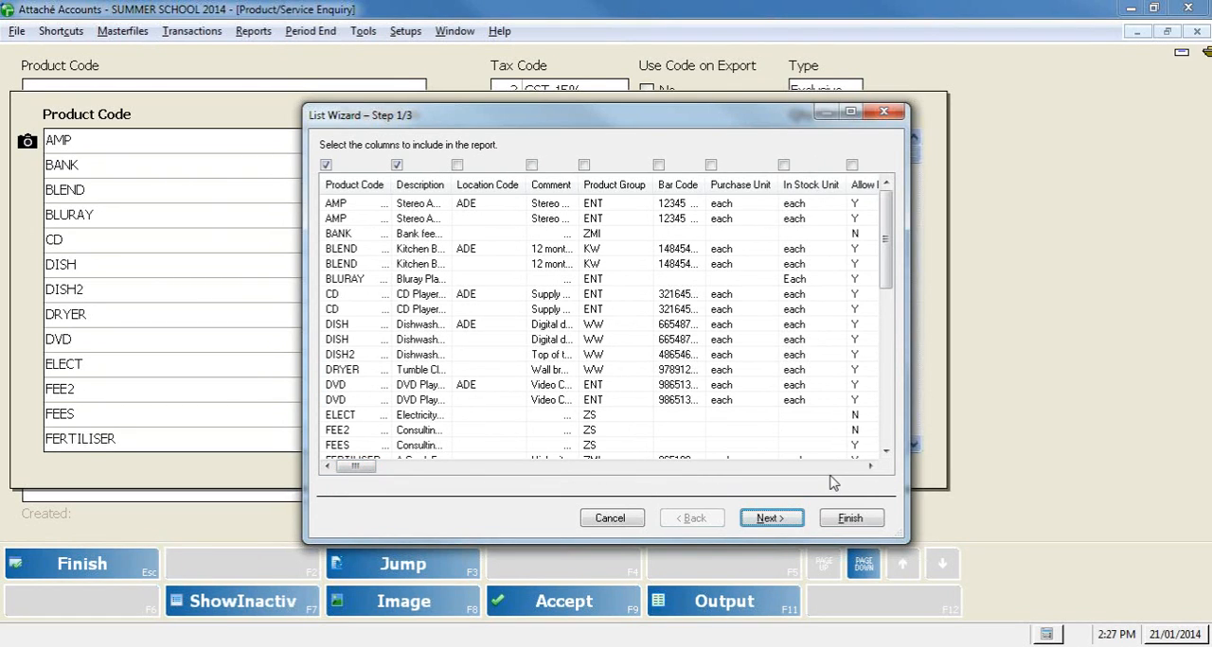
{"action": "left_click_drag", "start_coordinate": [908, 319], "coordinate": [1064, 322]}
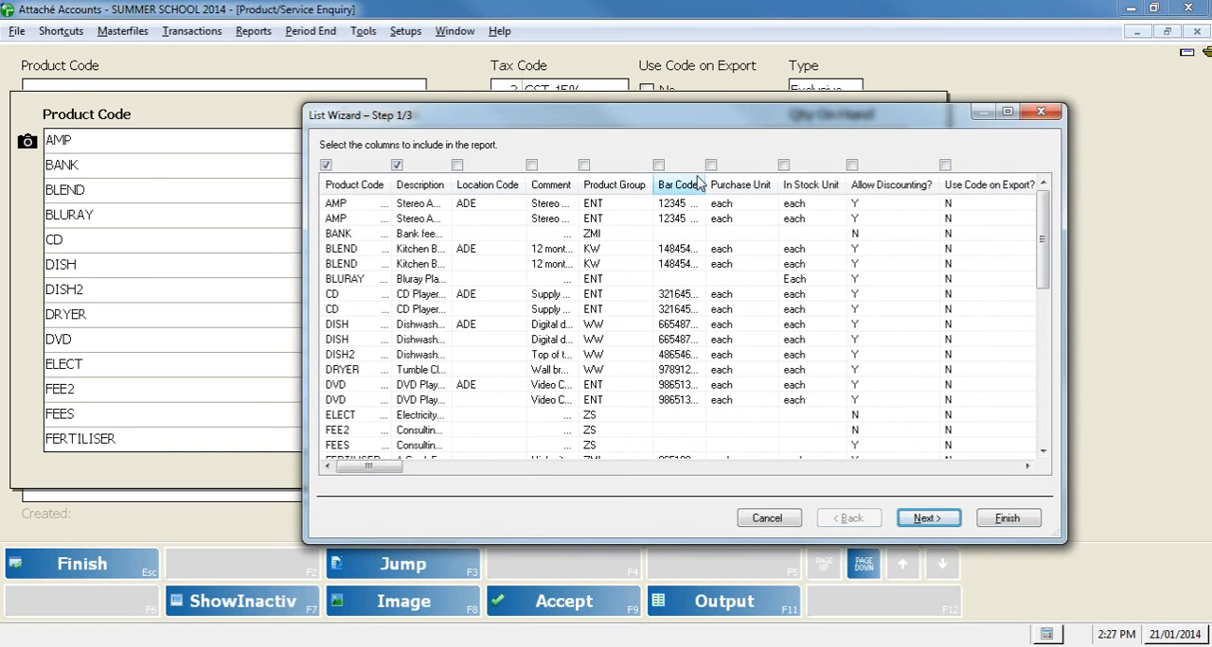
{"action": "left_click", "coordinate": [1026, 466]}
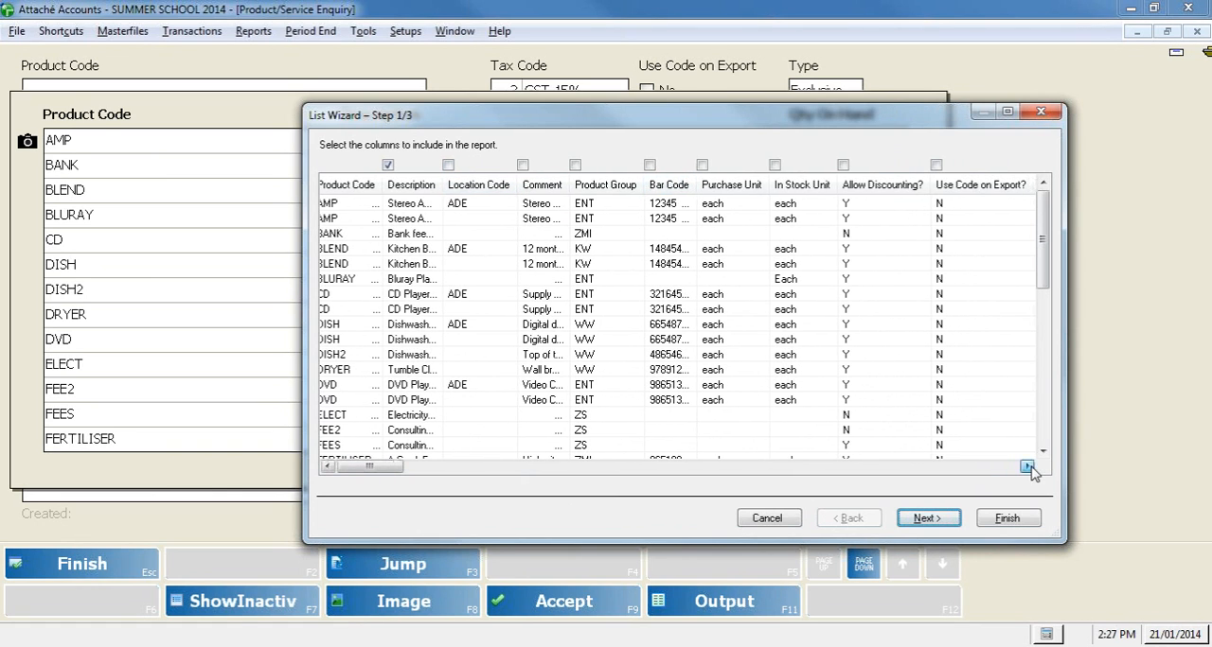
{"action": "left_click", "coordinate": [1027, 467]}
{"action": "left_click_drag", "start_coordinate": [379, 474], "coordinate": [594, 471]}
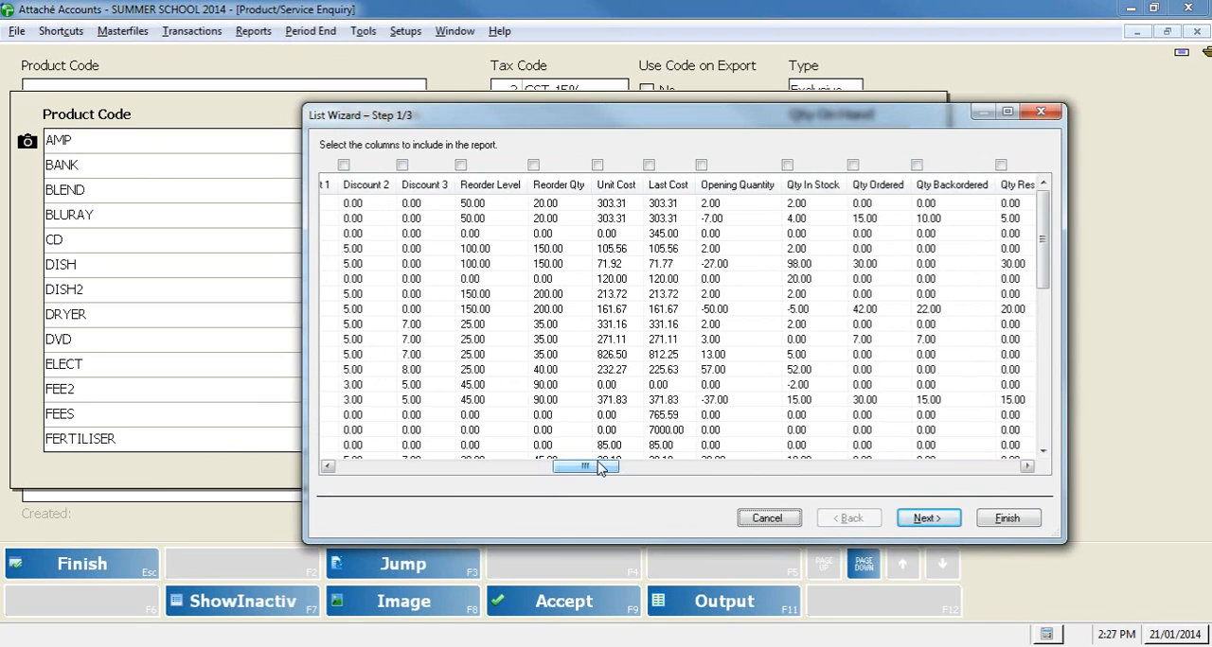
{"action": "left_click", "coordinate": [598, 165]}
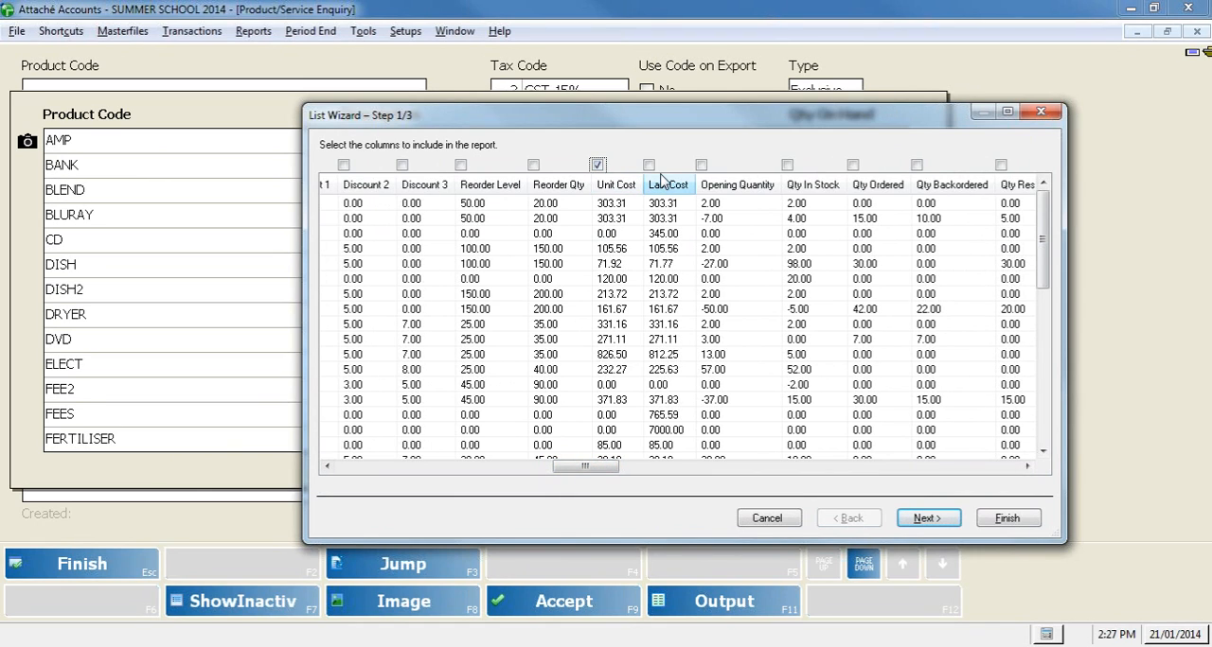
{"action": "left_click", "coordinate": [648, 165]}
{"action": "left_click_drag", "start_coordinate": [604, 469], "coordinate": [636, 482]}
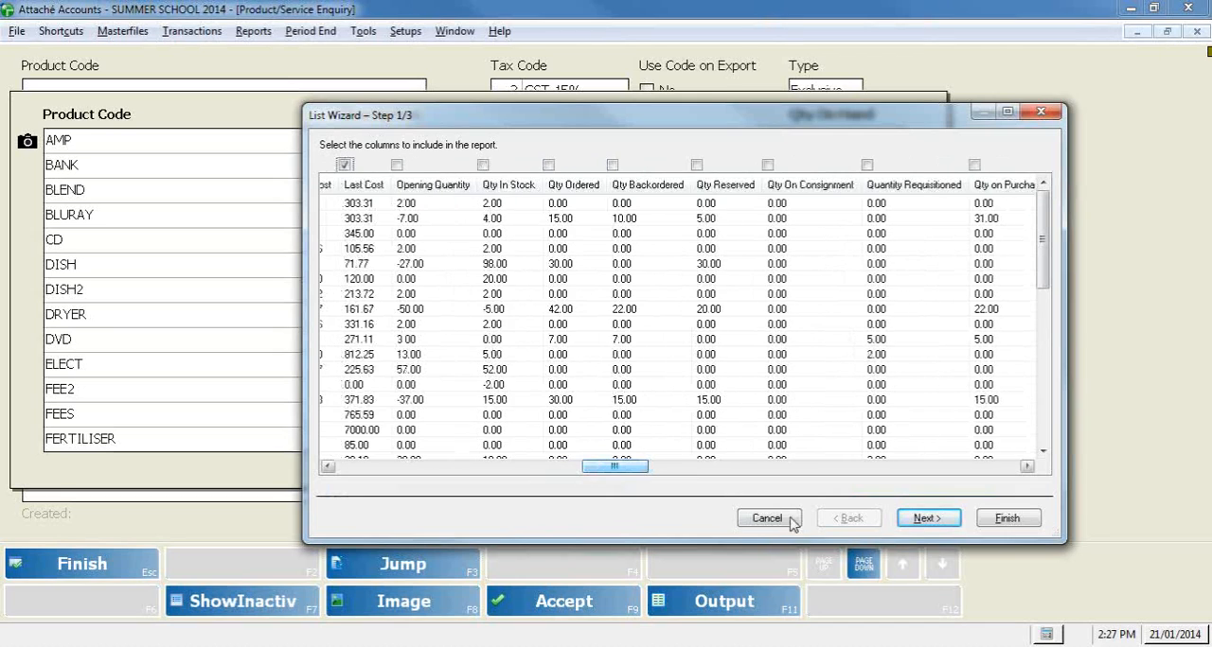
Step: Output the product listing to Screen for all records, with active ones included
{"action": "left_click", "coordinate": [927, 518]}
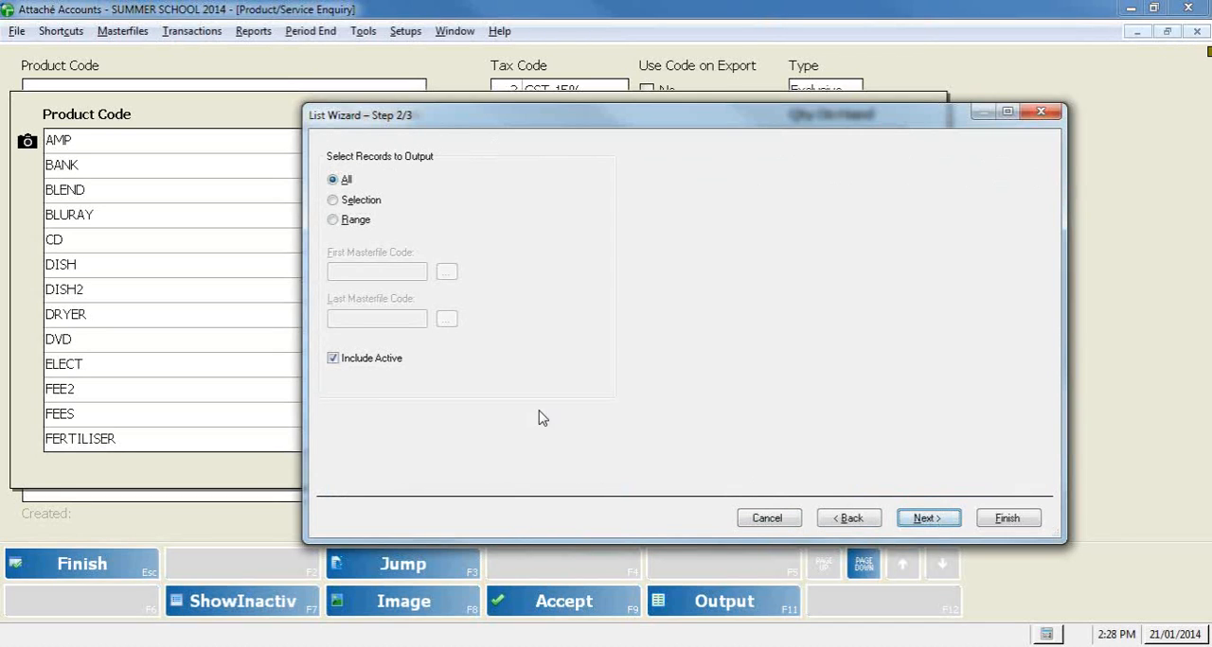
{"action": "left_click", "coordinate": [958, 521]}
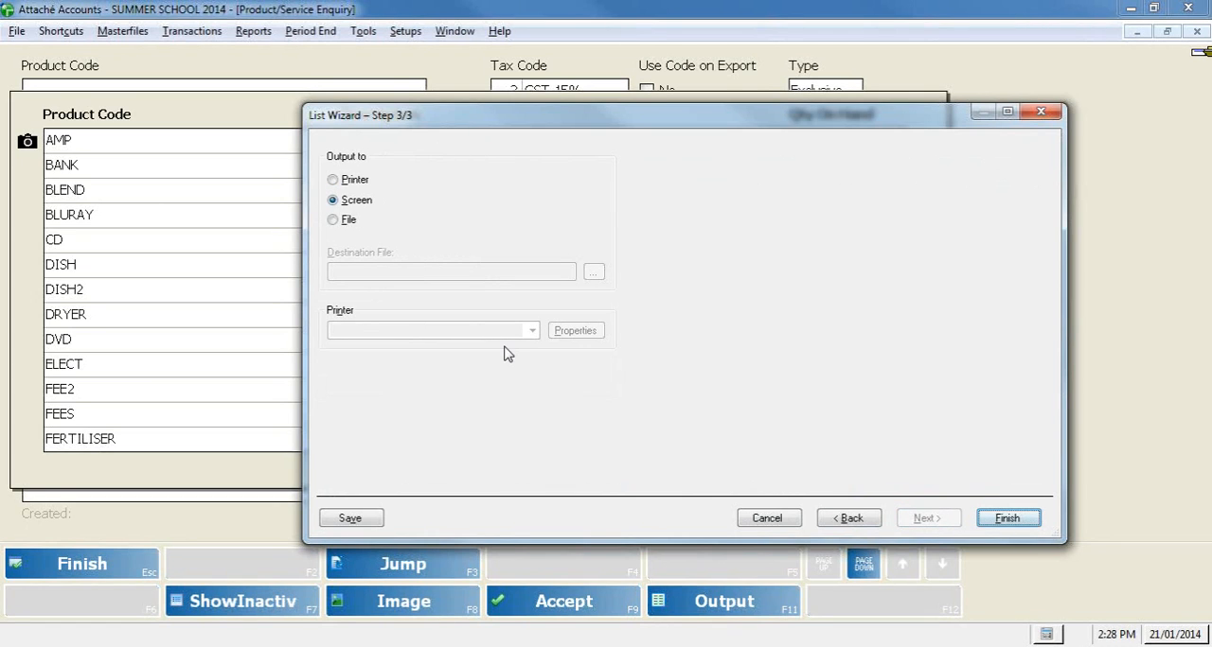
{"action": "left_click", "coordinate": [1026, 518]}
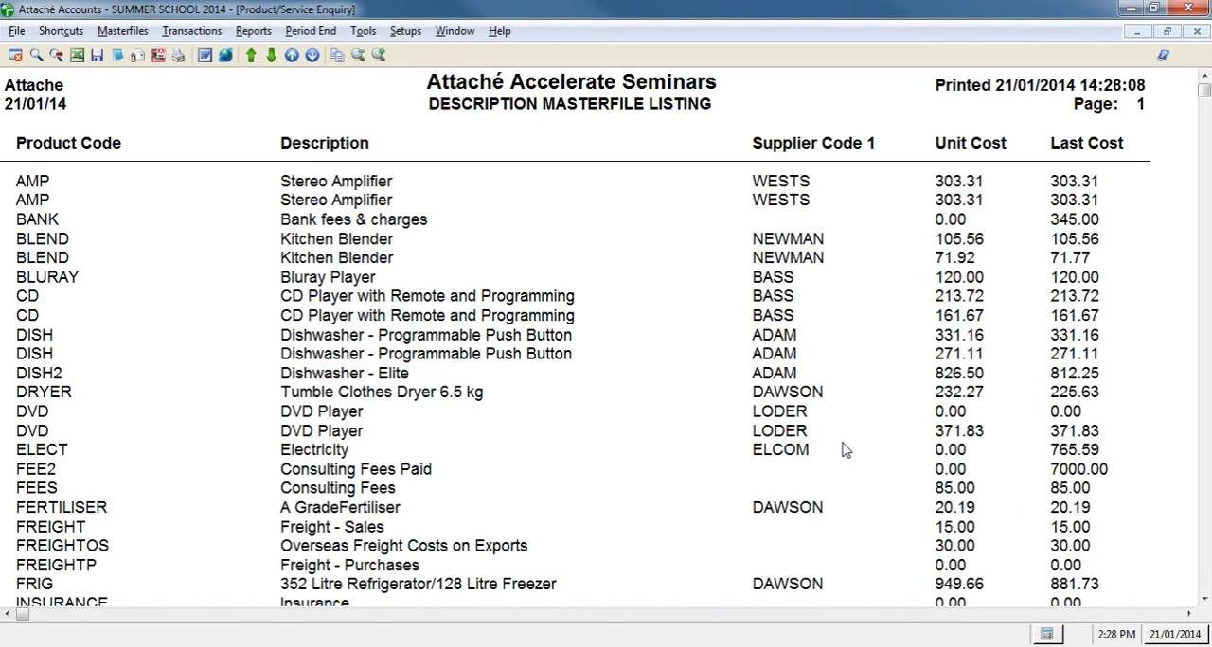
Step: Look over the masterfile listing's supplier codes and costs, and close the listing, product lookup and Product/Service Enquiry
{"action": "scroll", "coordinate": [832, 452], "scroll_direction": "down", "scroll_amount": 1}
{"action": "scroll", "coordinate": [830, 455], "scroll_direction": "up", "scroll_amount": 1}
{"action": "scroll", "coordinate": [844, 475], "scroll_direction": "down", "scroll_amount": 1}
{"action": "scroll", "coordinate": [844, 475], "scroll_direction": "up", "scroll_amount": 1}
{"action": "left_click", "coordinate": [1196, 33]}
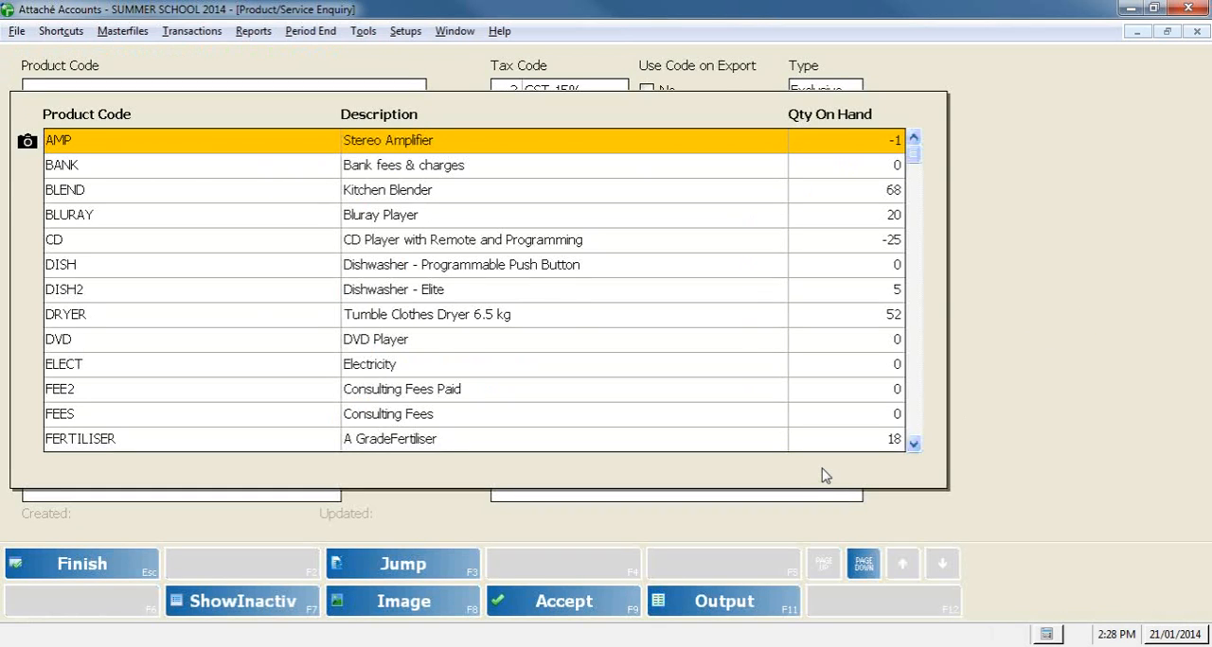
{"action": "key", "text": "Escape"}
{"action": "key", "text": "Escape"}
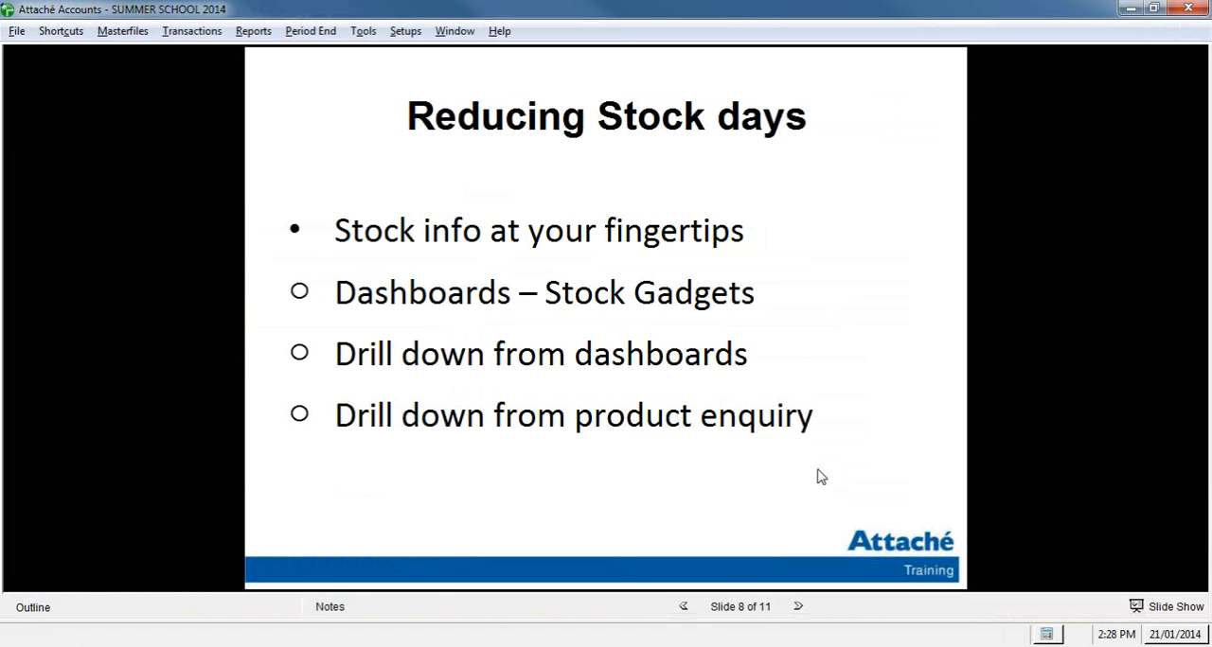